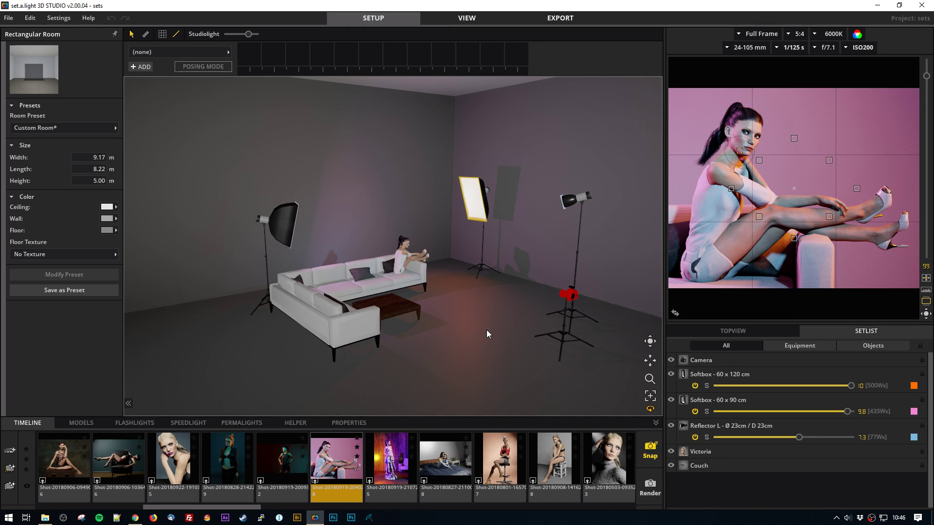
Orbit the studio view so the couch set is seen from further to the left
right_drag(483, 326, 462, 311)
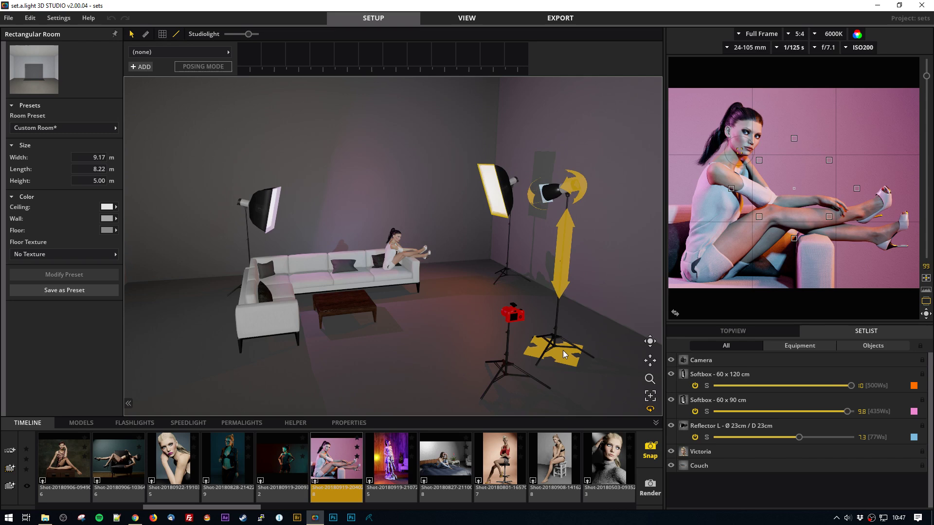
Move the grid reflector toward the rear wall, set its power to 7.3 (77Ws), and browse the light-former library
drag(564, 357, 534, 310)
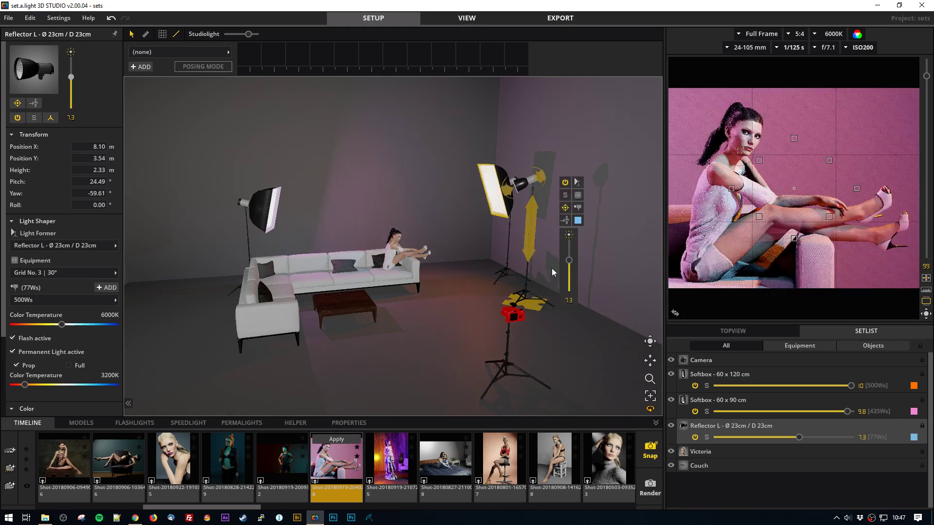
mouse_move(570, 262)
mouse_down()
mouse_move(570, 248)
mouse_move(571, 261)
mouse_up()
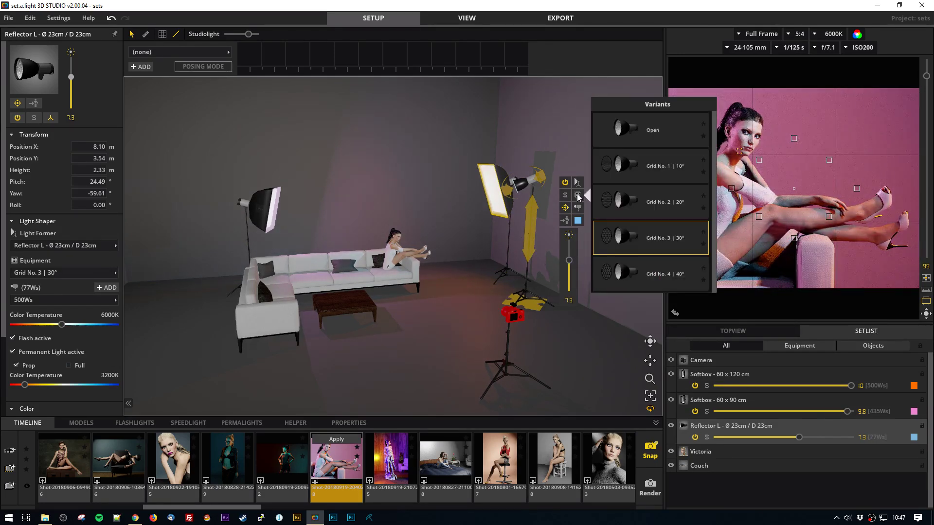
mouse_move(579, 184)
scroll(661, 213, down, 5)
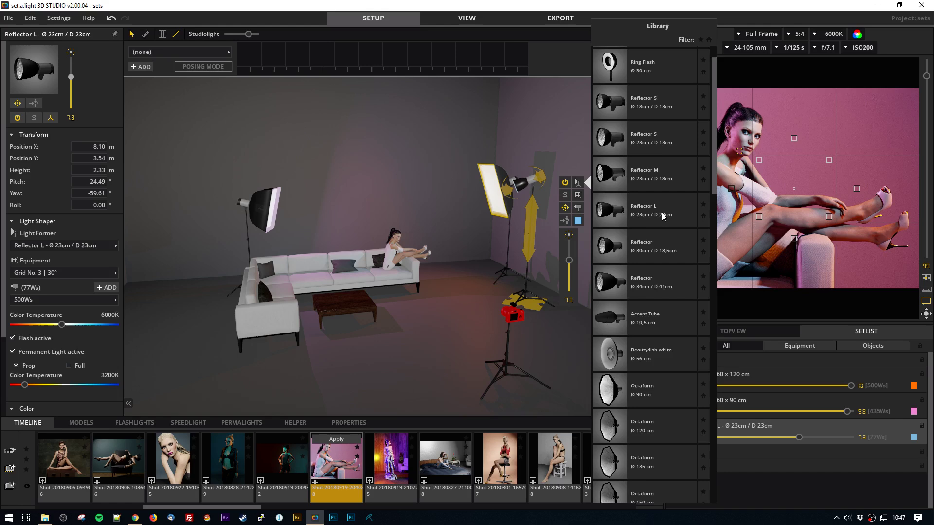
scroll(660, 214, down, 8)
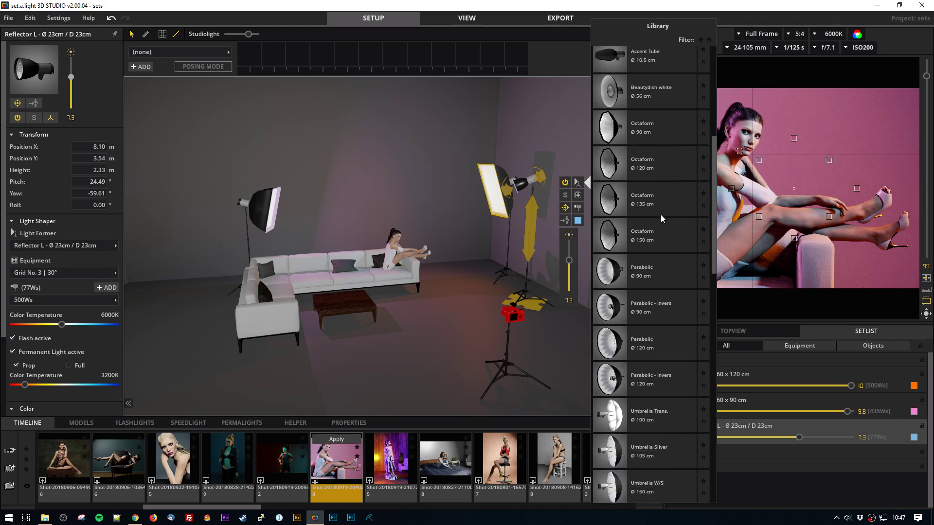
scroll(661, 214, up, 3)
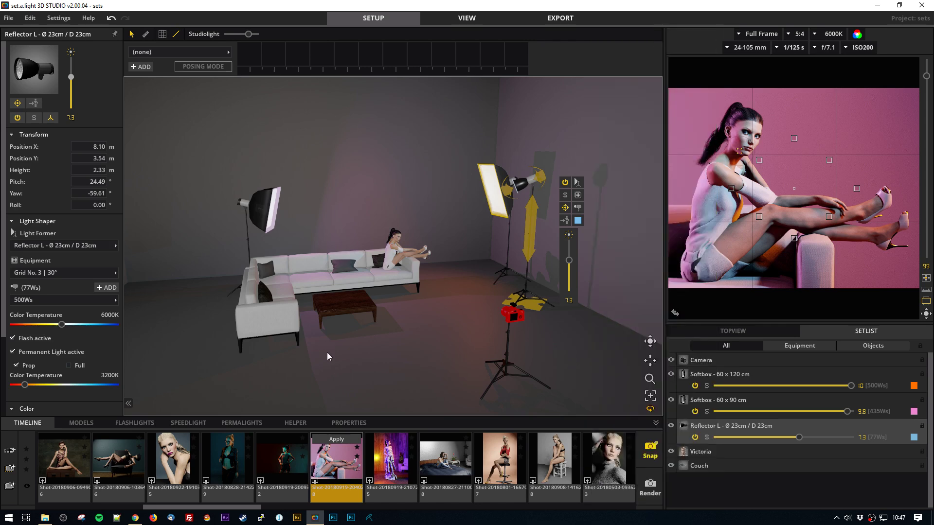
mouse_move(436, 325)
right_down()
mouse_move(424, 328)
mouse_move(445, 342)
mouse_move(433, 351)
mouse_move(437, 329)
right_up()
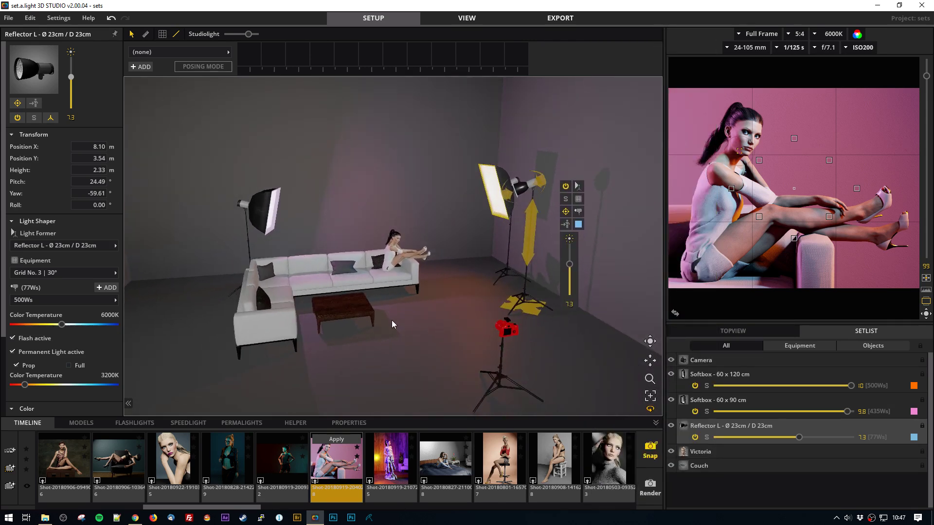
click(334, 308)
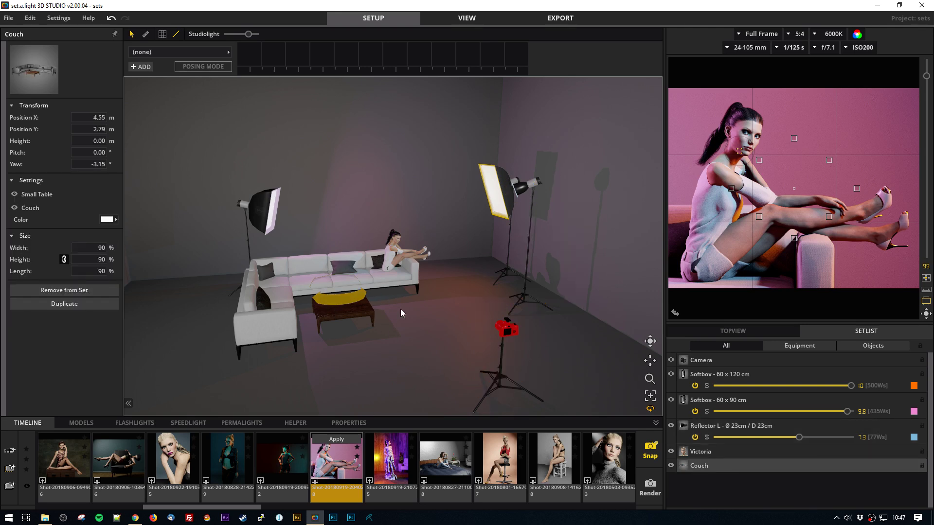
right_drag(401, 308, 443, 325)
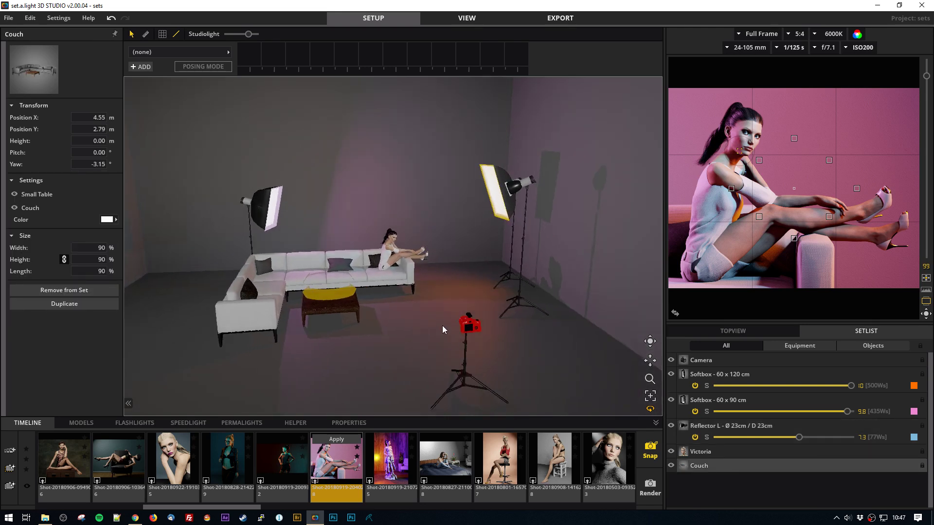
click(482, 326)
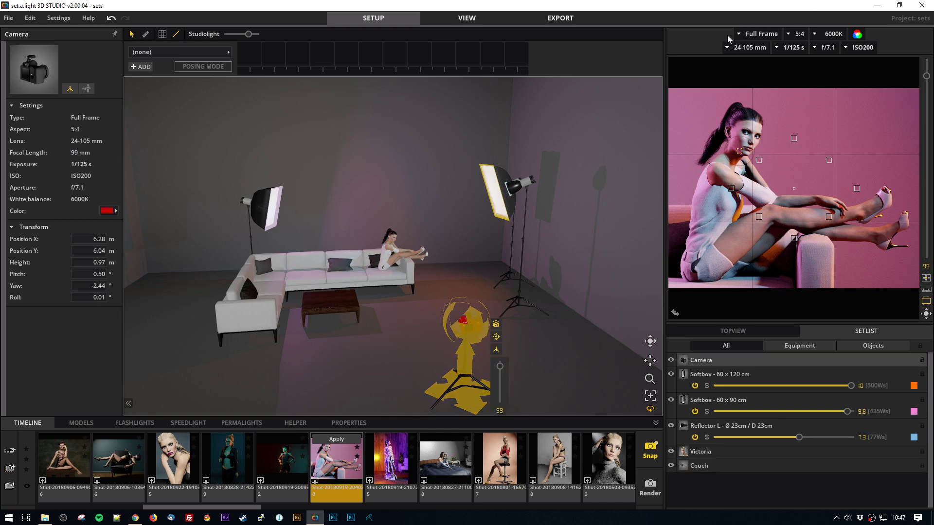
click(752, 33)
click(733, 48)
click(690, 43)
click(343, 350)
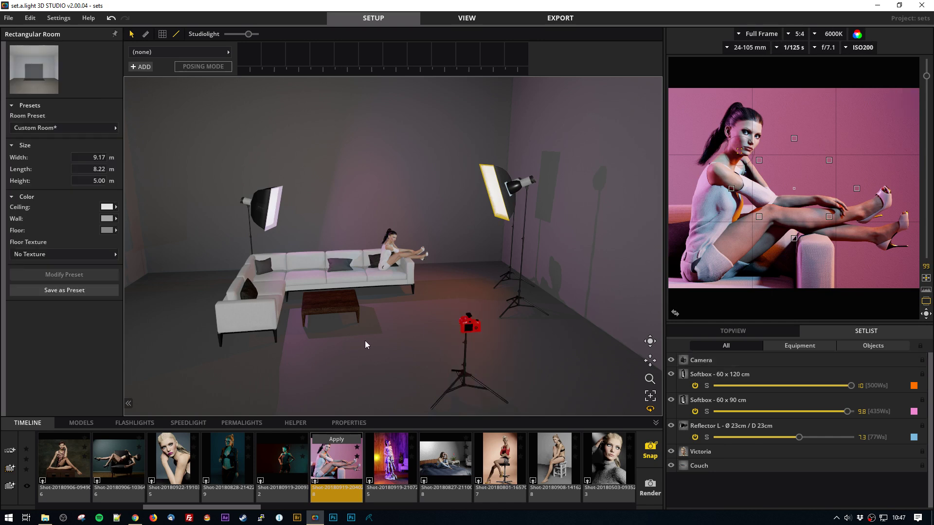
right_drag(395, 334, 397, 329)
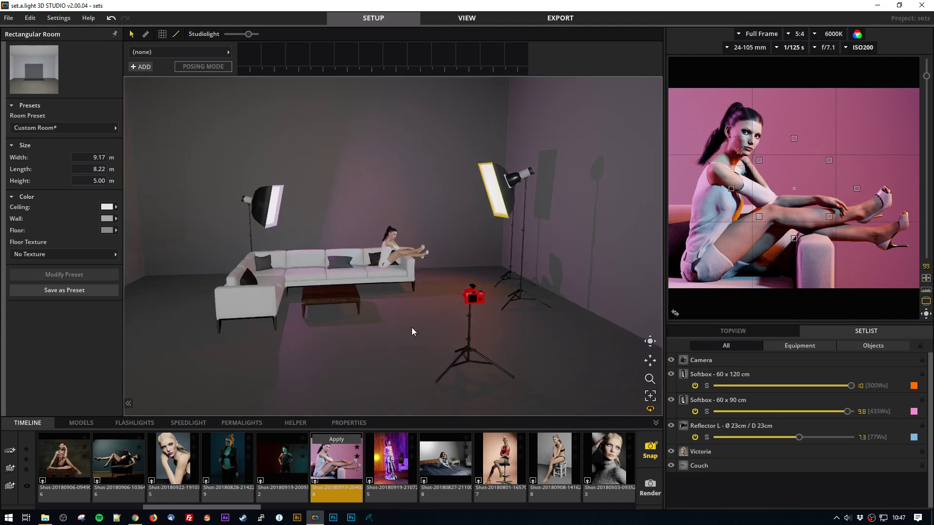
right_drag(411, 331, 417, 331)
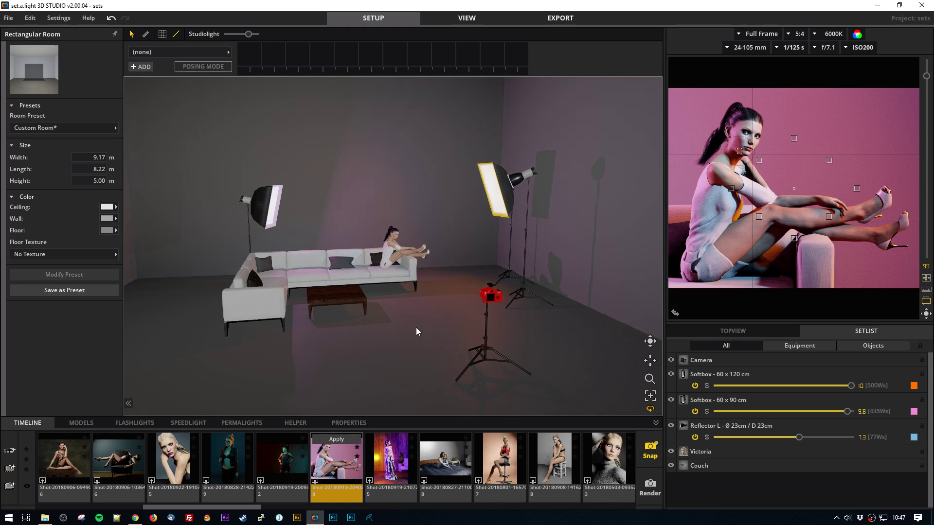
scroll(416, 327, down, 3)
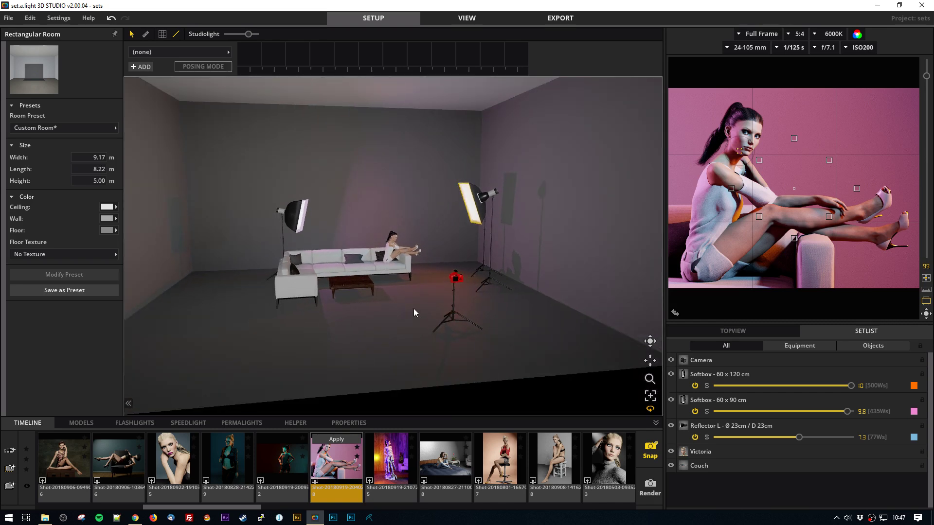
scroll(414, 312, up, 2)
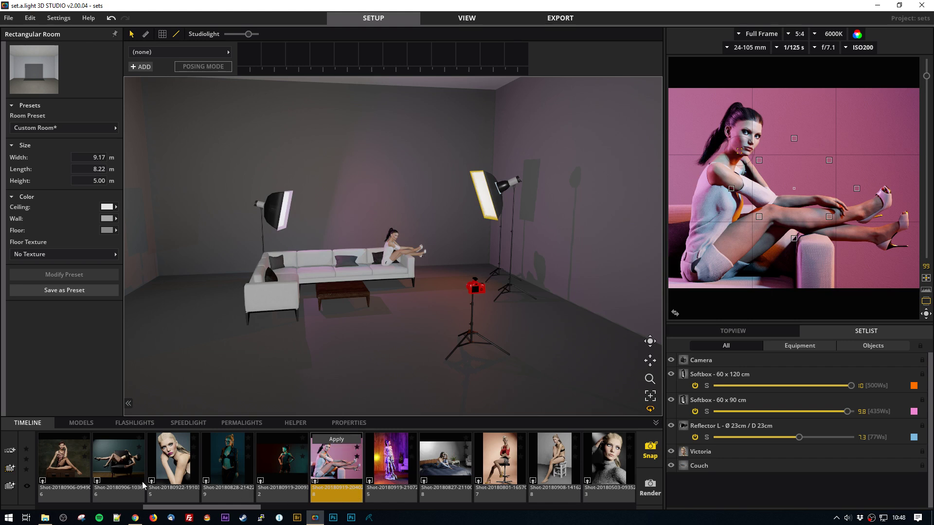
Load the first saved sideboard shot and raise its 90 cm Octaform light to 2.09 m
click(44, 480)
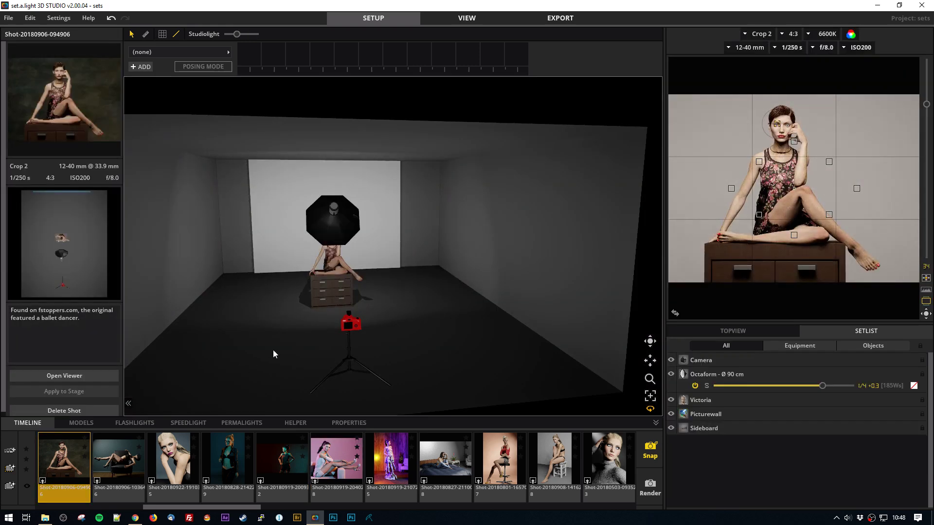
right_drag(488, 306, 444, 310)
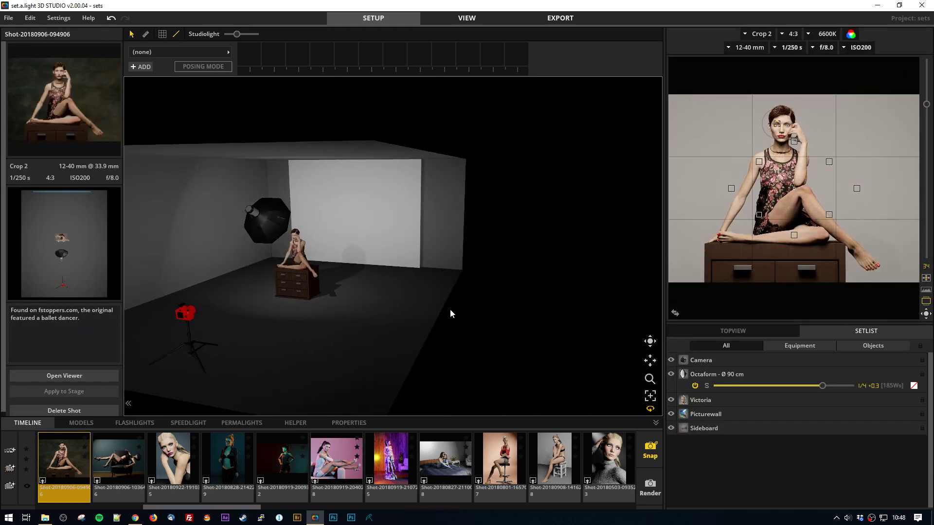
double_click(309, 324)
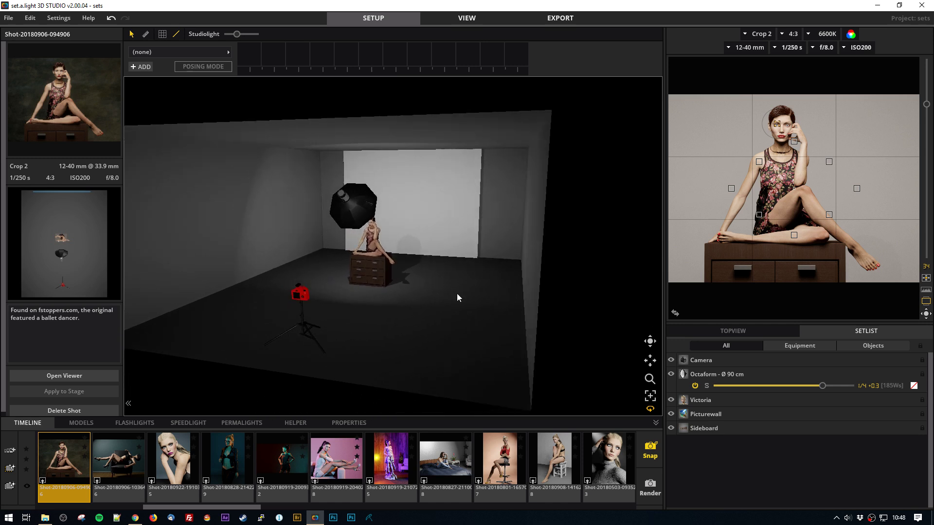
click(367, 284)
right_drag(343, 286, 497, 176)
drag(501, 209, 500, 200)
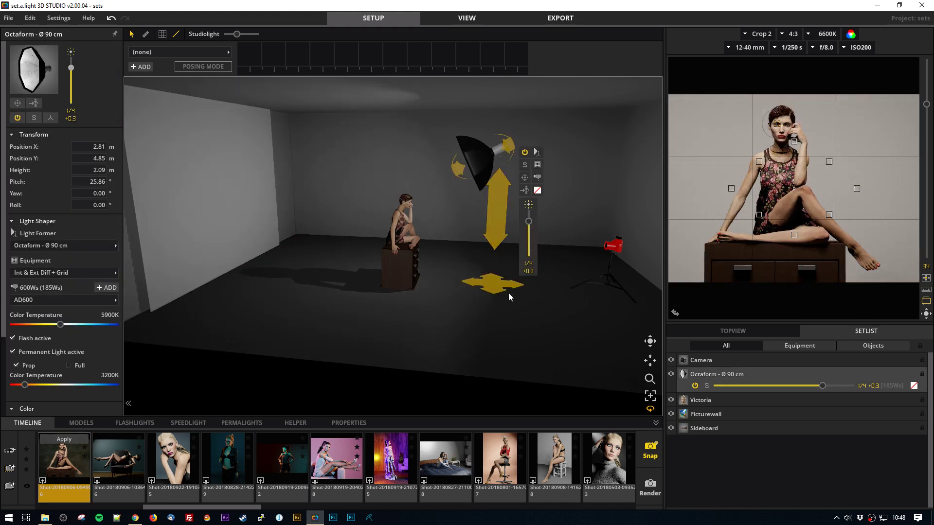
right_drag(517, 285, 460, 326)
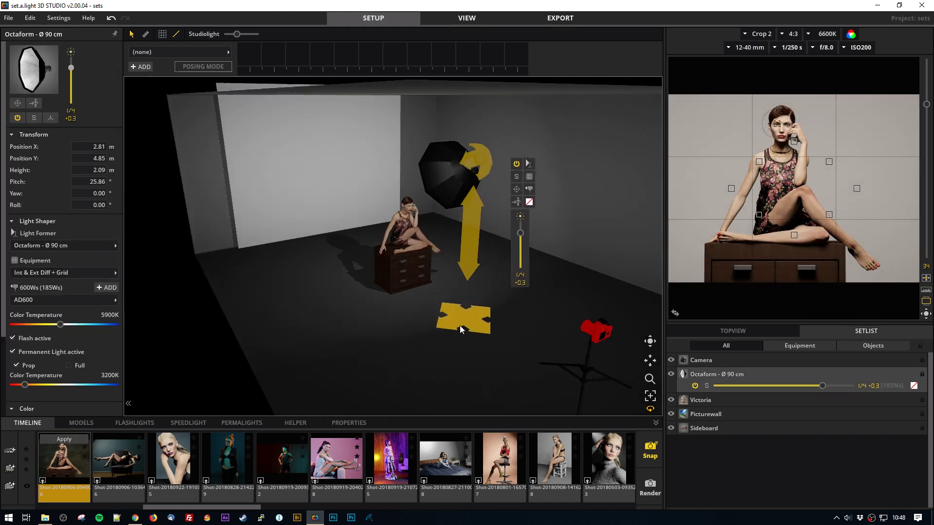
click(411, 320)
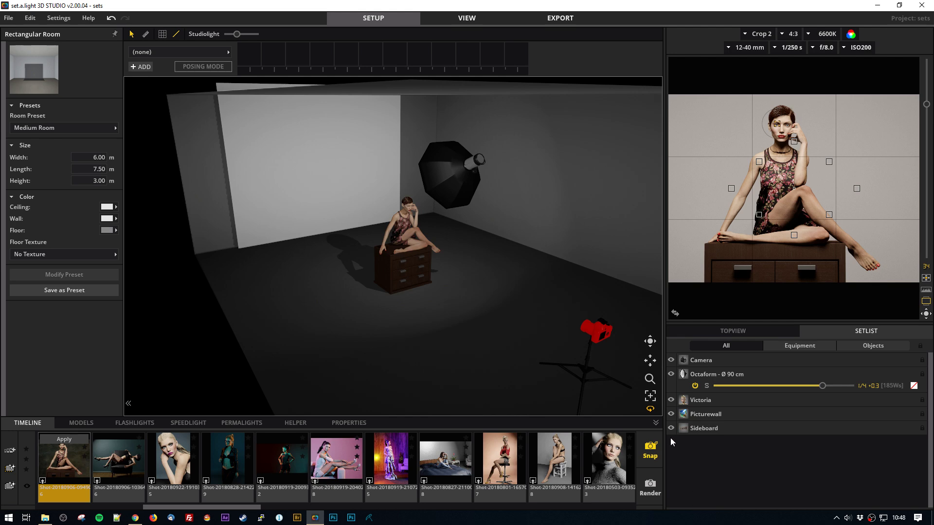
Load the last saved turtleneck portrait shot and orbit to a top-down view of the set
click(589, 485)
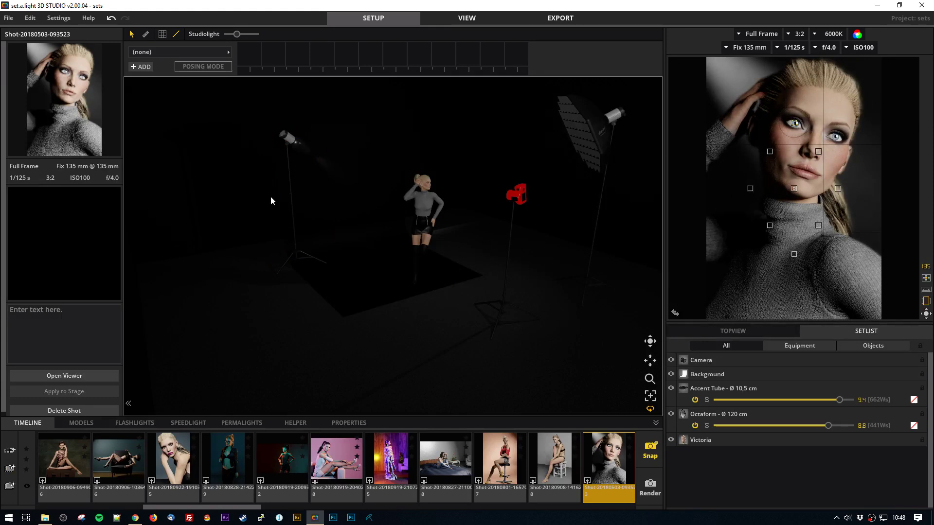
right_drag(381, 274, 327, 335)
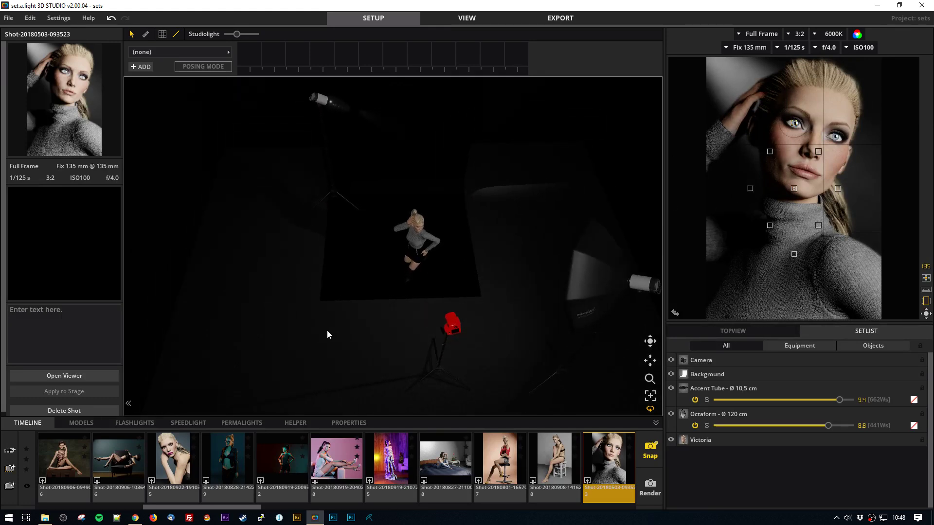
mouse_move(325, 152)
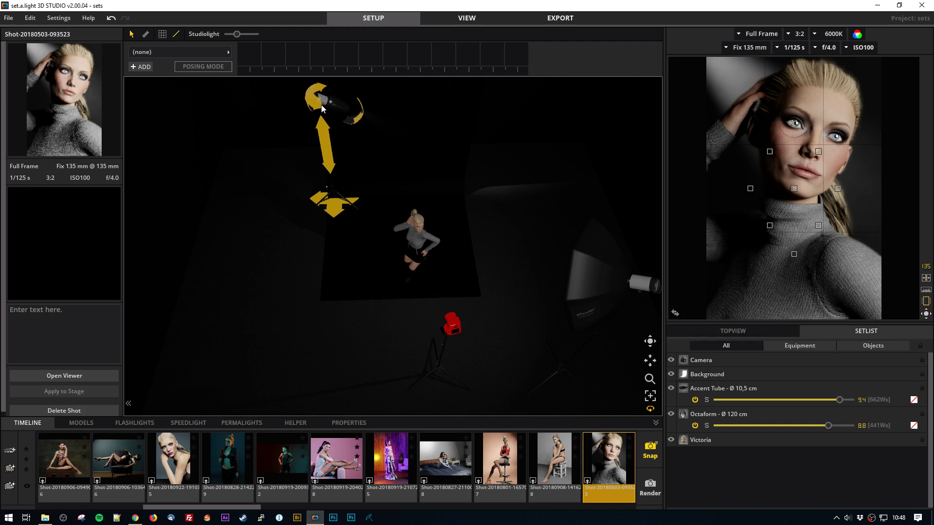
mouse_move(716, 95)
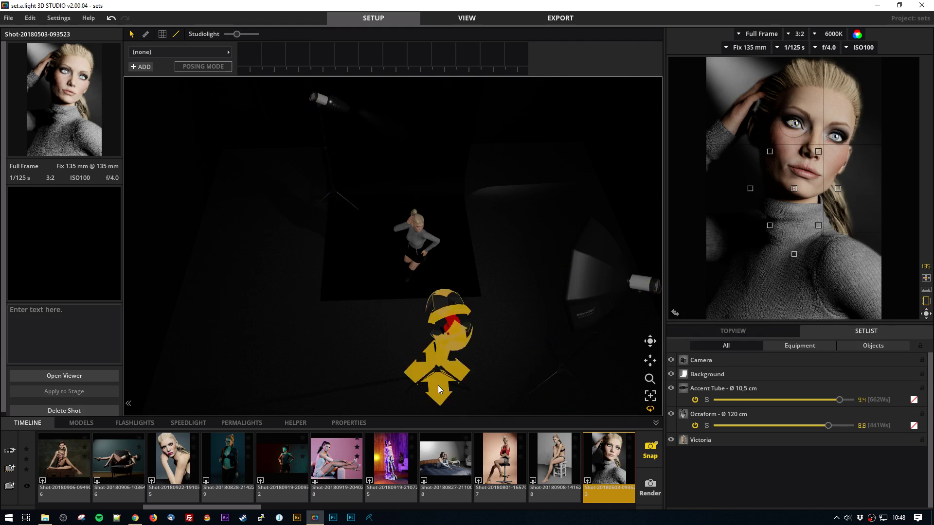
click(482, 485)
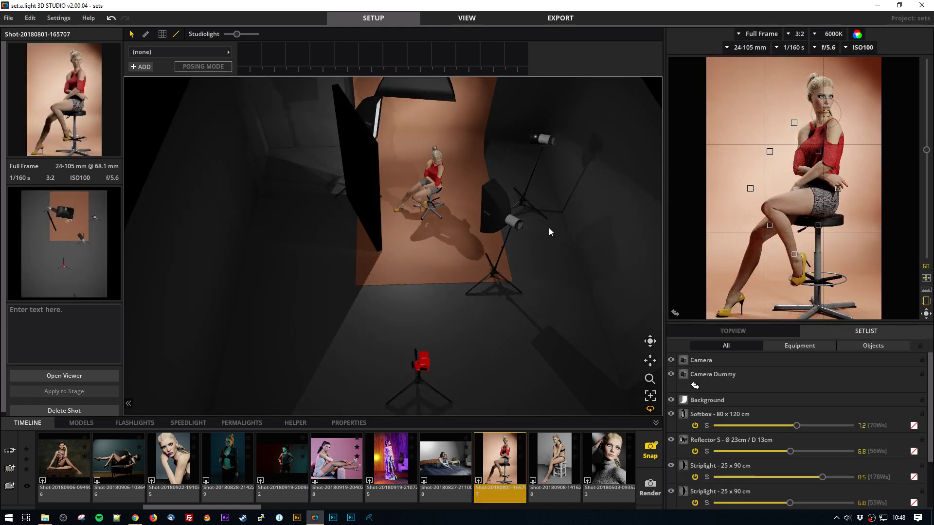
right_drag(429, 287, 348, 252)
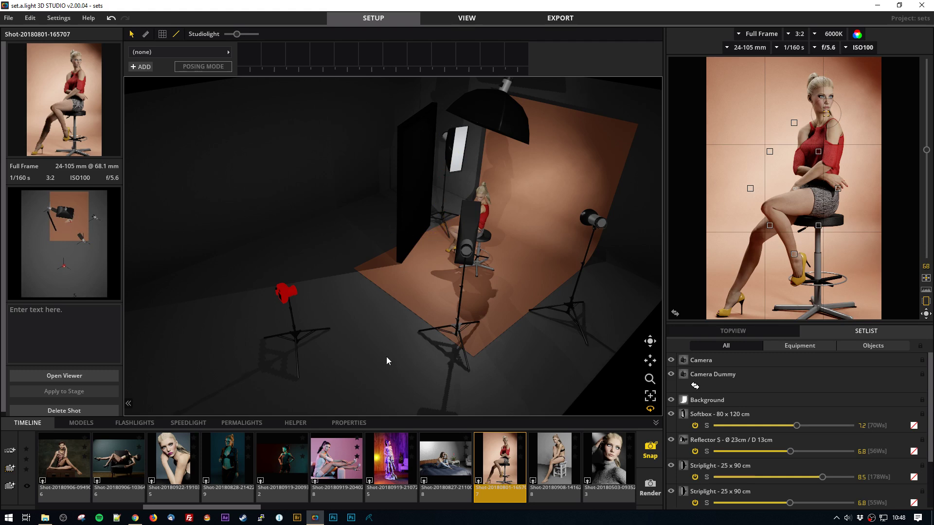
right_drag(387, 357, 396, 335)
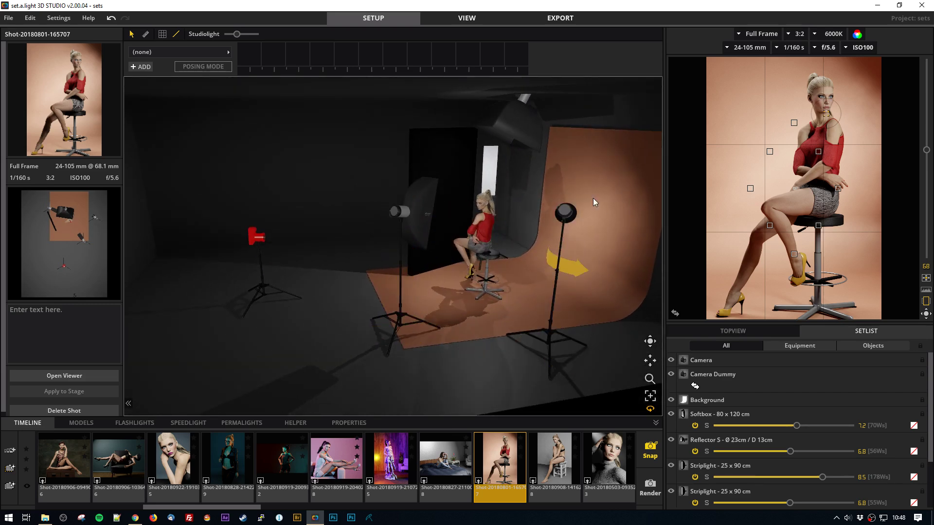
right_drag(471, 379, 550, 395)
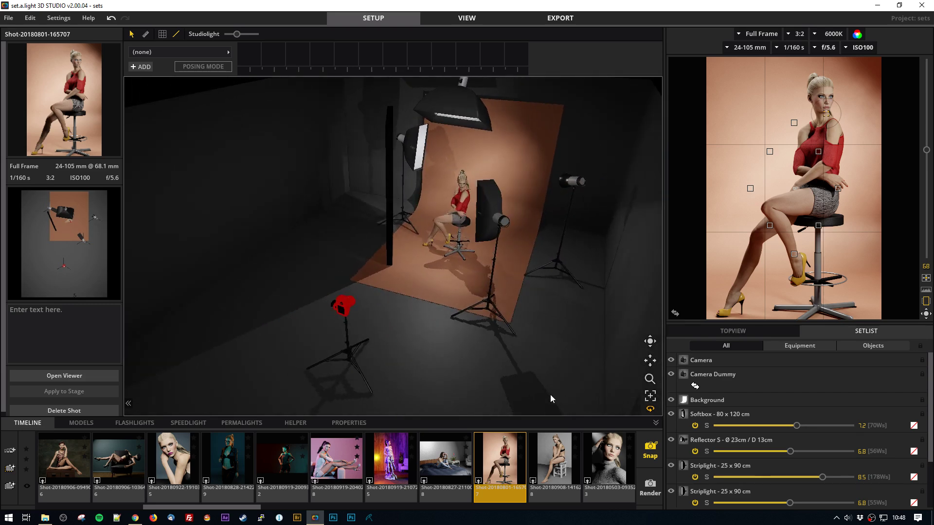
mouse_move(427, 338)
right_down()
mouse_move(439, 352)
mouse_move(434, 345)
right_up()
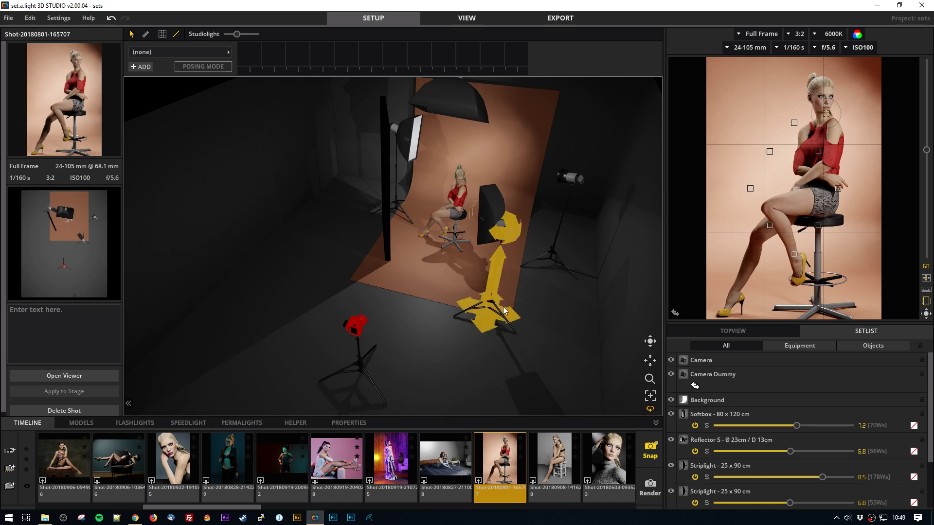
Drag the striplight stand to a new floor spot, then orbit to a frontal view
click(489, 315)
mouse_move(489, 315)
mouse_down()
mouse_move(489, 329)
mouse_move(484, 308)
mouse_move(498, 340)
mouse_move(494, 309)
mouse_move(482, 321)
mouse_move(454, 322)
mouse_move(478, 319)
mouse_up()
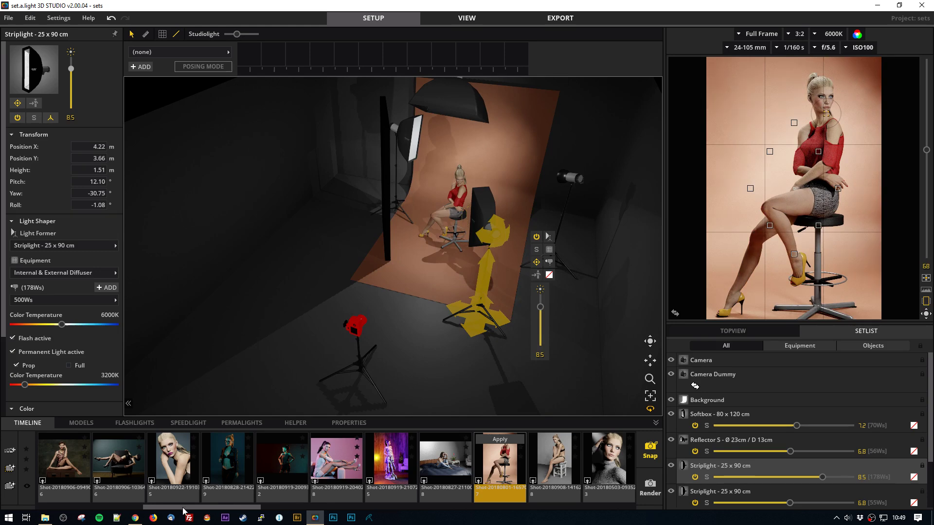
click(436, 330)
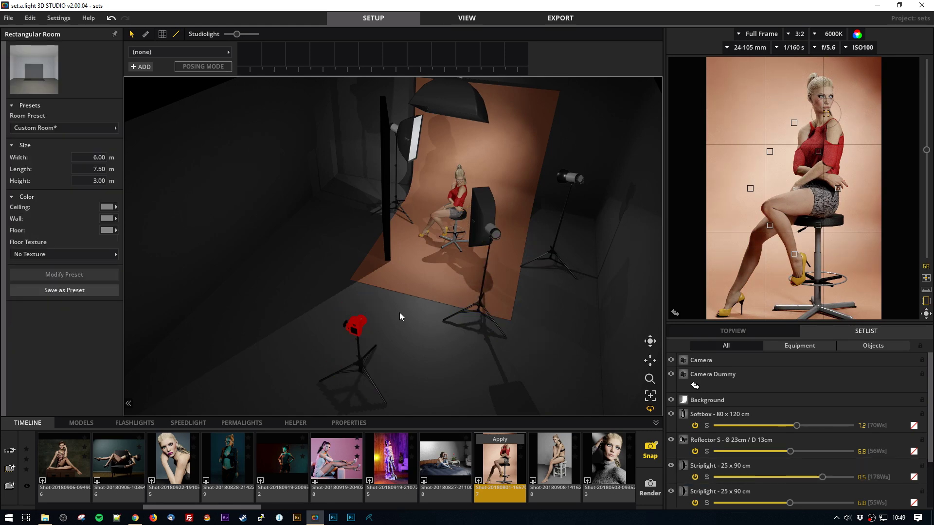
right_drag(399, 312, 420, 304)
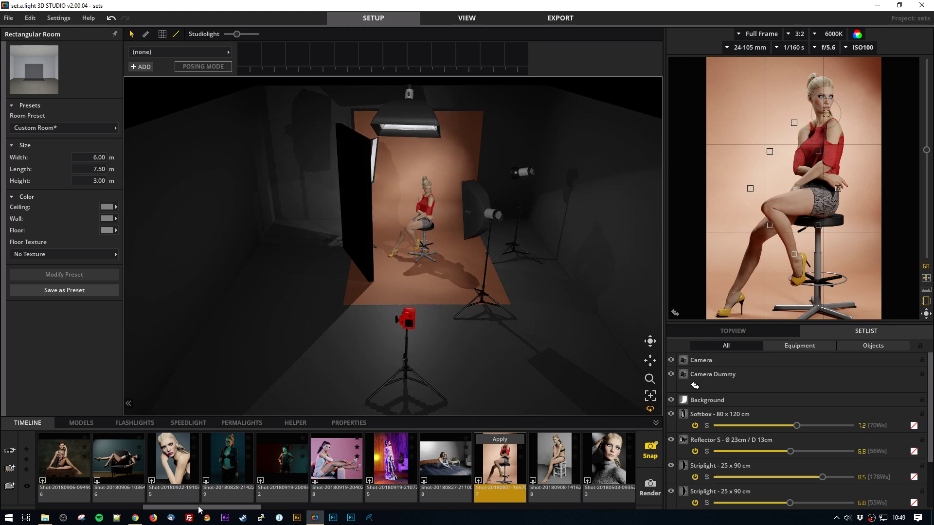
drag(198, 509, 258, 495)
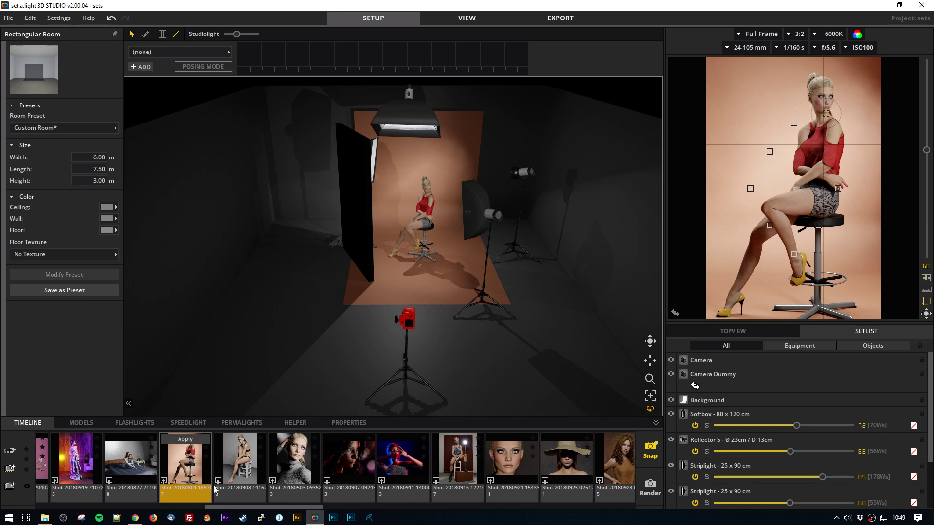
click(220, 481)
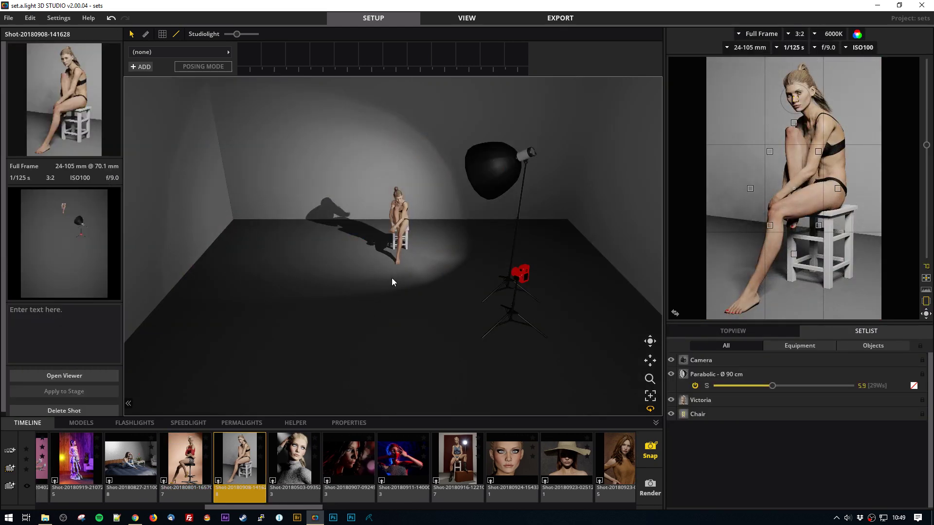
drag(392, 280, 408, 305)
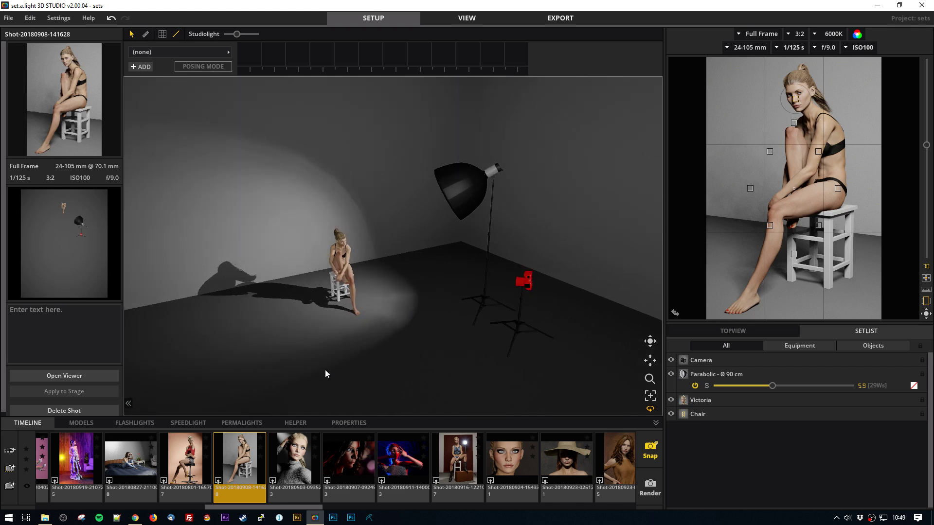
click(80, 423)
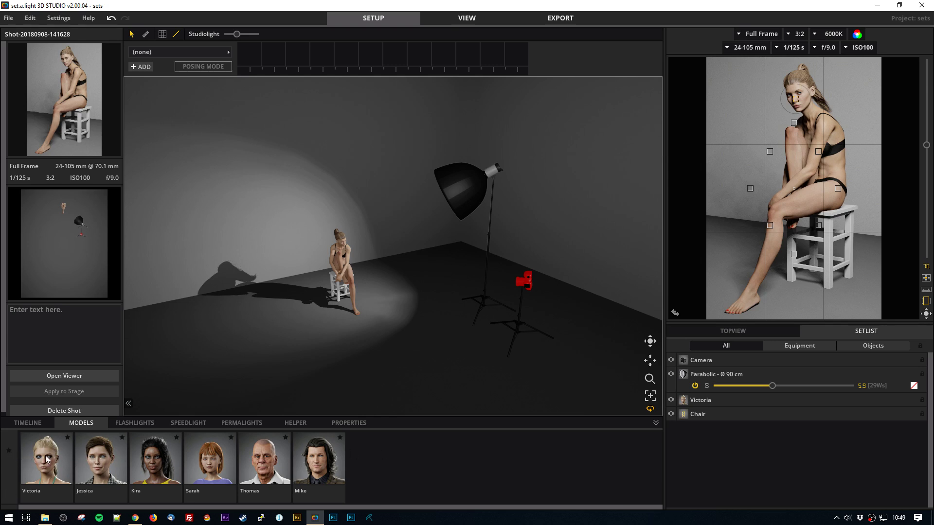
drag(47, 459, 287, 307)
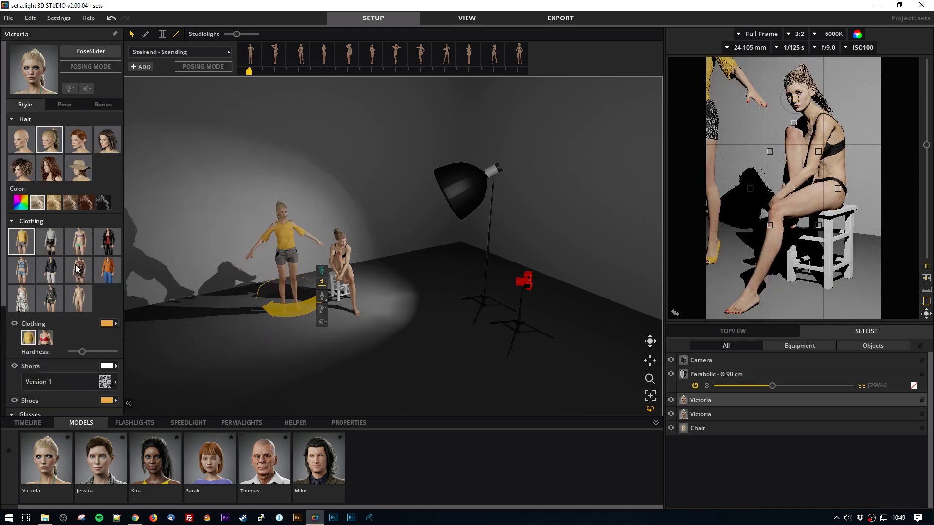
click(76, 146)
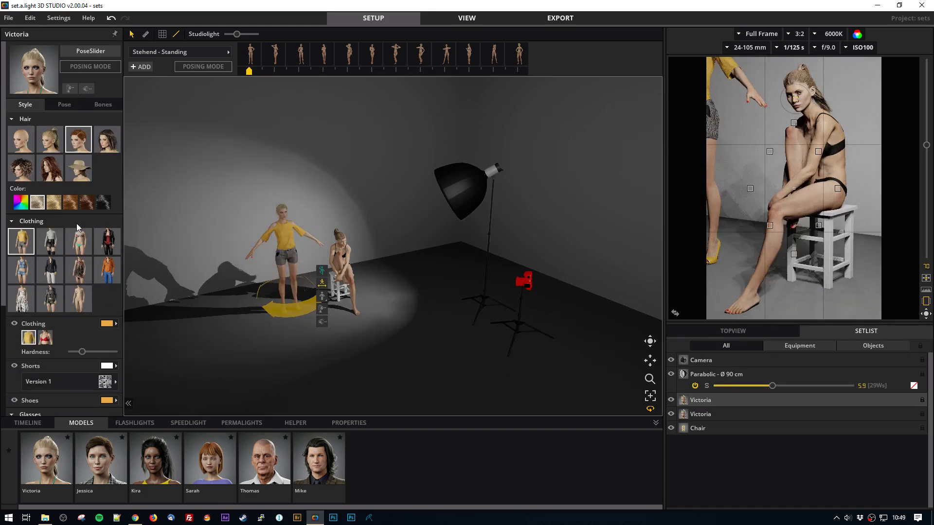
click(111, 145)
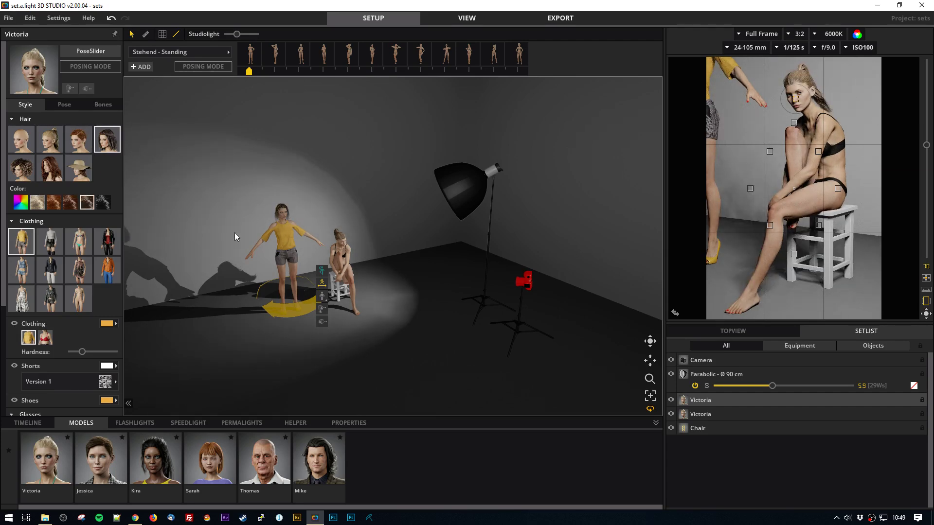
scroll(255, 226, up, 5)
drag(319, 226, 368, 228)
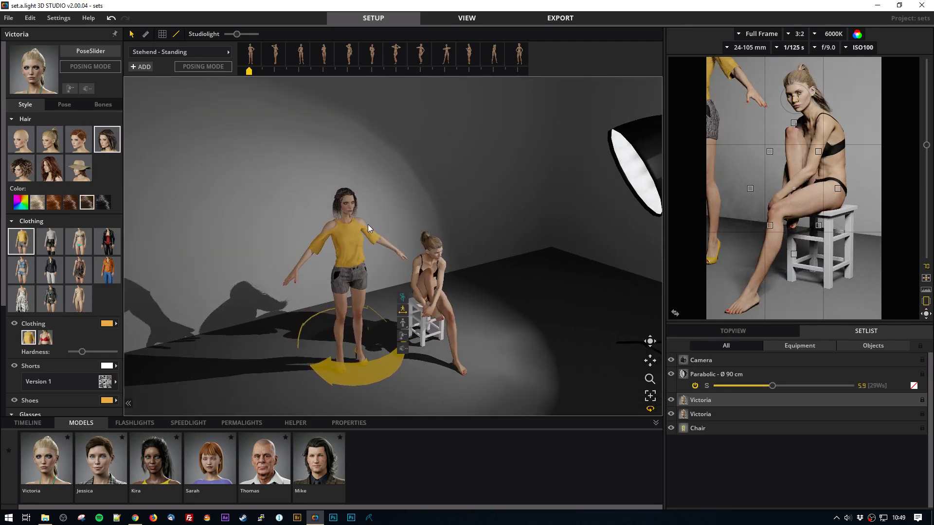
click(21, 204)
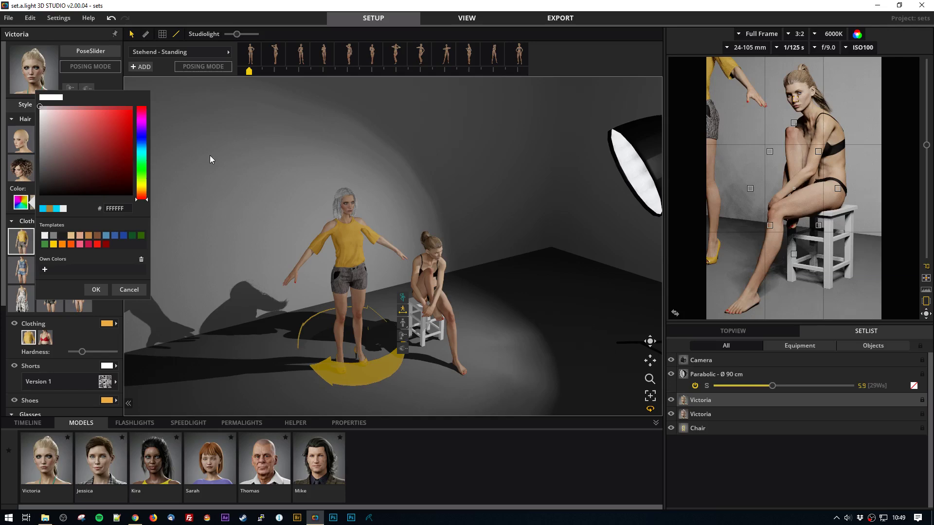
click(141, 151)
click(133, 109)
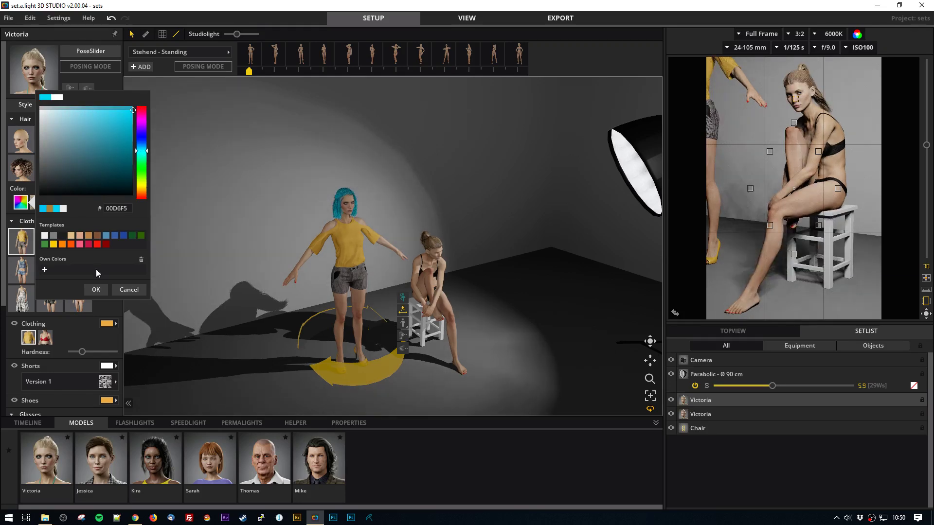
click(100, 290)
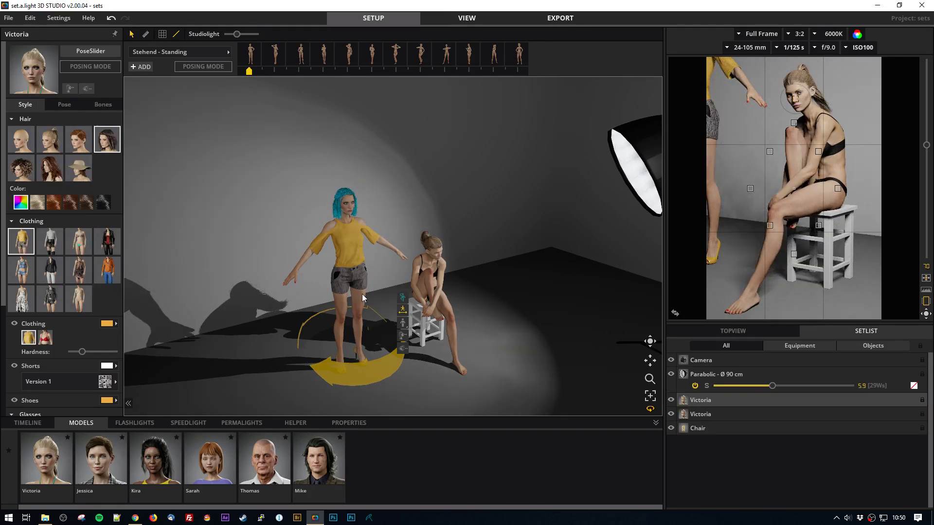
click(107, 245)
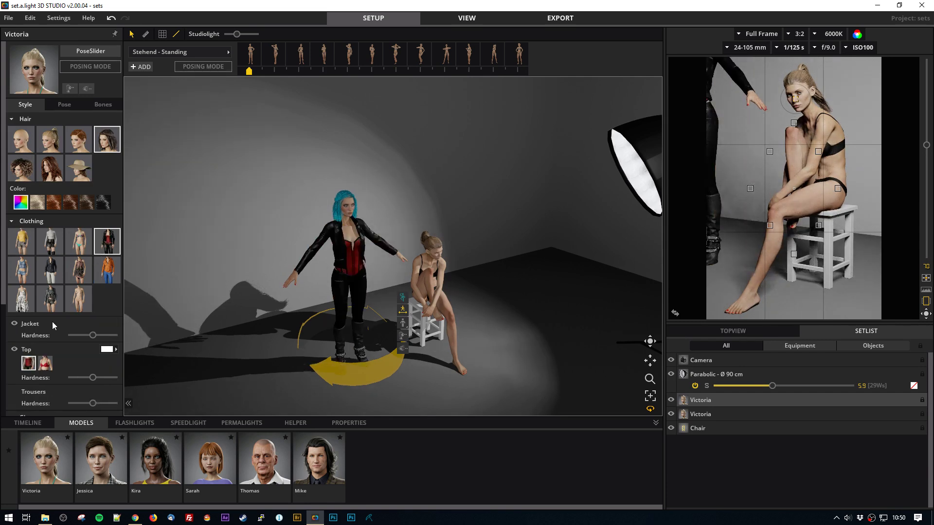
scroll(53, 321, down, 2)
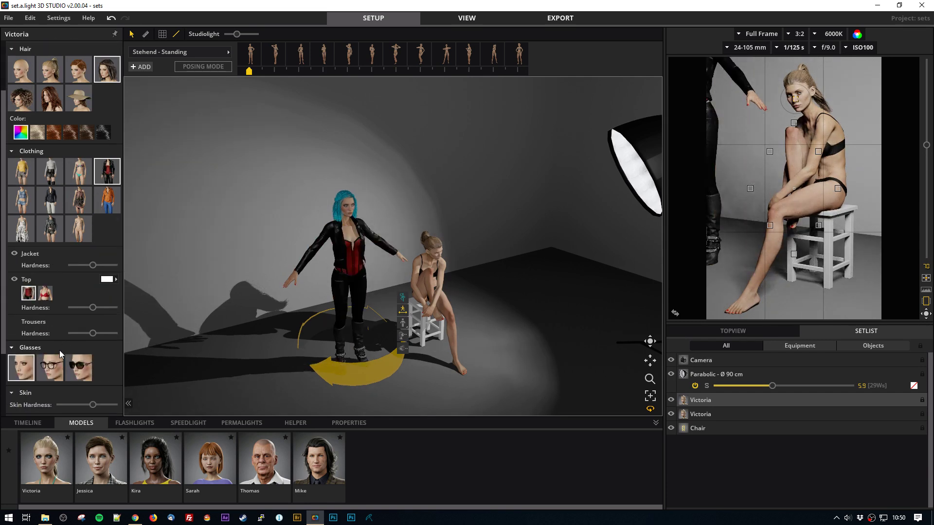
scroll(68, 351, down, 1)
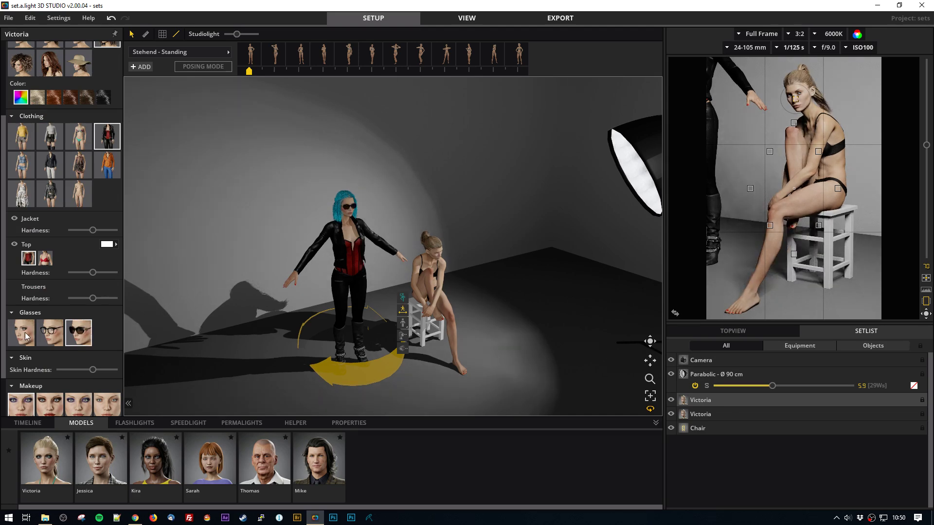
click(55, 338)
scroll(51, 357, down, 2)
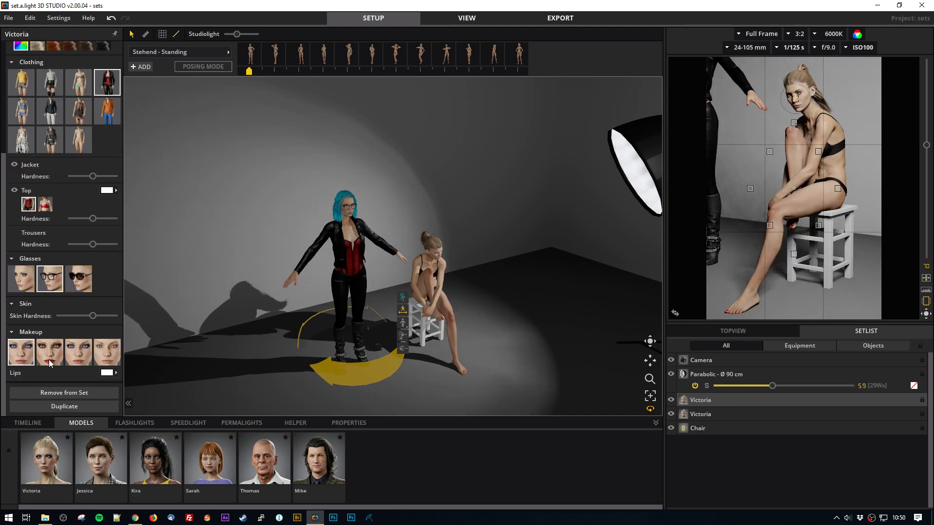
scroll(69, 229, up, 5)
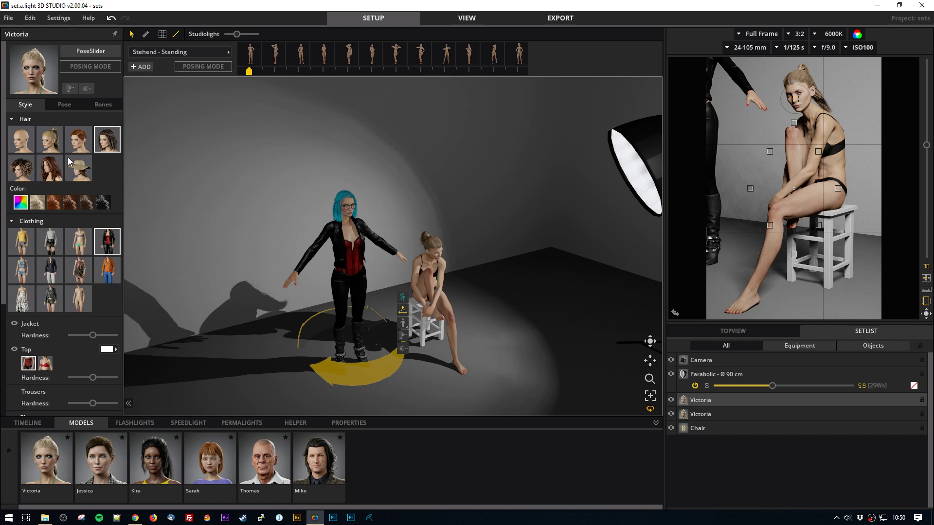
click(66, 105)
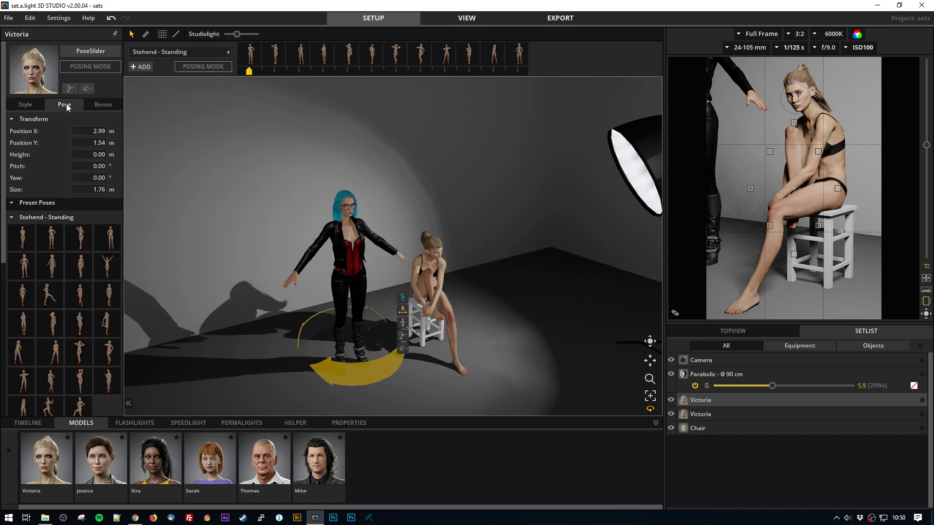
click(77, 266)
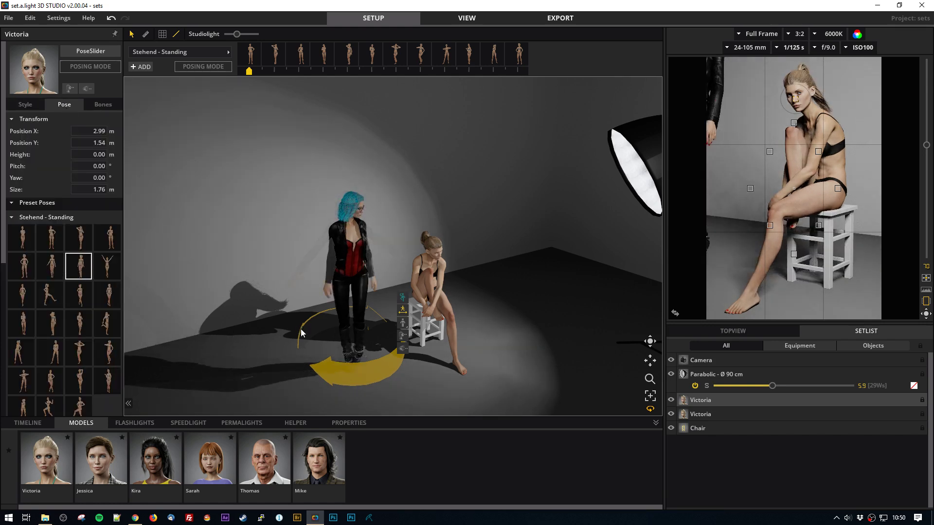
scroll(504, 308, up, 1)
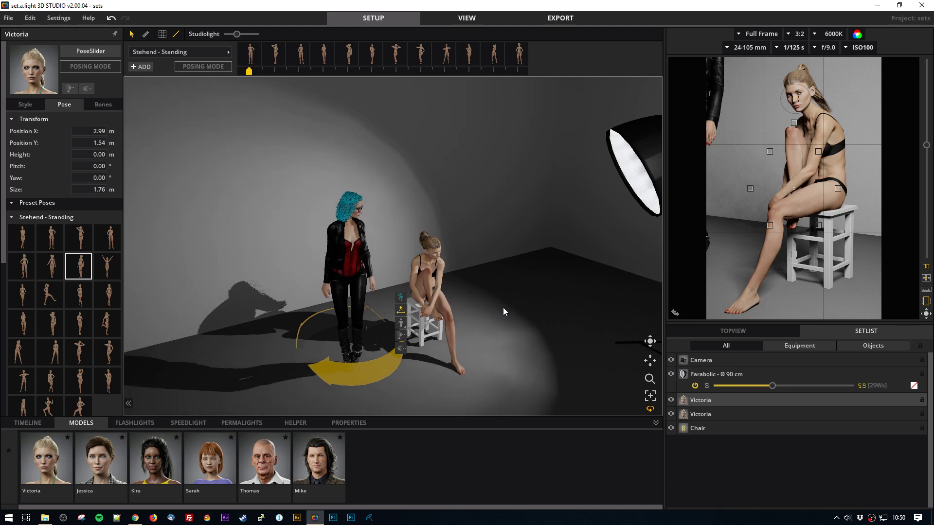
click(501, 335)
drag(506, 333, 476, 309)
click(363, 267)
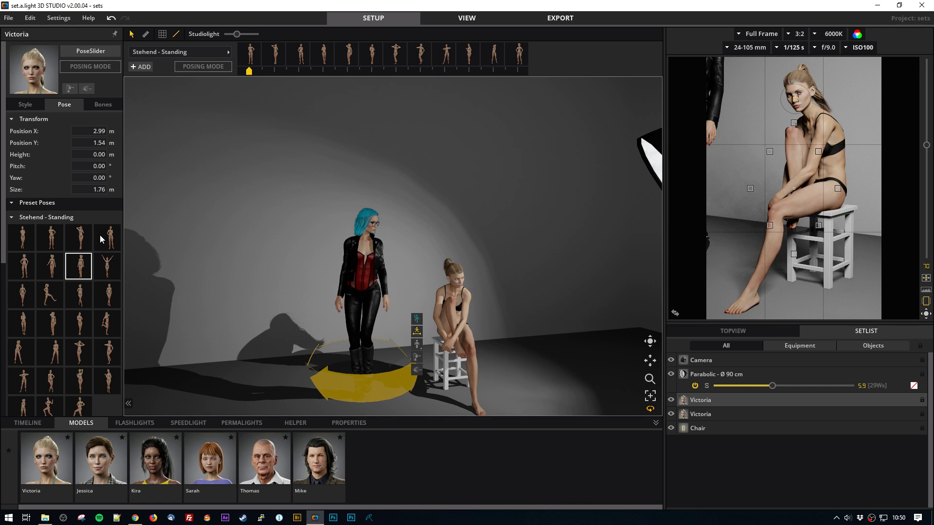
Delete the blue-haired model, frame the seated Victoria, and switch her into Posing Mode
key(Delete)
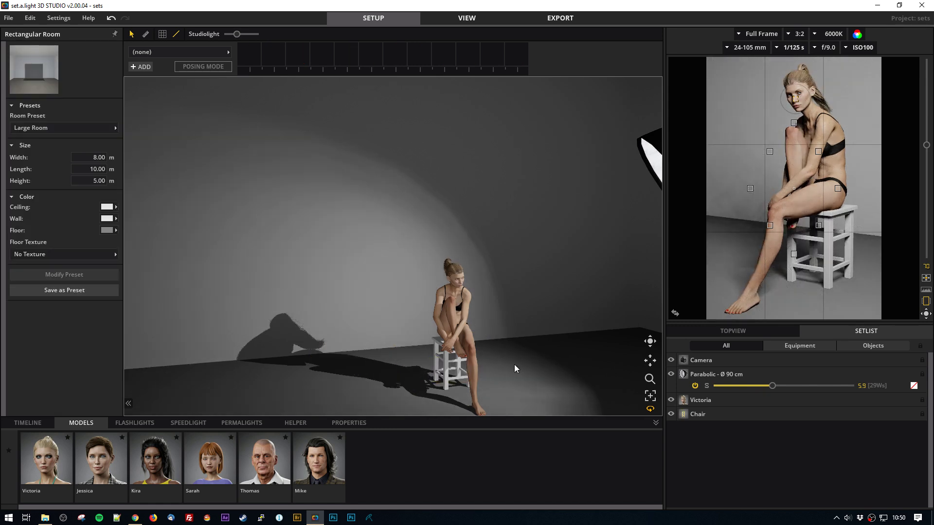
scroll(503, 365, up, 5)
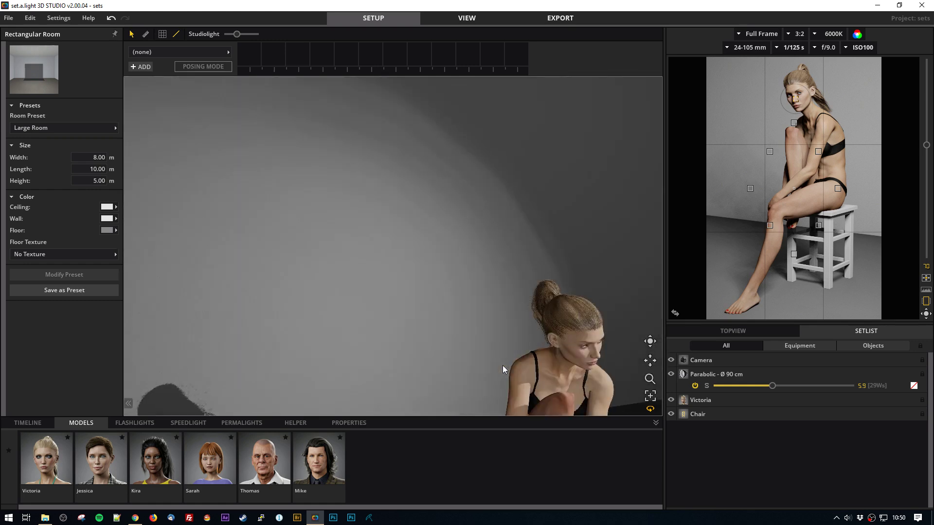
drag(529, 375, 459, 326)
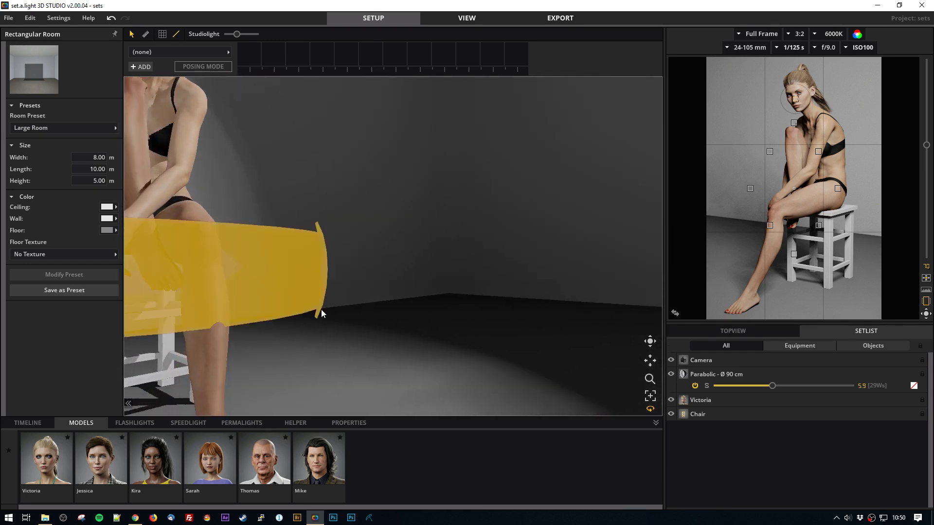
scroll(414, 305, down, 5)
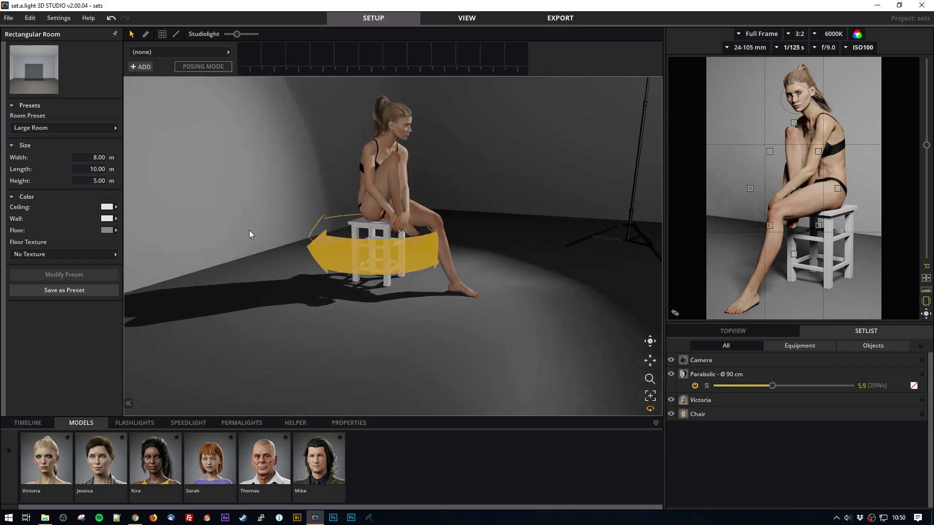
click(393, 155)
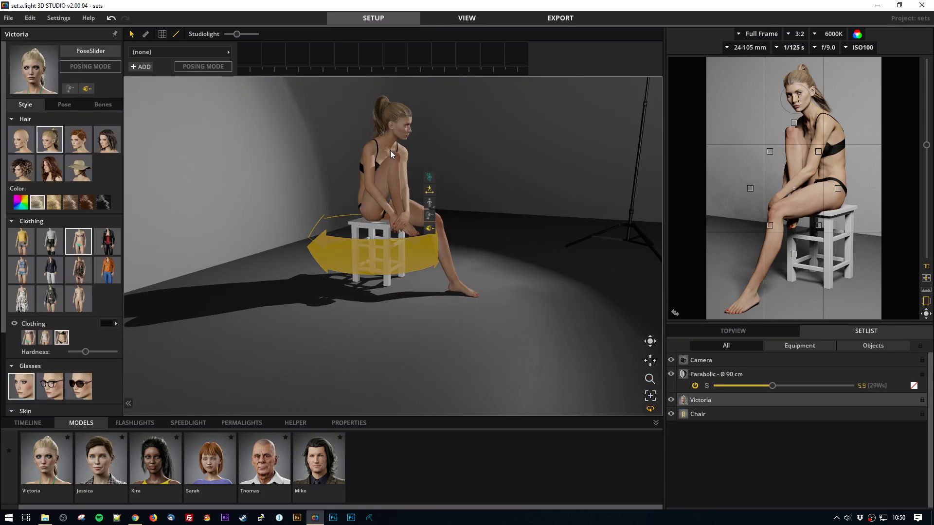
click(101, 67)
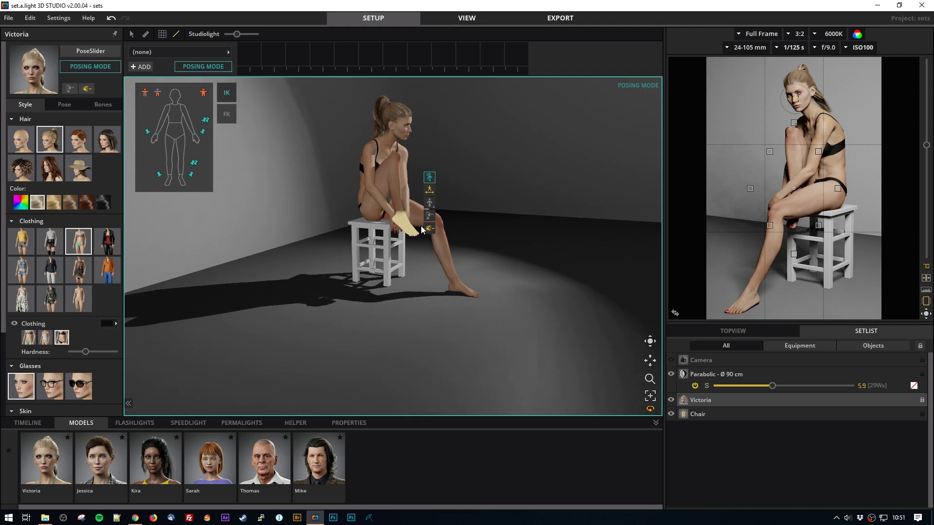
Lower Victoria's raised foot to the floor and rest her hand on her knee
drag(421, 229, 417, 263)
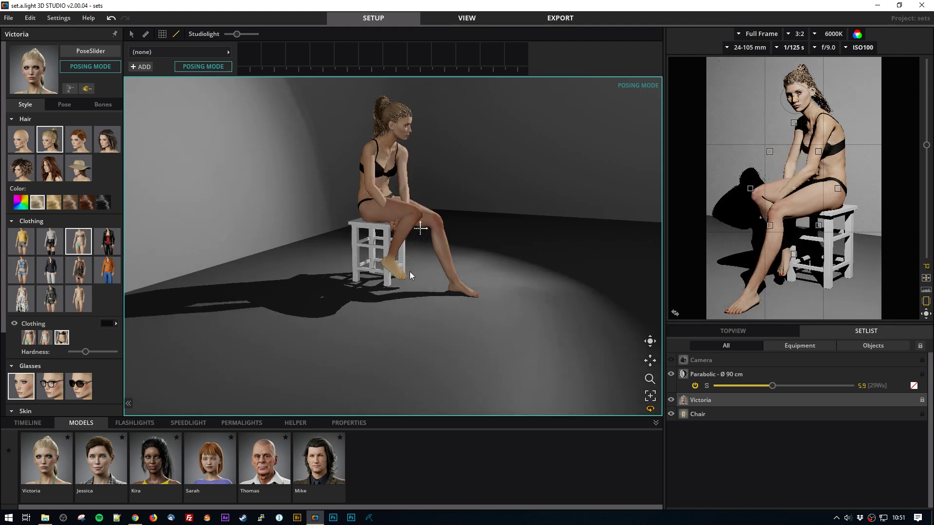
double_click(410, 272)
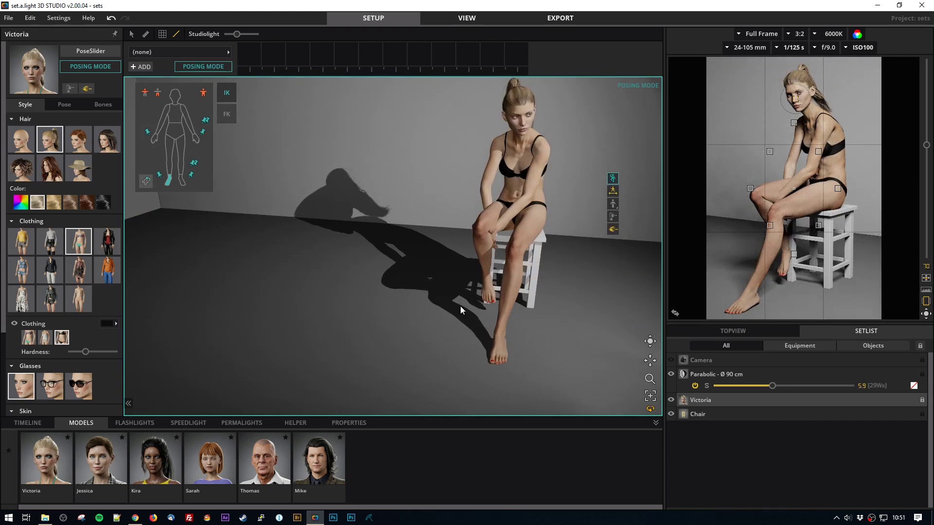
drag(494, 241, 510, 280)
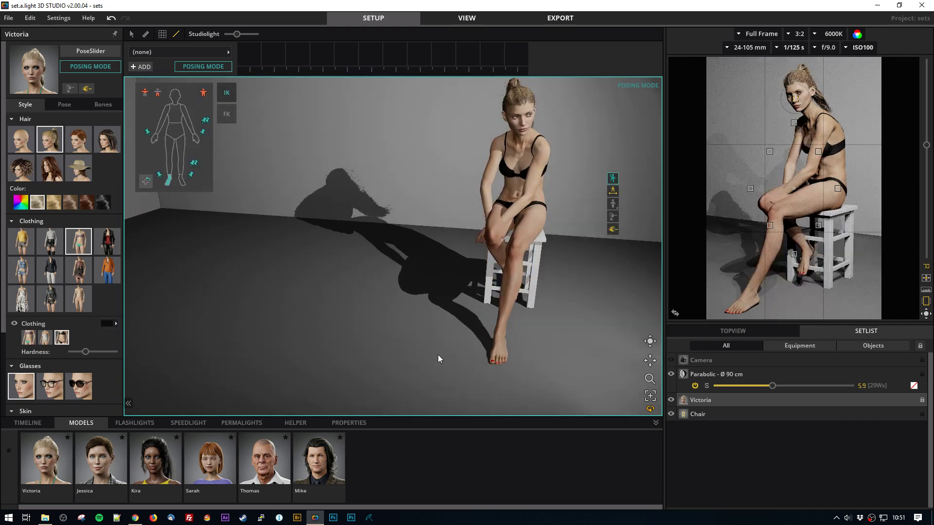
right_drag(412, 337, 521, 340)
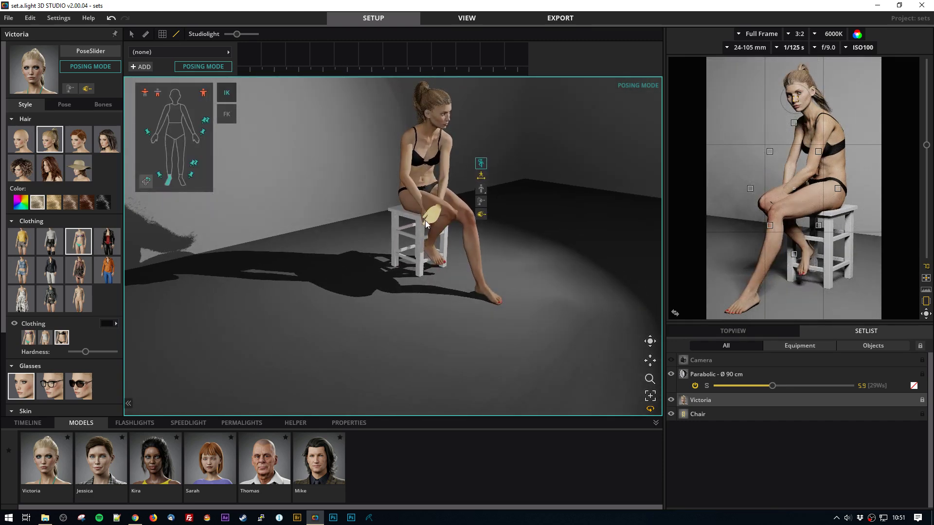
drag(426, 225, 436, 207)
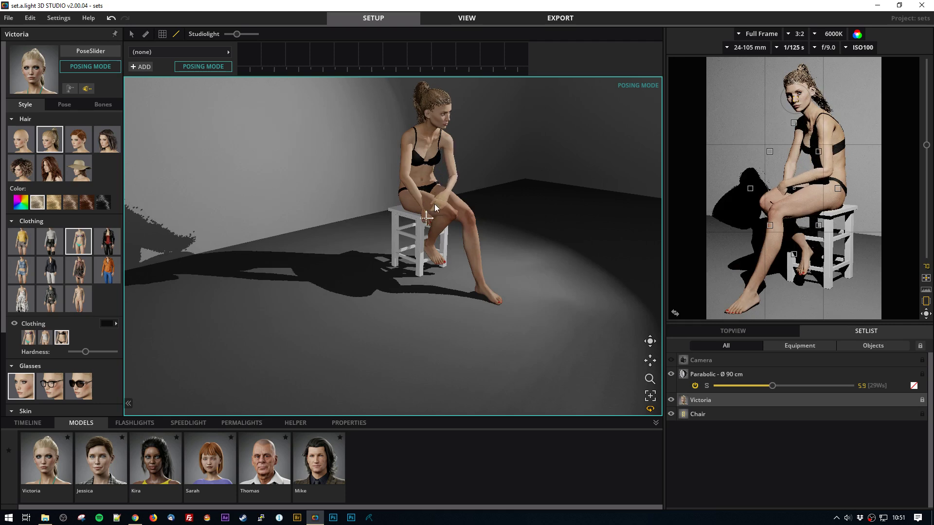
mouse_move(449, 223)
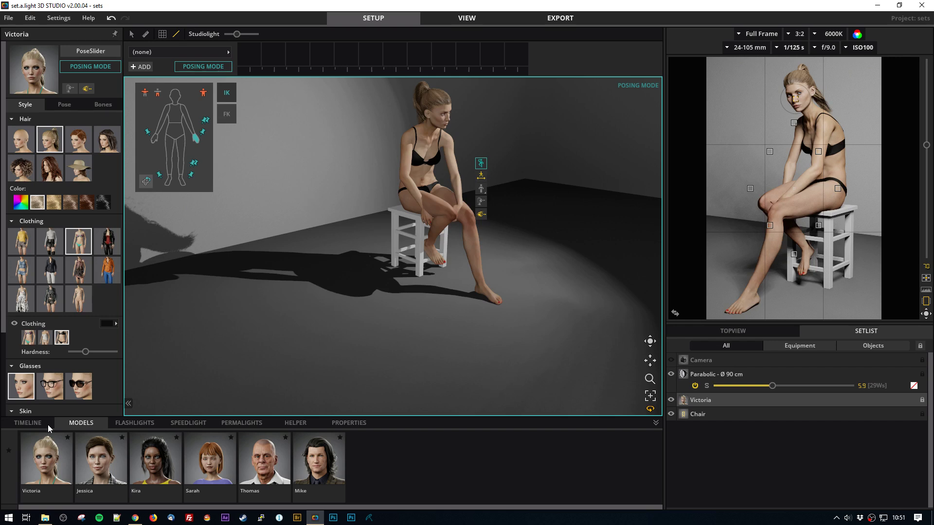
click(29, 423)
click(650, 450)
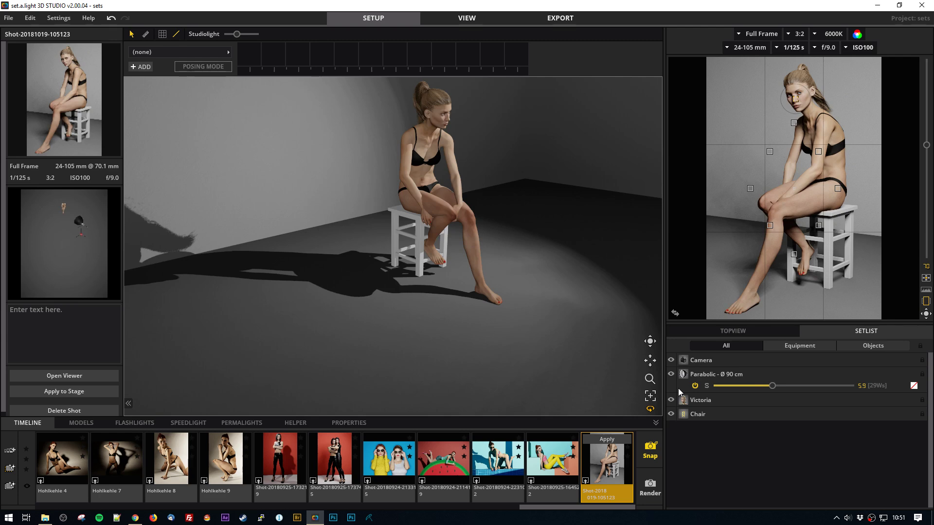
click(531, 480)
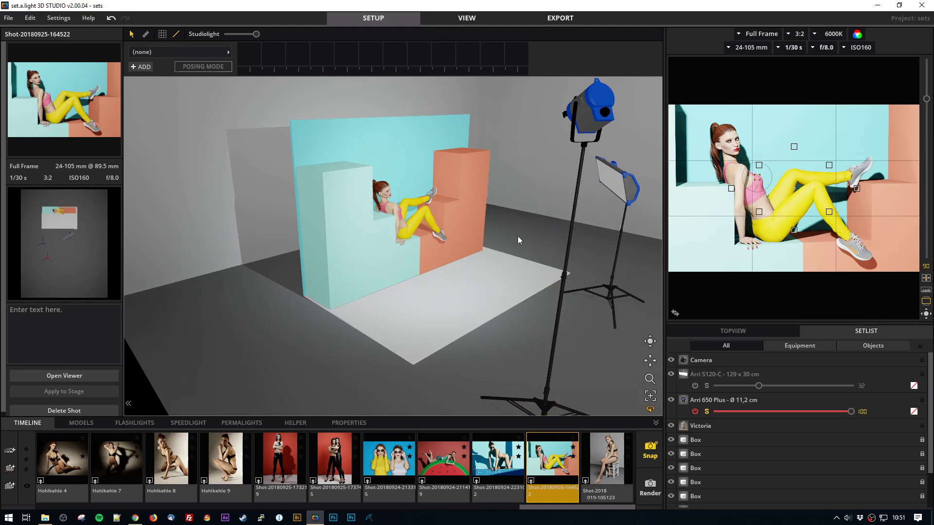
click(477, 483)
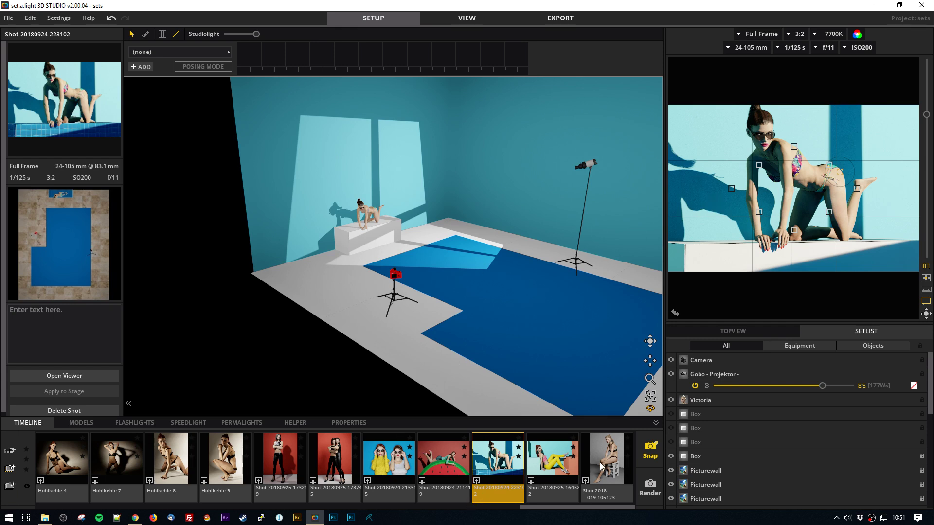
click(313, 482)
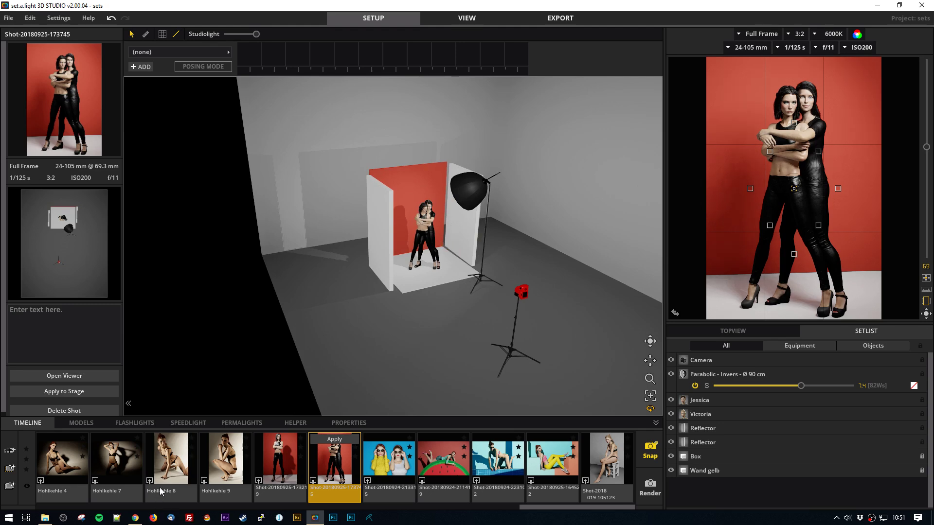
click(421, 481)
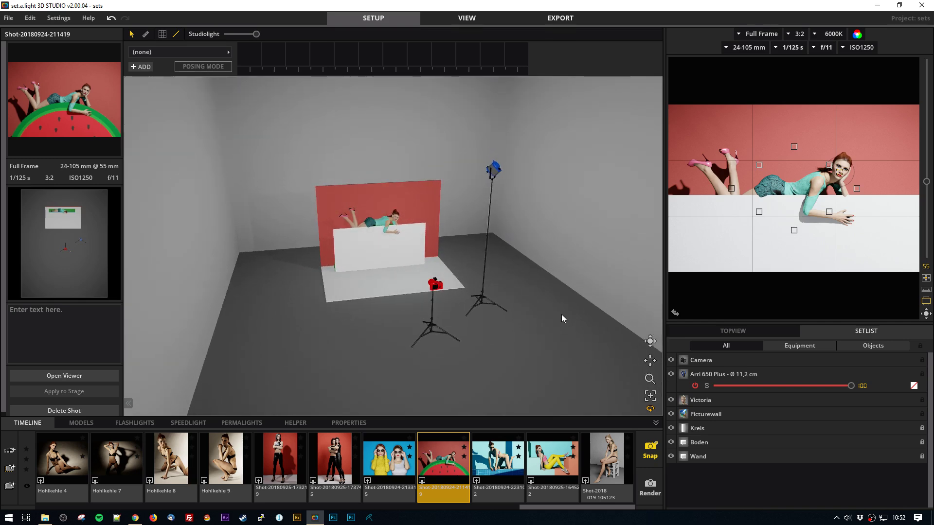
Reload the two-women red-backdrop shot and gel its 90 cm Parabolic with 119 Dark Blue
click(316, 481)
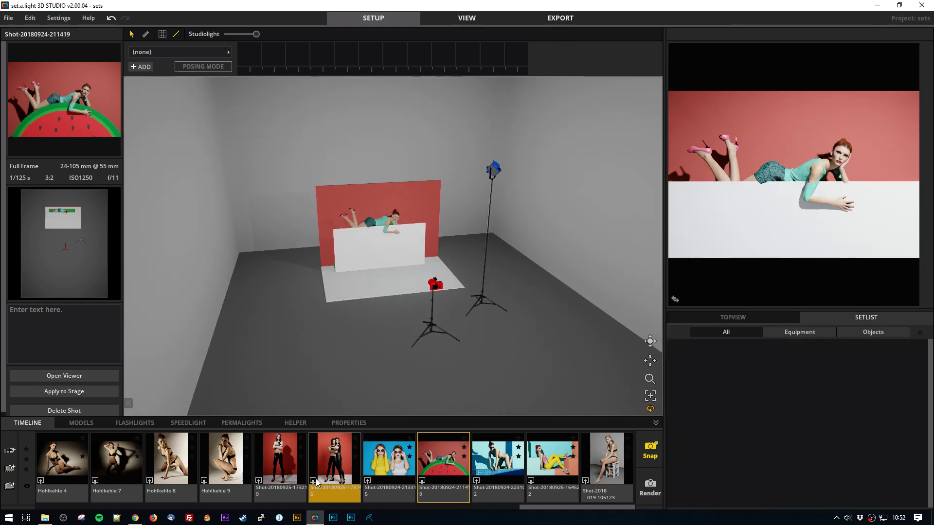
click(412, 189)
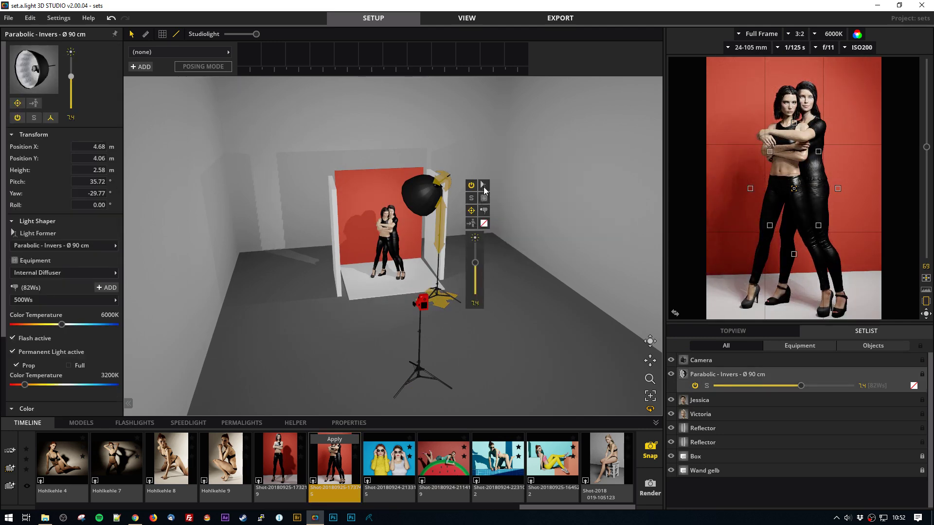
click(484, 224)
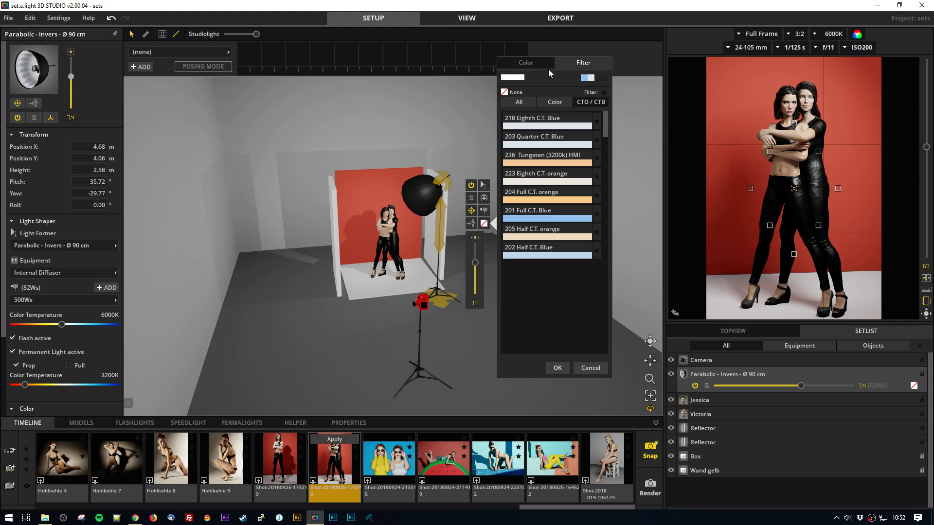
click(548, 104)
click(519, 103)
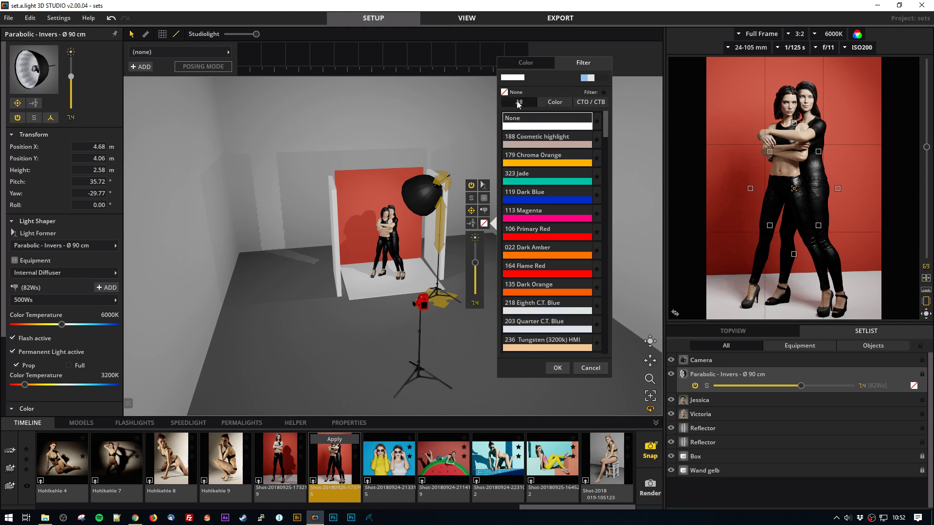
click(523, 200)
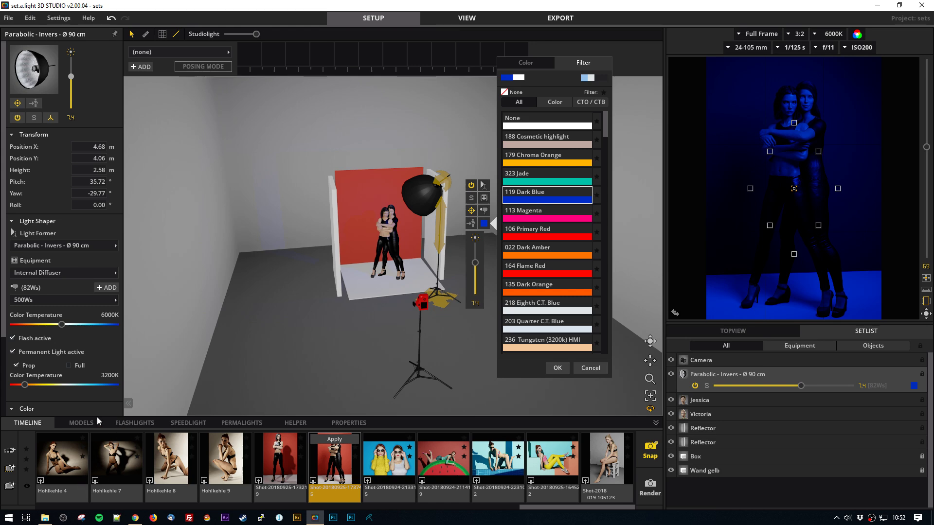
click(151, 424)
Add a Reflector S flash above the set, aimed at the models, at power 8.4
click(142, 425)
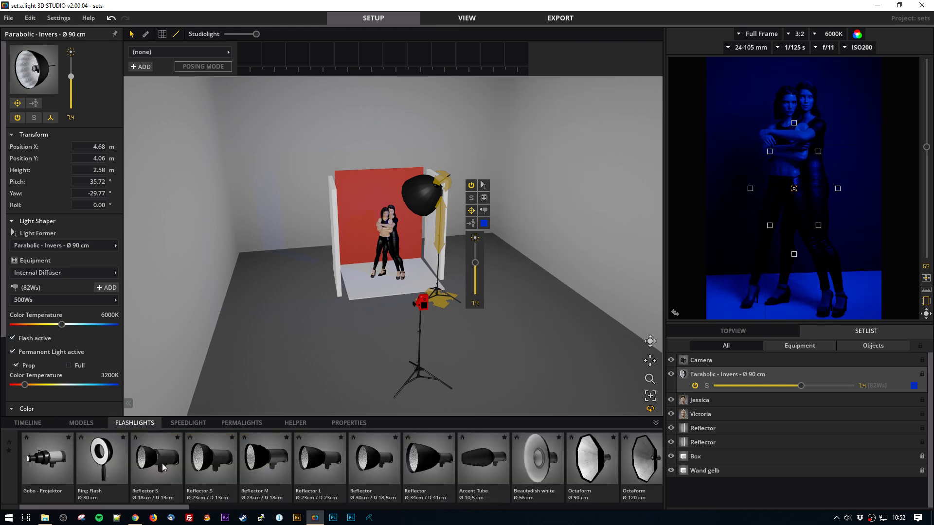
drag(159, 477, 310, 312)
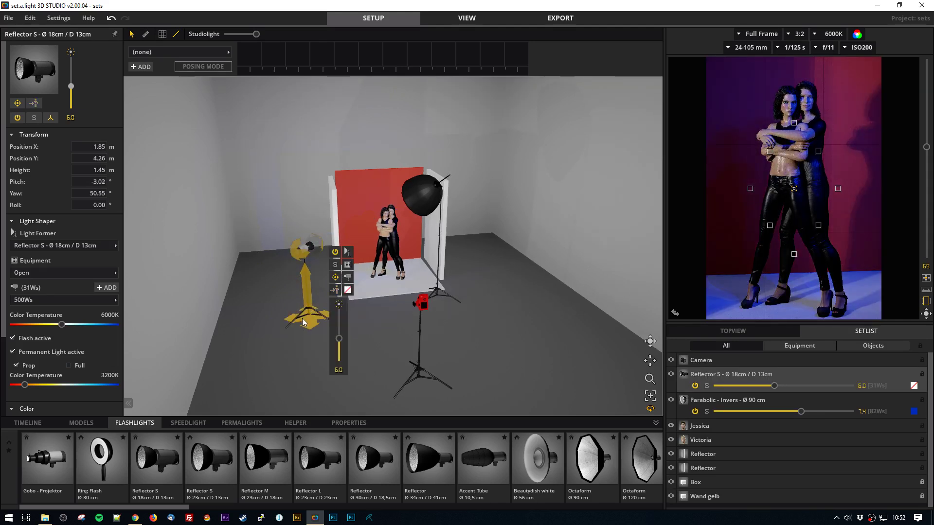
drag(307, 318, 388, 269)
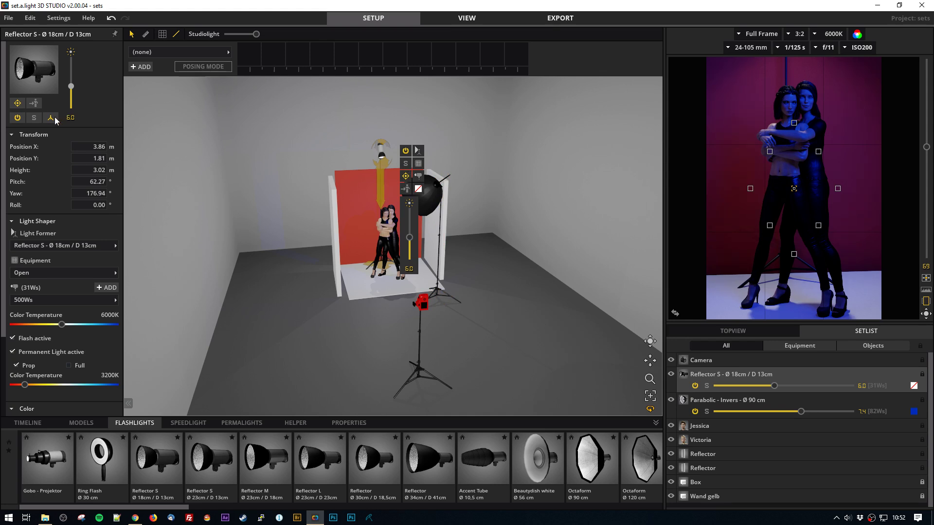
drag(409, 237, 409, 221)
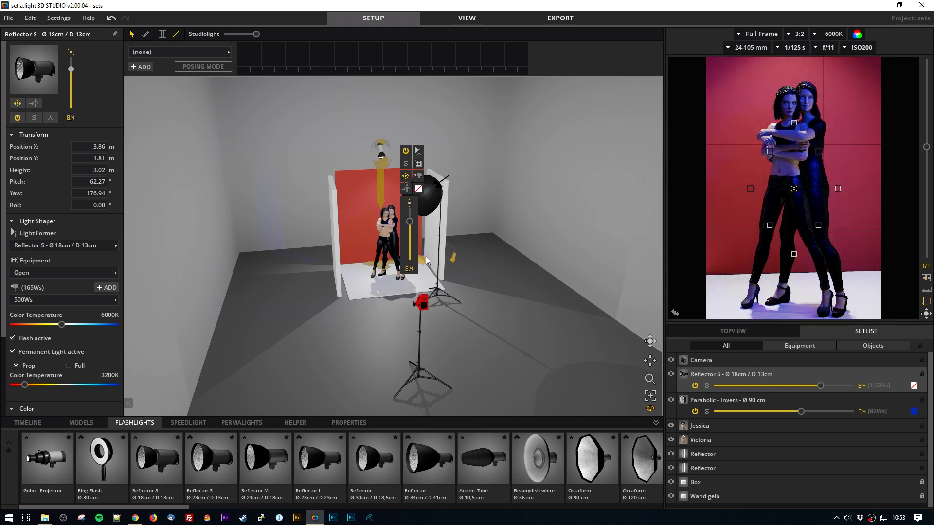
Snapshot the new lighting to the timeline, render a quick camera preview, and snapshot again
click(27, 423)
click(648, 447)
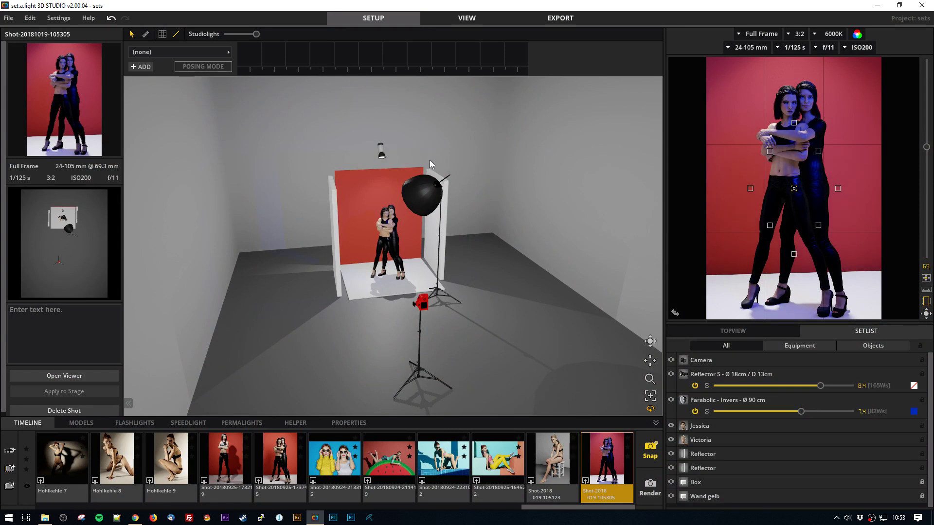
mouse_move(899, 202)
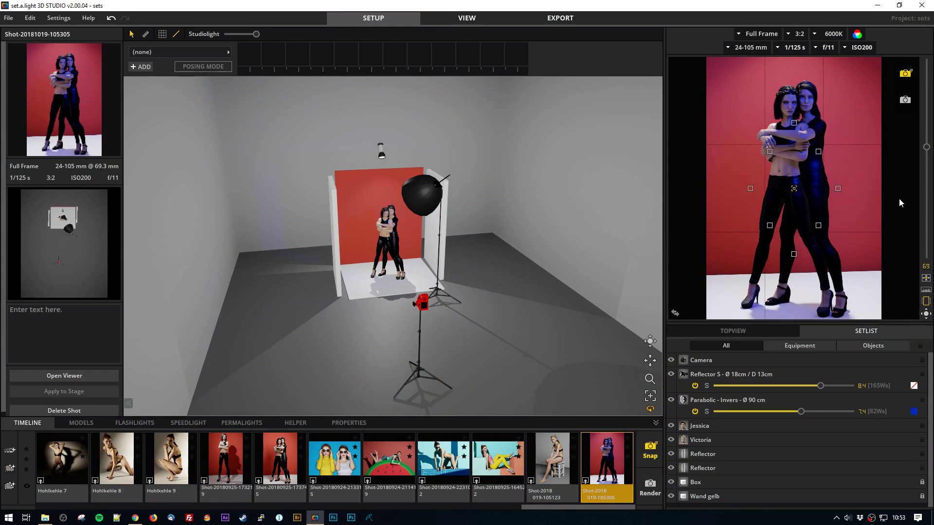
click(796, 191)
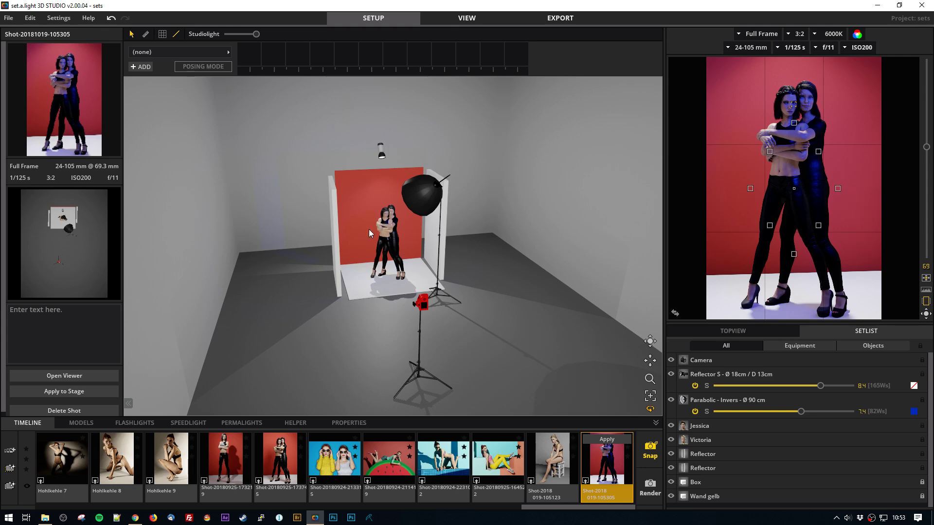
click(650, 451)
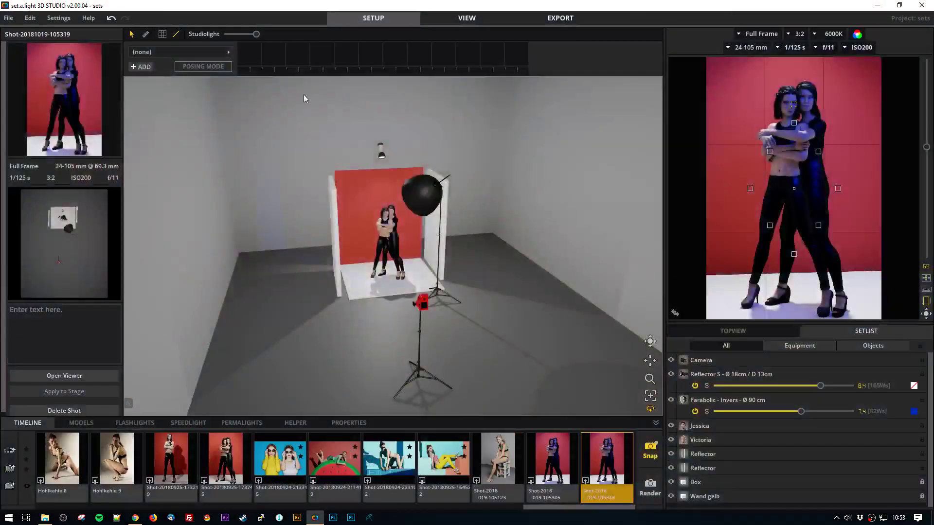
click(467, 18)
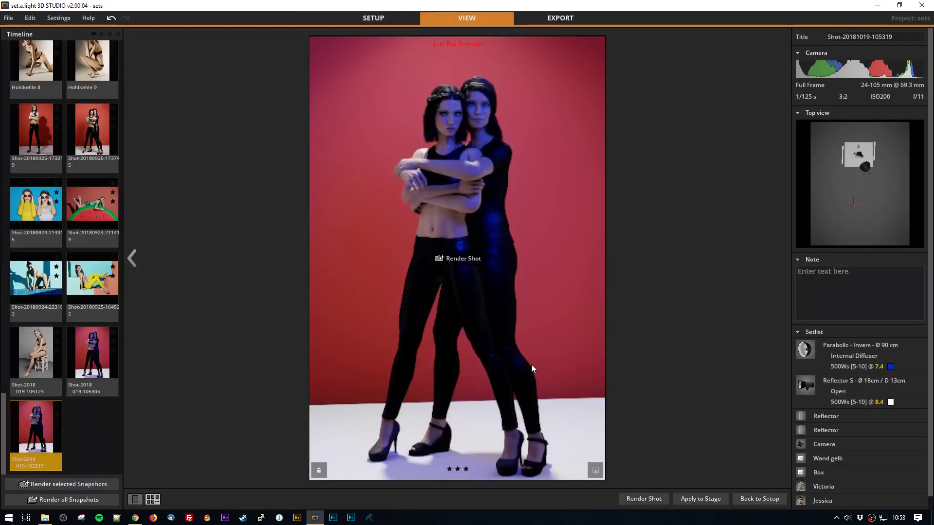
click(474, 262)
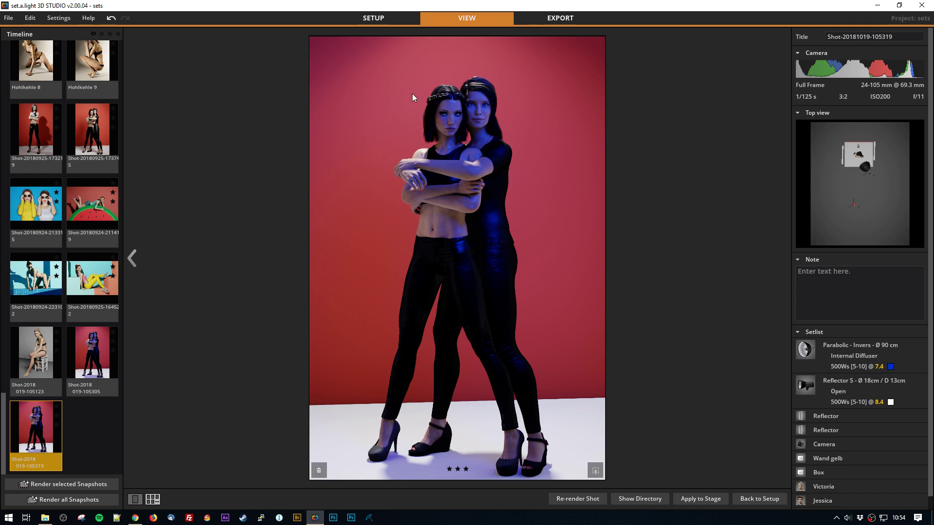
click(560, 20)
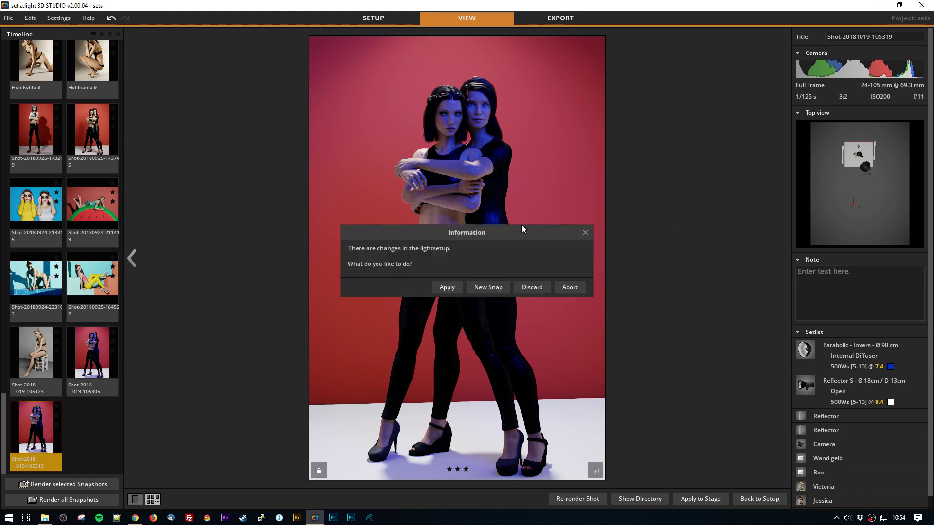
Apply the light-setup changes and rearrange the Reflector, Reflector S and Parabolic - Invers info boxes
click(444, 288)
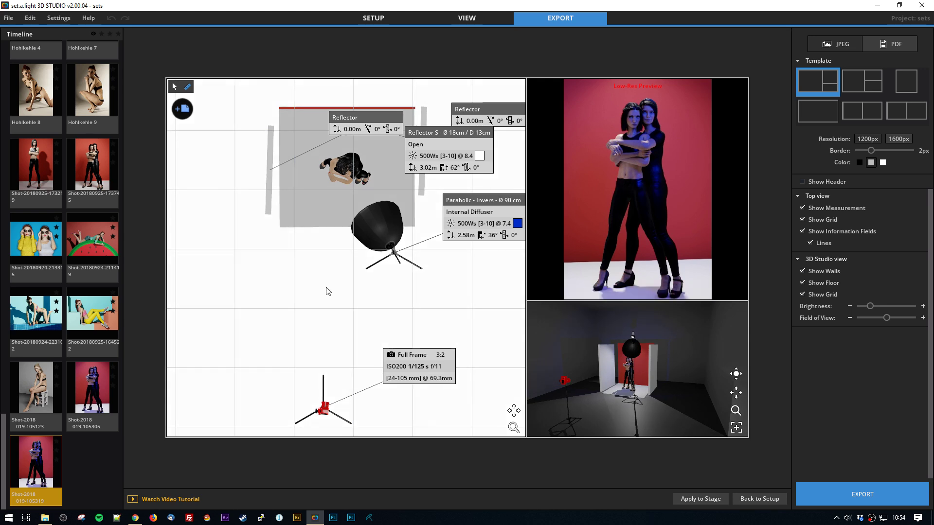
drag(348, 118, 164, 156)
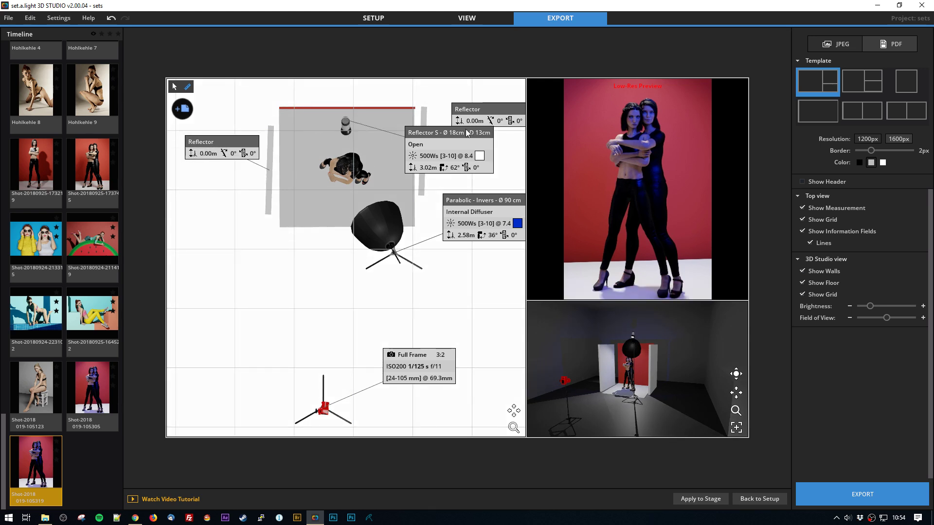
drag(467, 133, 427, 82)
drag(494, 114, 493, 157)
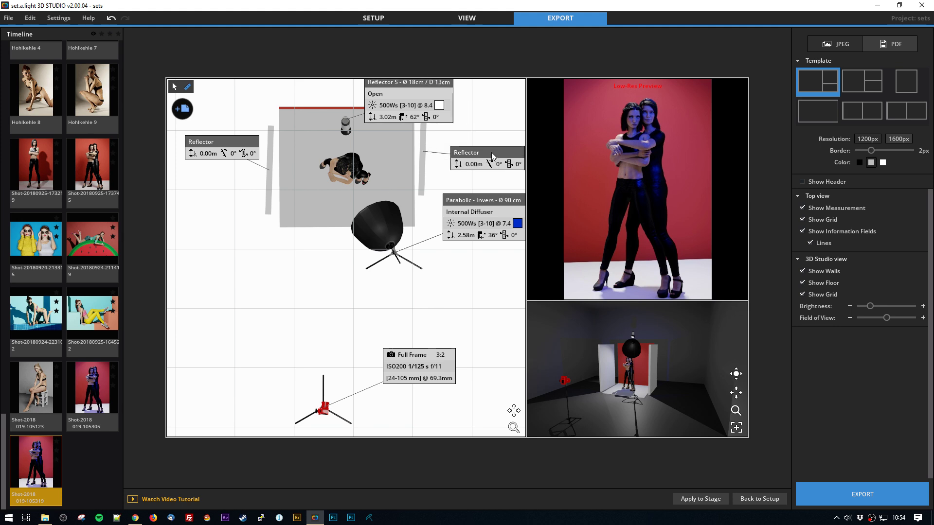
drag(479, 201, 462, 235)
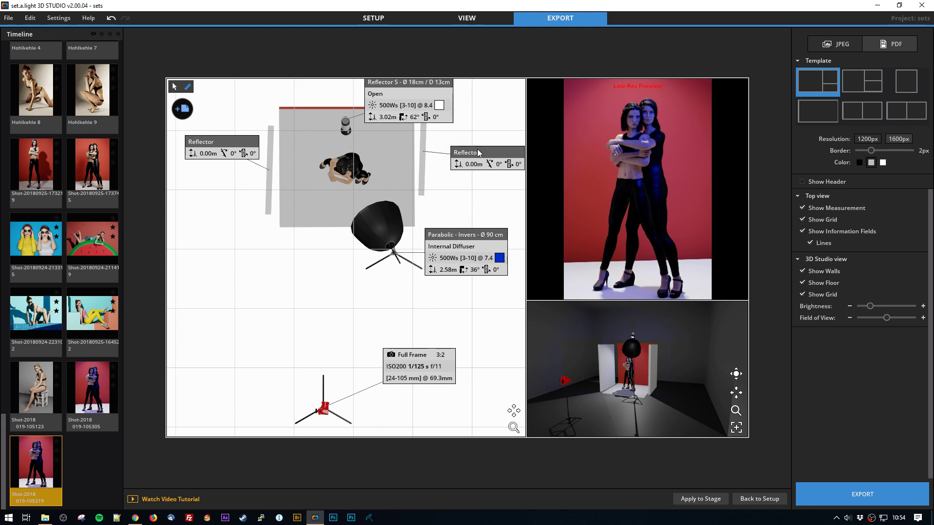
drag(478, 152, 467, 160)
drag(424, 86, 488, 97)
drag(418, 355, 420, 371)
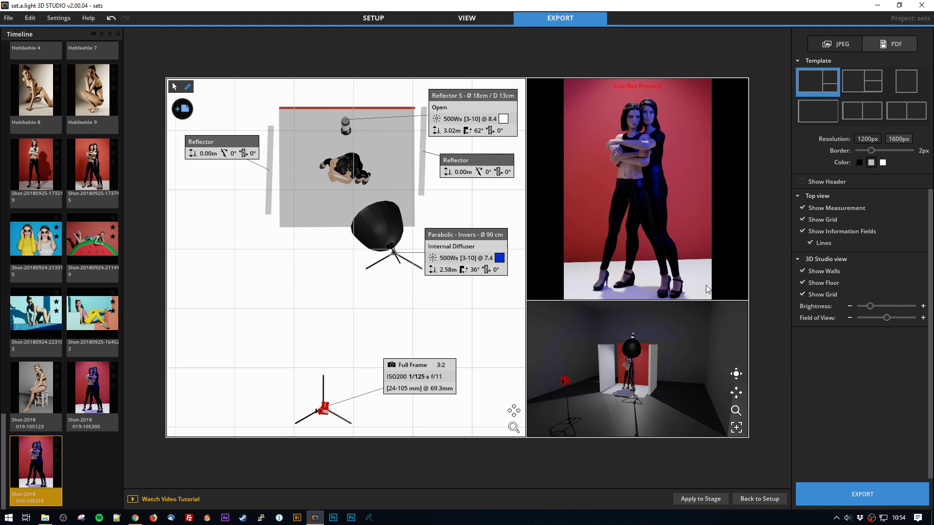
Orbit the export 3D preview to a left-side angle, then return to the setup workspace
mouse_move(655, 151)
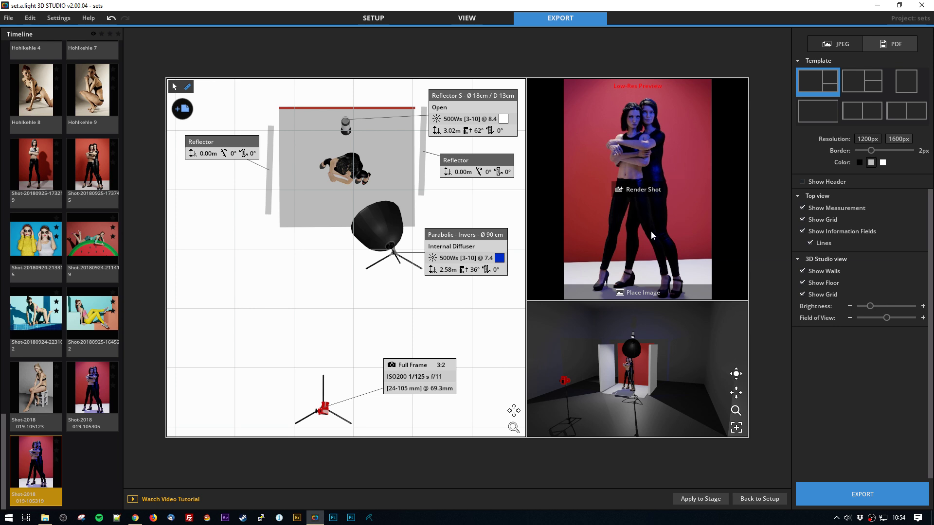
scroll(603, 401, up, 3)
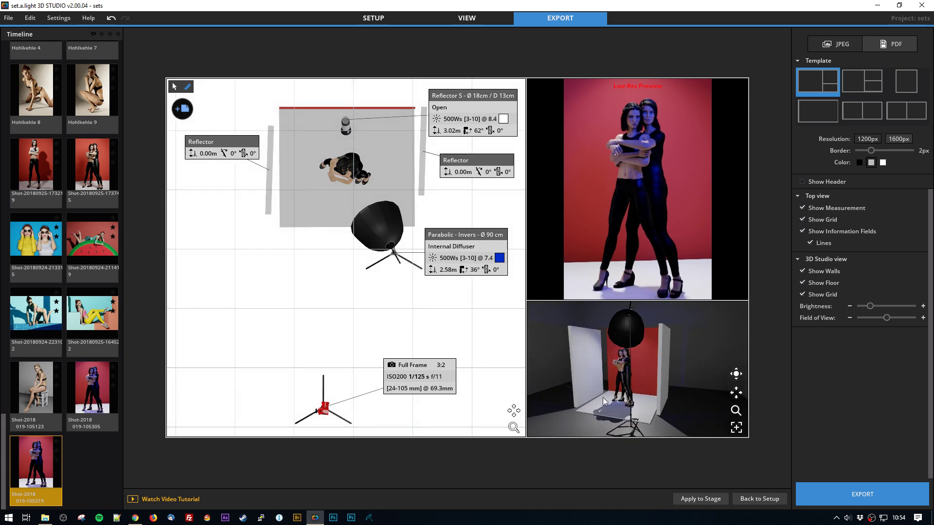
drag(603, 401, 669, 378)
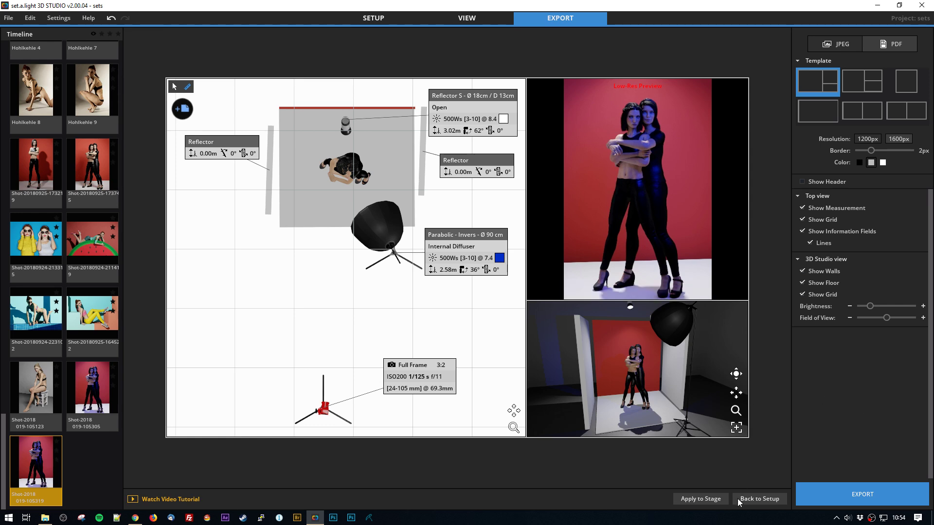
click(384, 18)
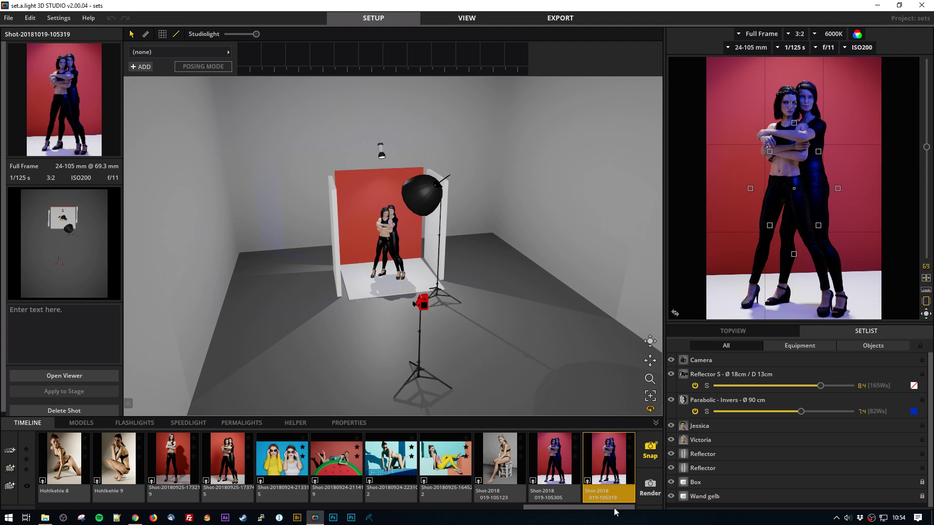
drag(612, 508, 152, 510)
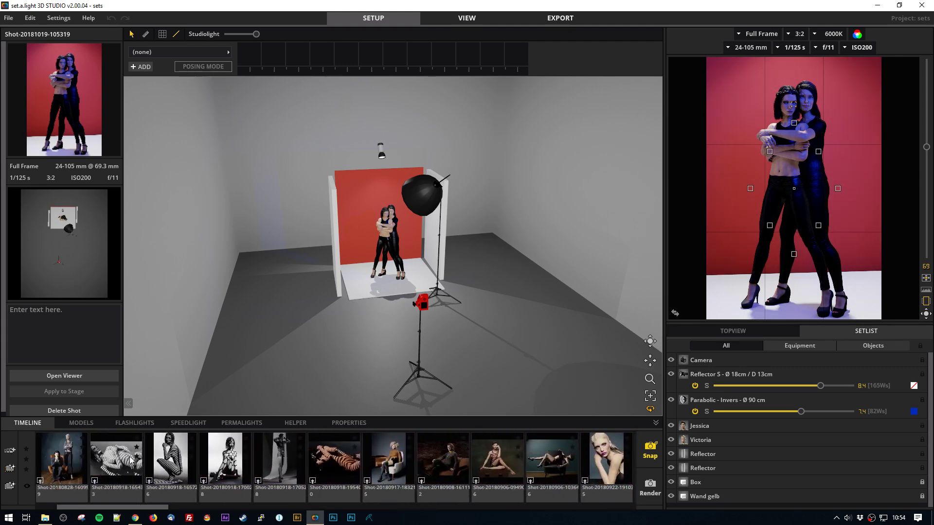
Load the reclining-model shot and set its gobo projector to stripe mask 1 after previewing template 5
double_click(130, 459)
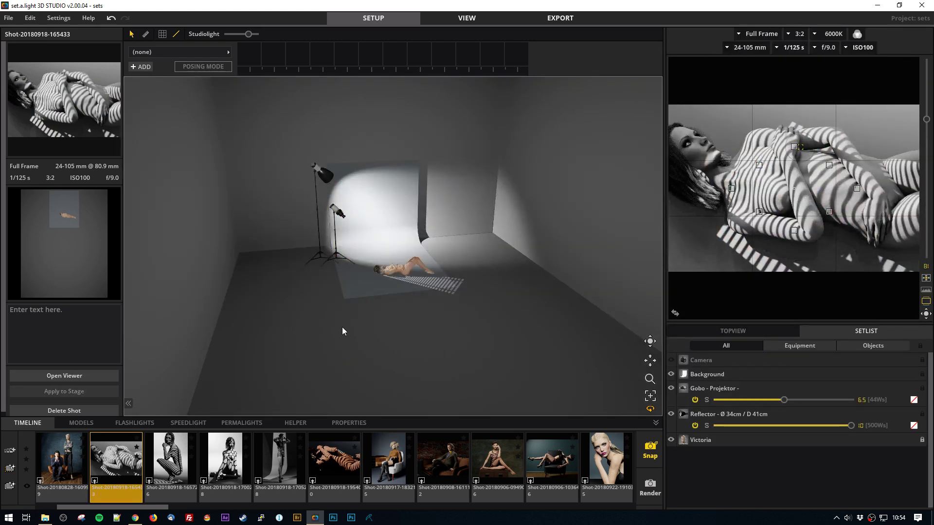
mouse_move(675, 291)
click(338, 260)
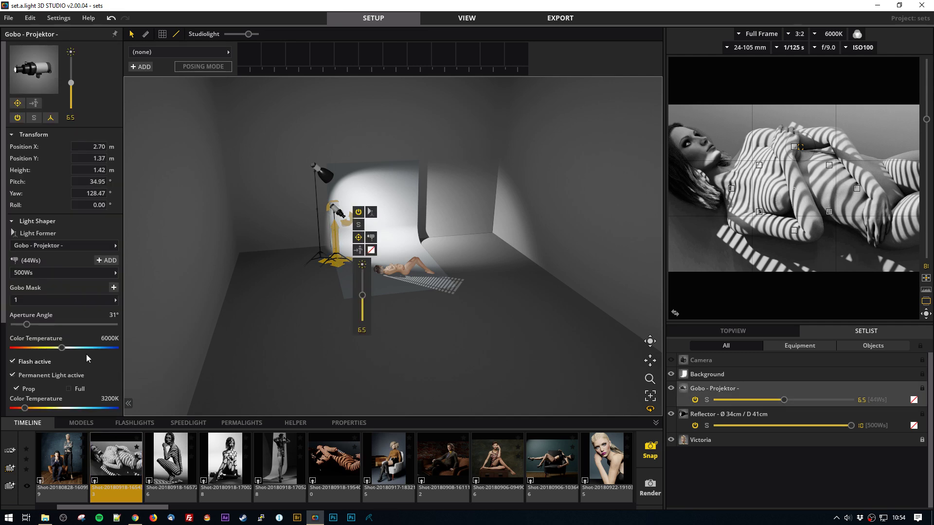
click(58, 298)
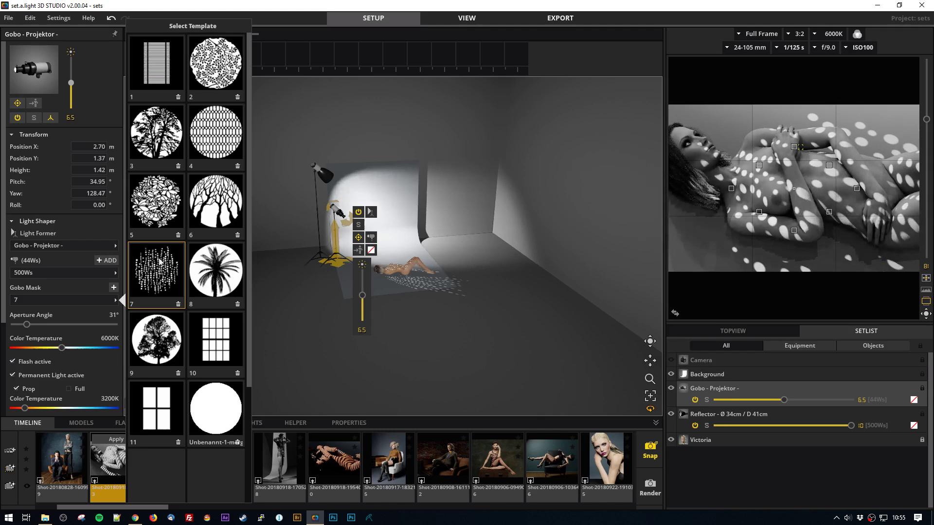
click(155, 217)
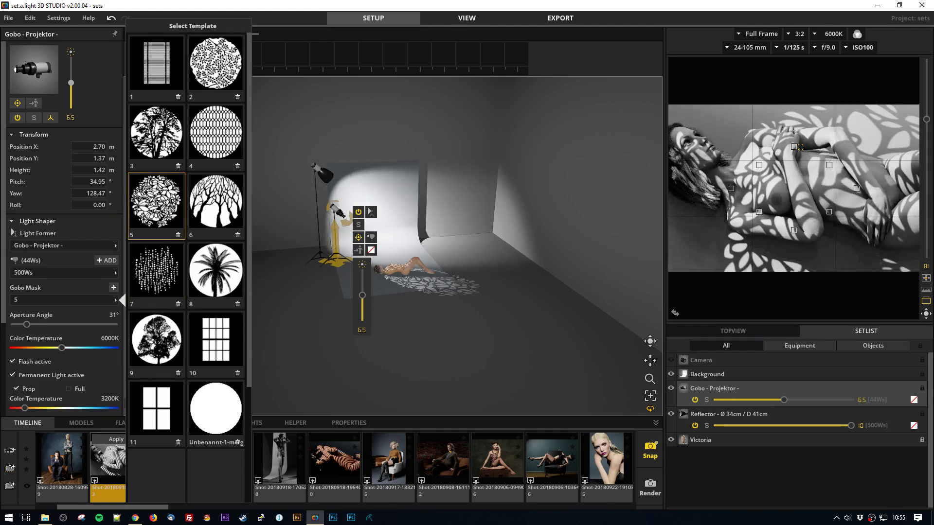
click(160, 61)
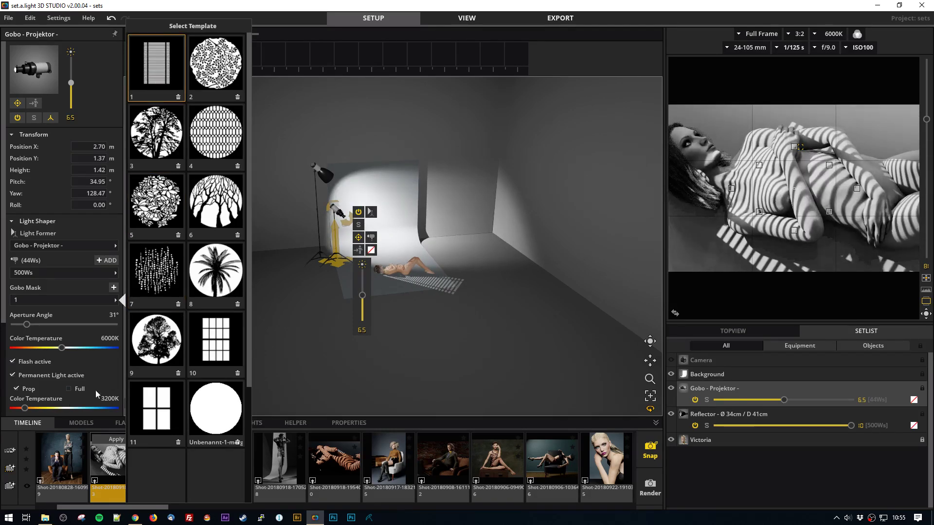
click(74, 343)
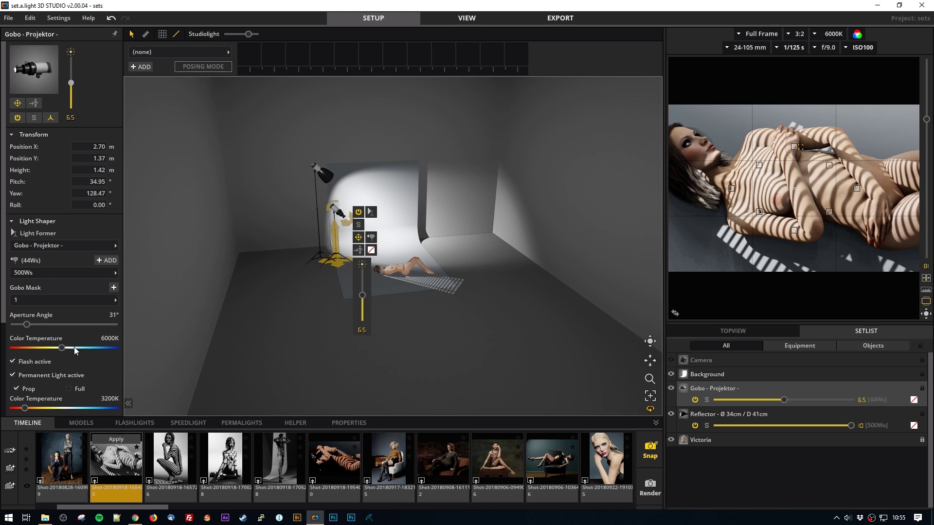
scroll(77, 351, down, 1)
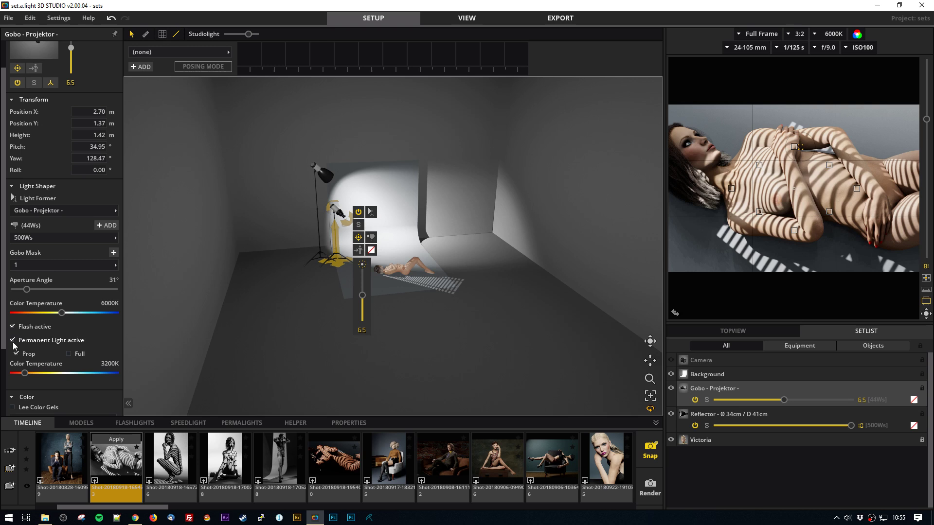
scroll(45, 372, down, 1)
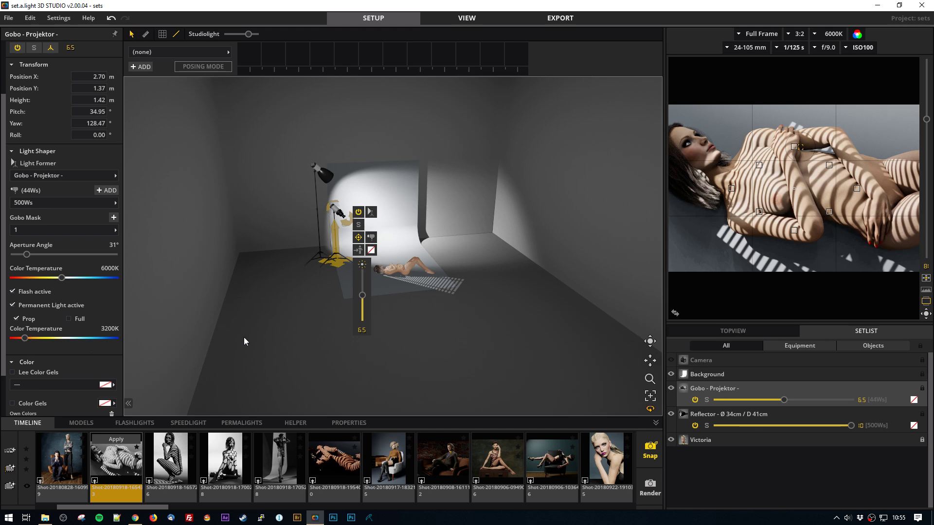
Set the room walls to white EDEDED after trying red FC1C0F, dark grey 1F1F1F and orange FF520A
click(164, 170)
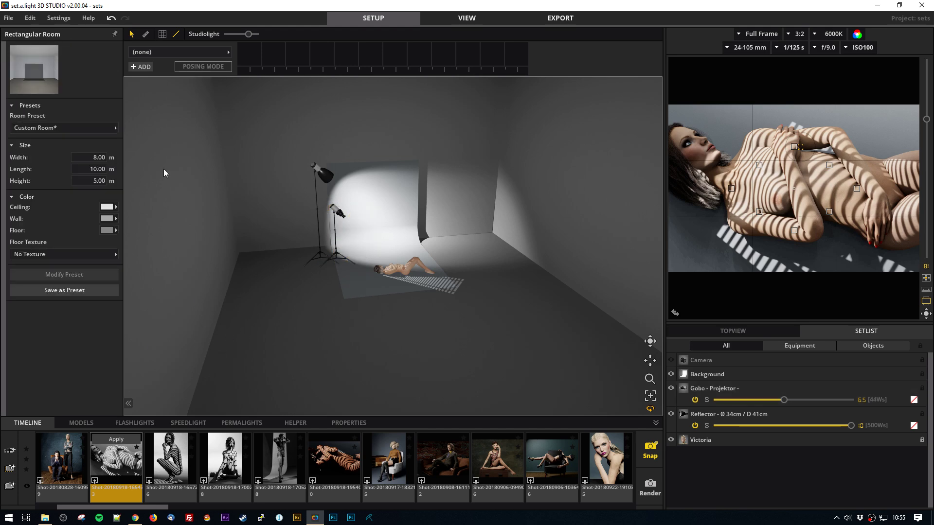
click(107, 219)
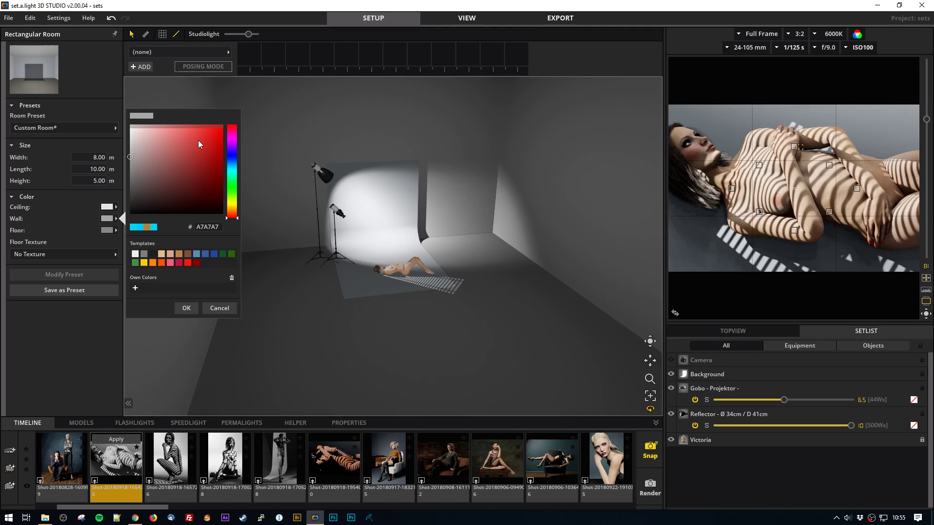
drag(197, 140, 257, 116)
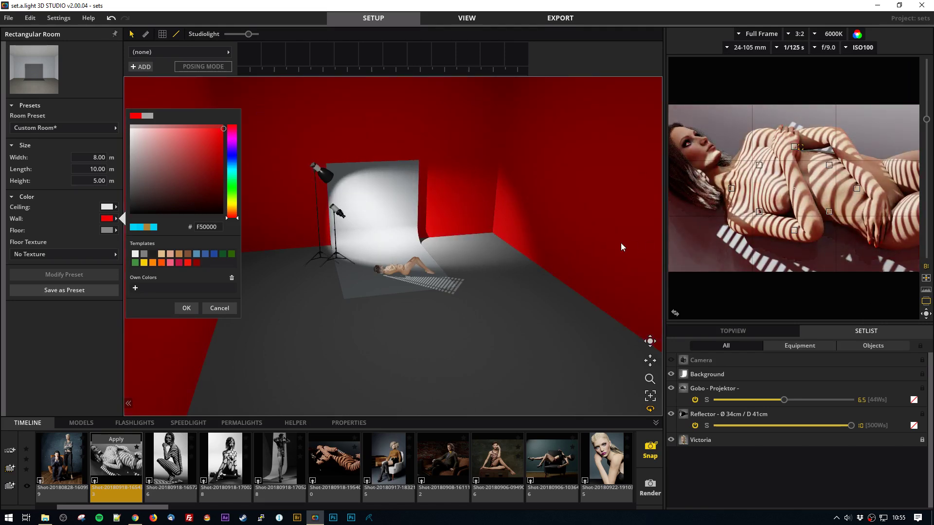
click(136, 255)
click(153, 256)
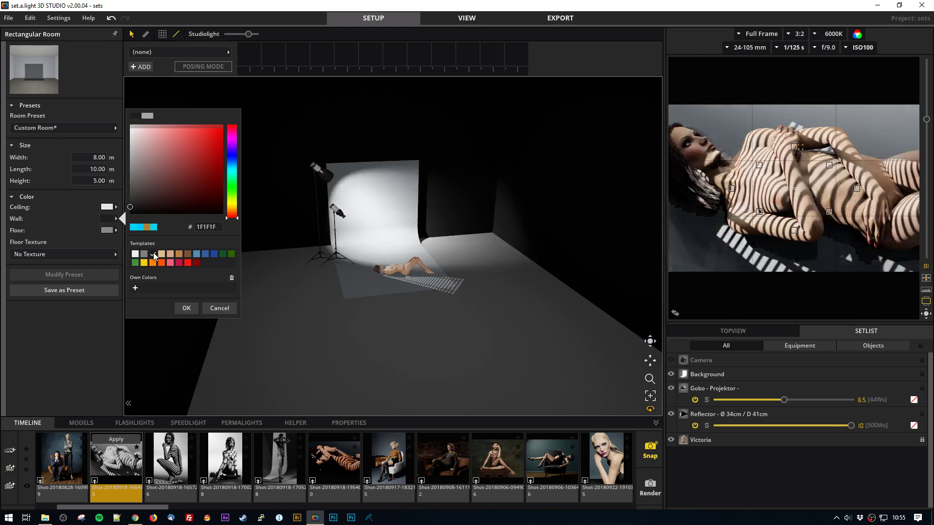
click(136, 255)
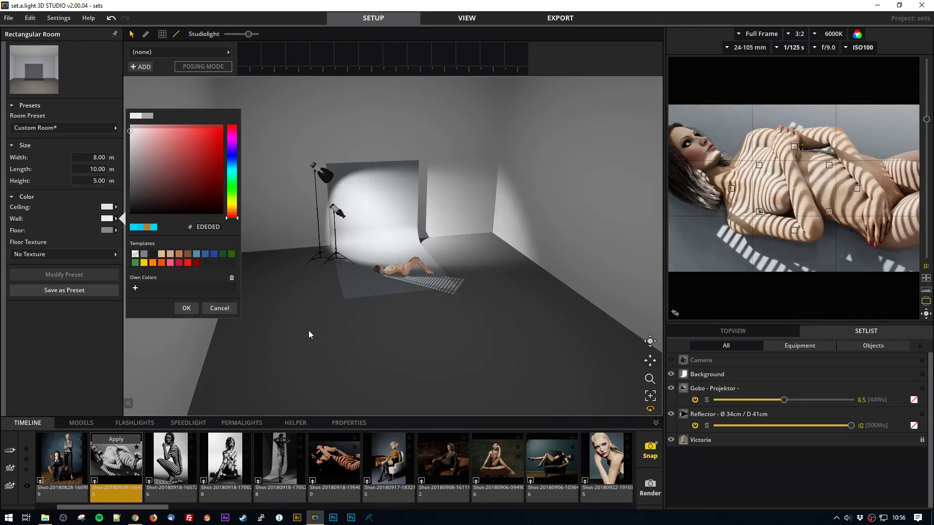
click(188, 263)
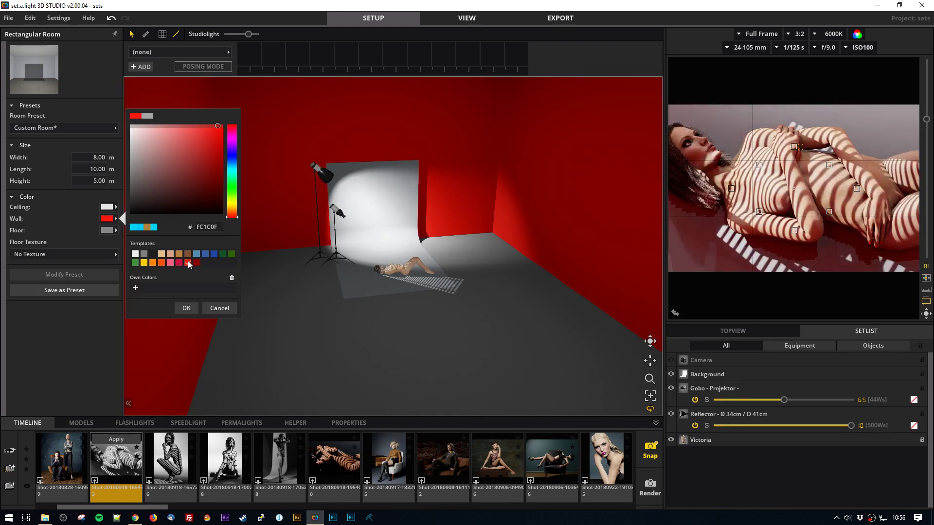
click(162, 263)
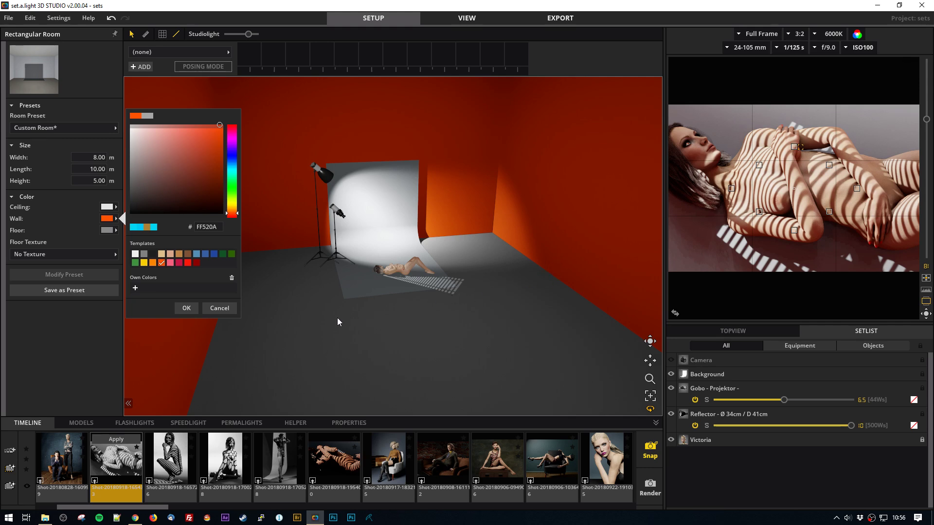
click(135, 254)
click(187, 308)
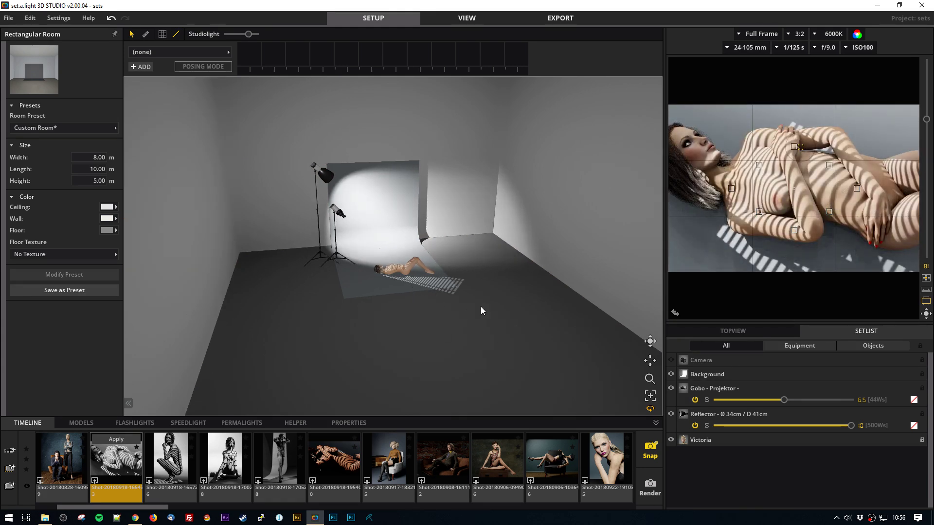
drag(480, 306, 507, 302)
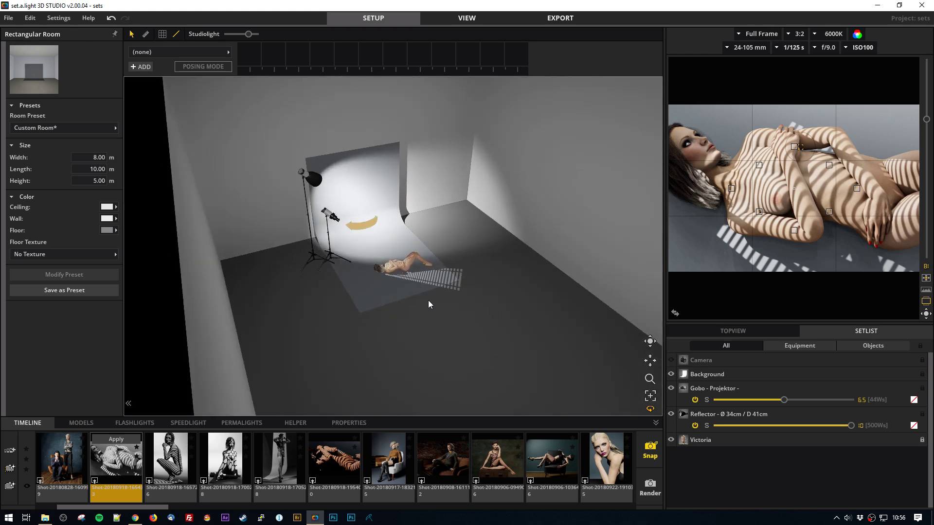
click(672, 360)
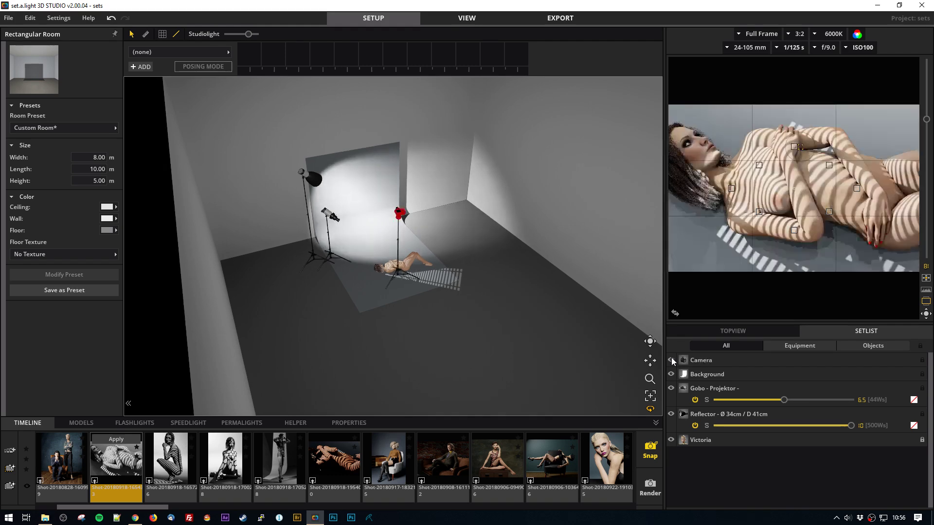
scroll(384, 246, up, 2)
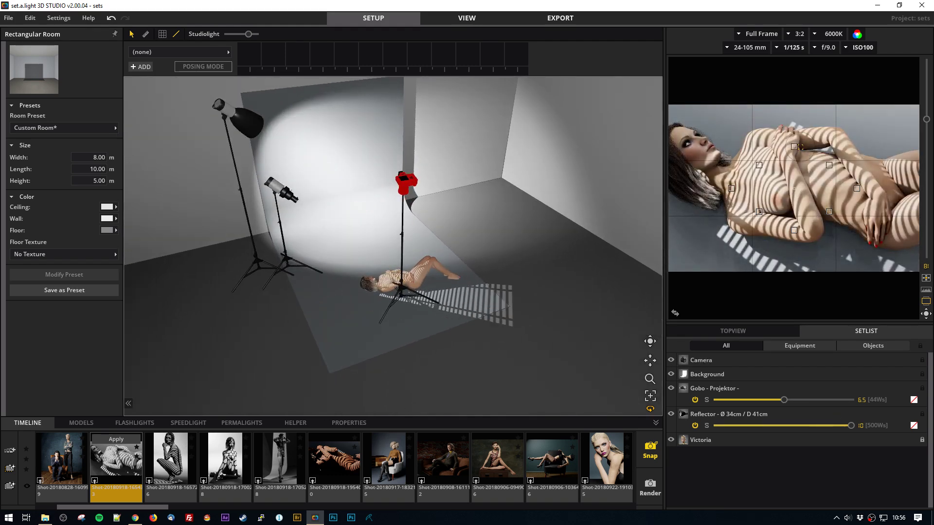
click(672, 360)
click(672, 376)
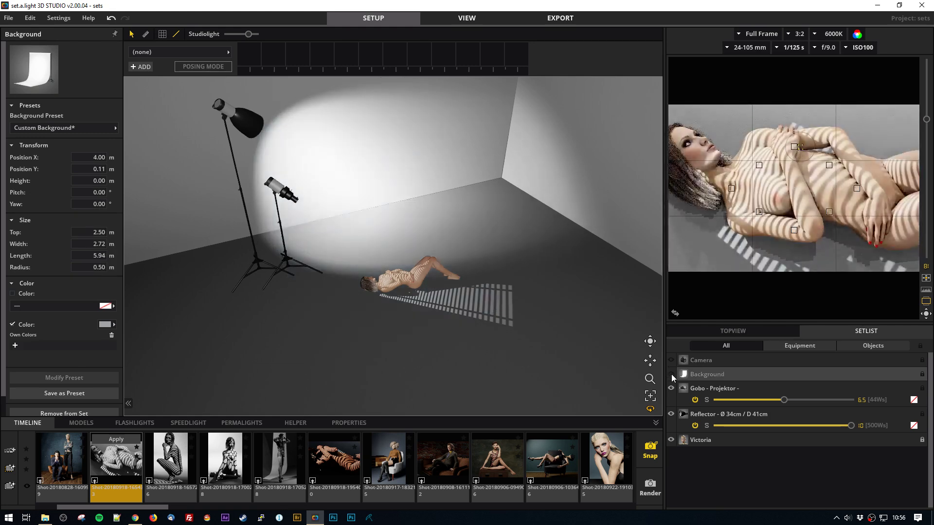
click(672, 375)
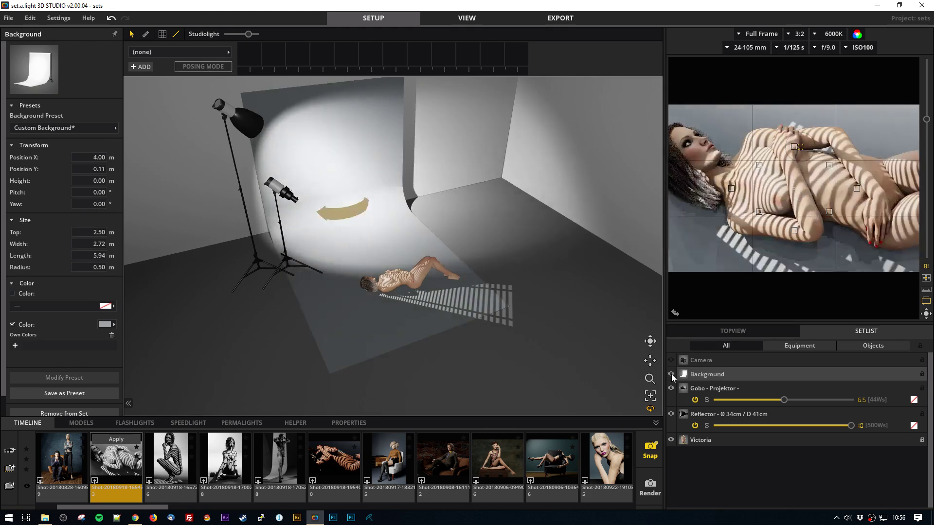
drag(522, 262, 576, 299)
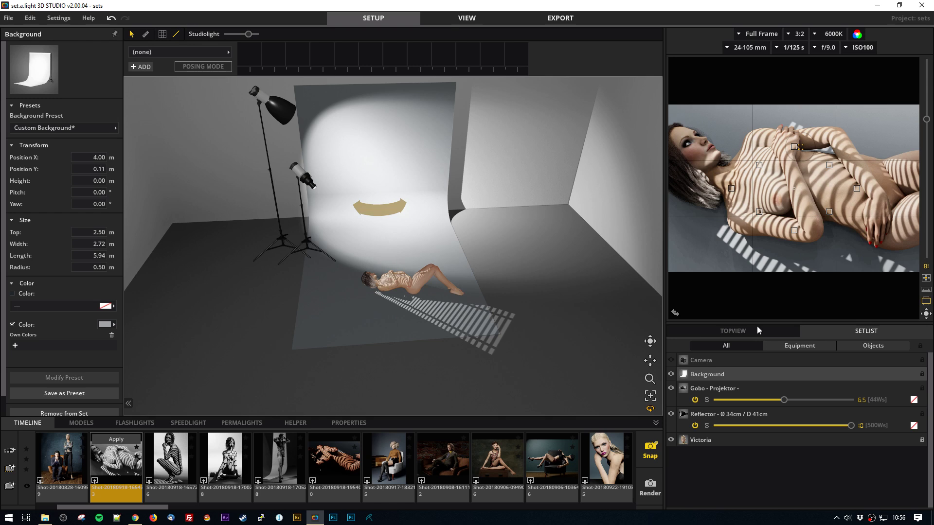
drag(156, 509, 272, 520)
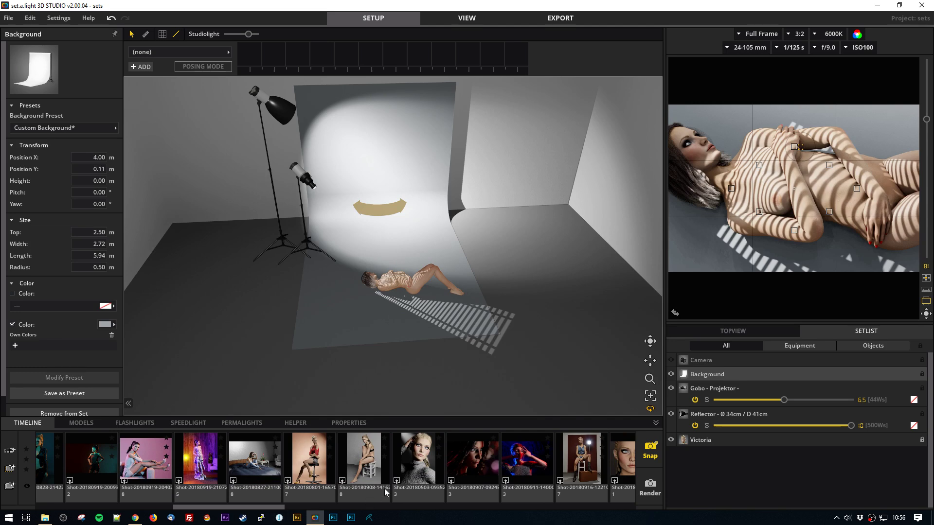
double_click(343, 481)
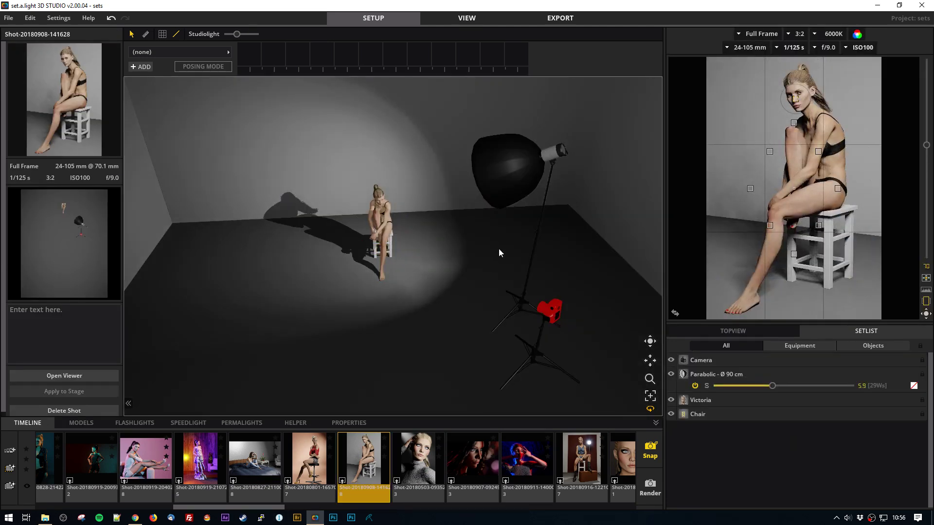
scroll(390, 258, up, 3)
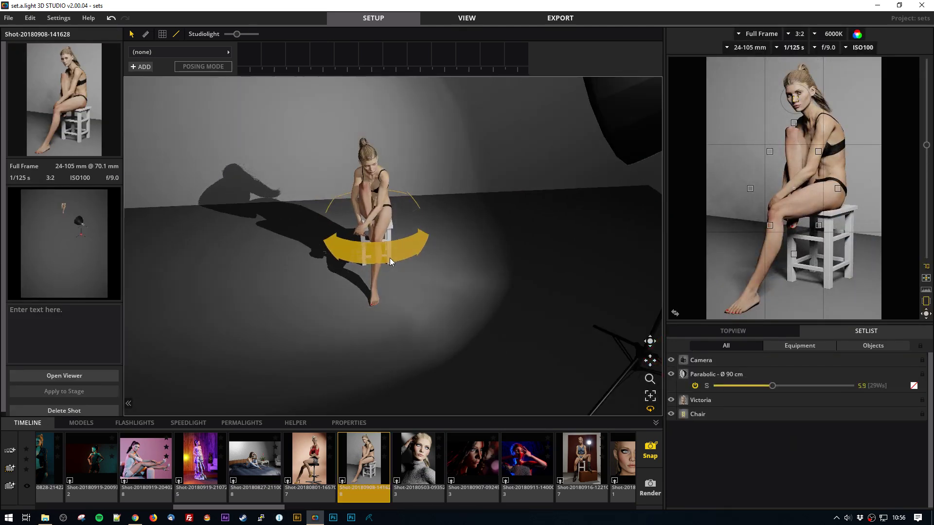
drag(357, 292, 406, 289)
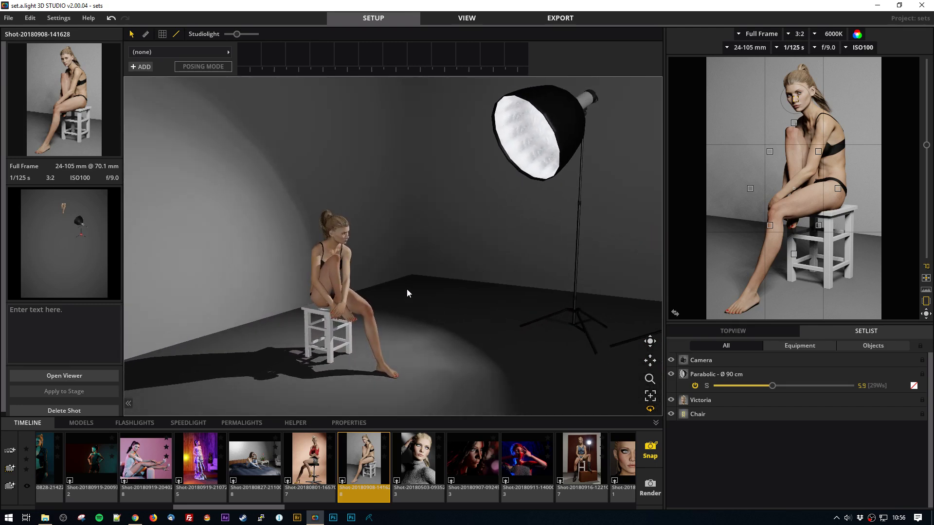
click(335, 255)
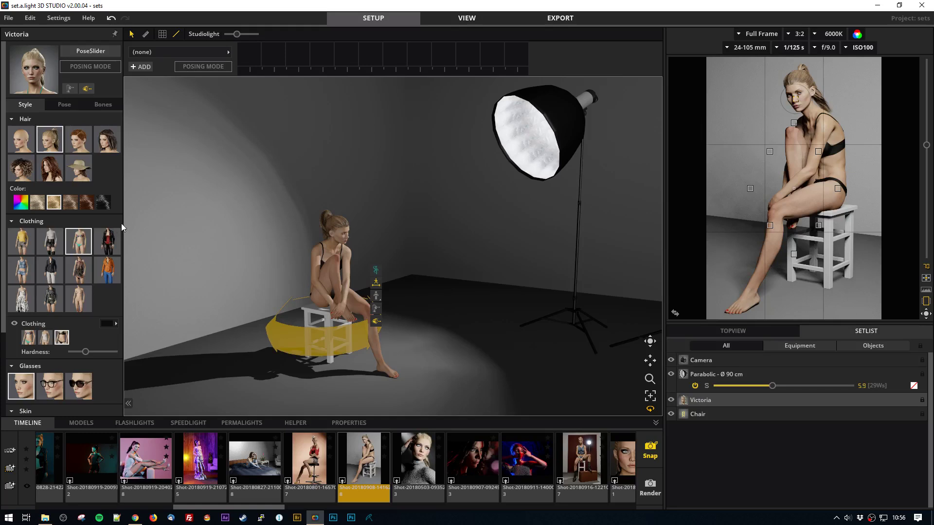
scroll(387, 333, down, 5)
drag(386, 331, 322, 395)
Add a second Victoria to the studio and dress her in a red long dress
click(79, 422)
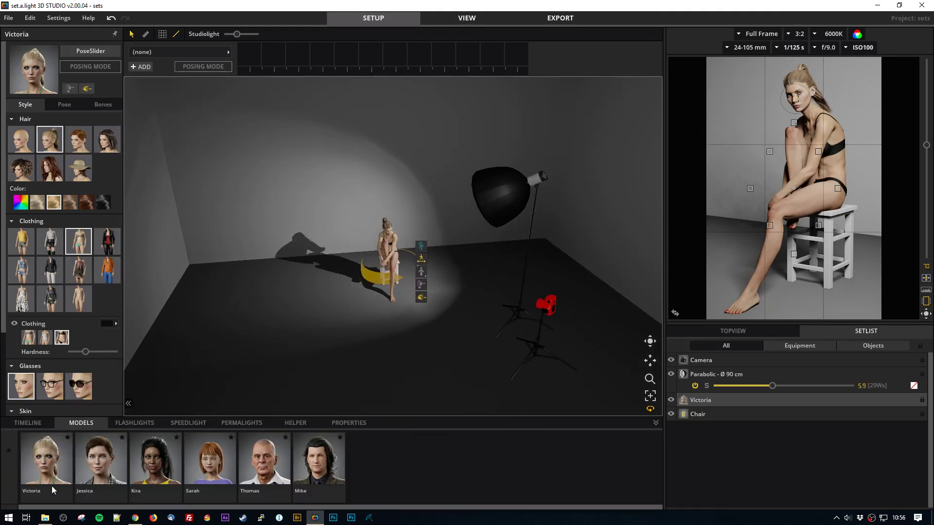
drag(39, 458, 325, 305)
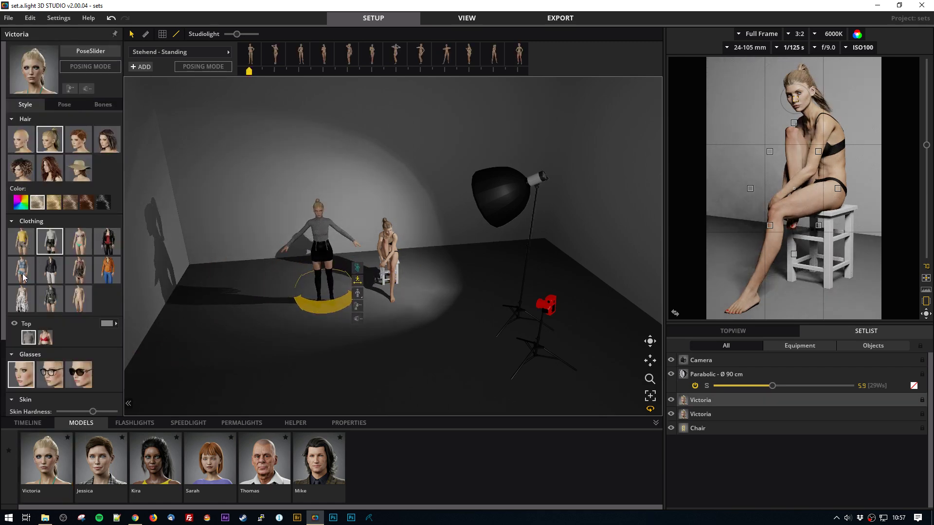
click(47, 273)
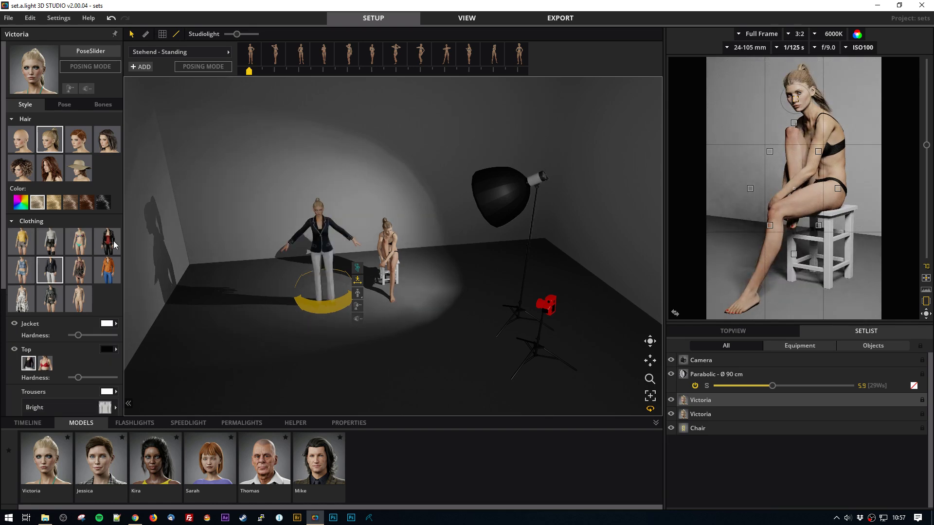
click(22, 301)
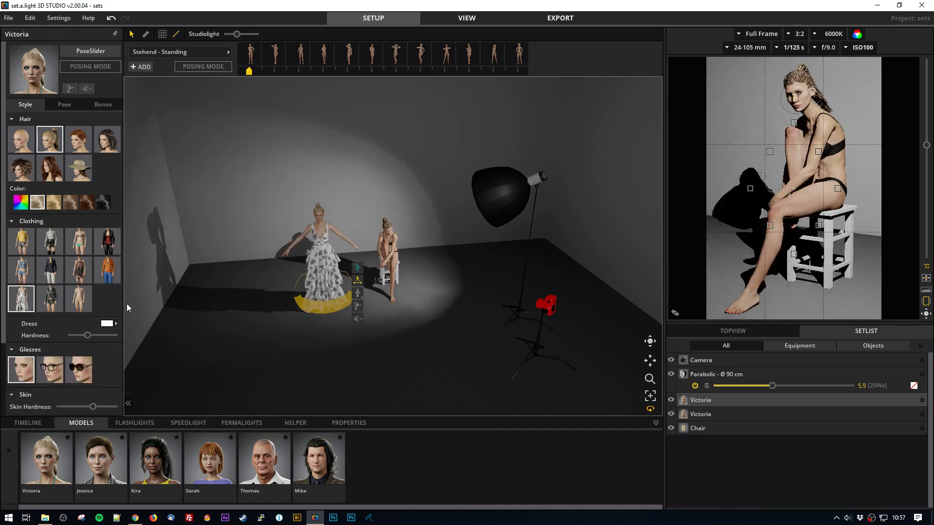
click(108, 324)
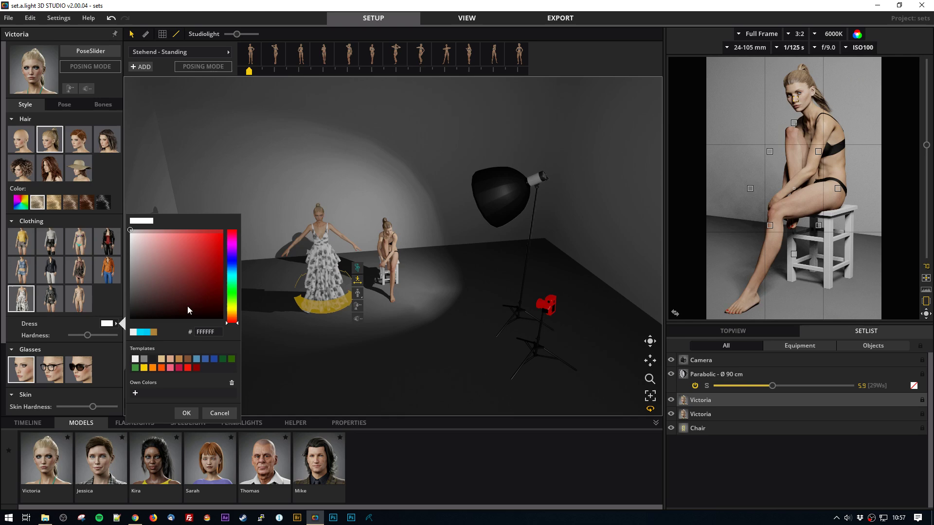
click(188, 368)
click(186, 413)
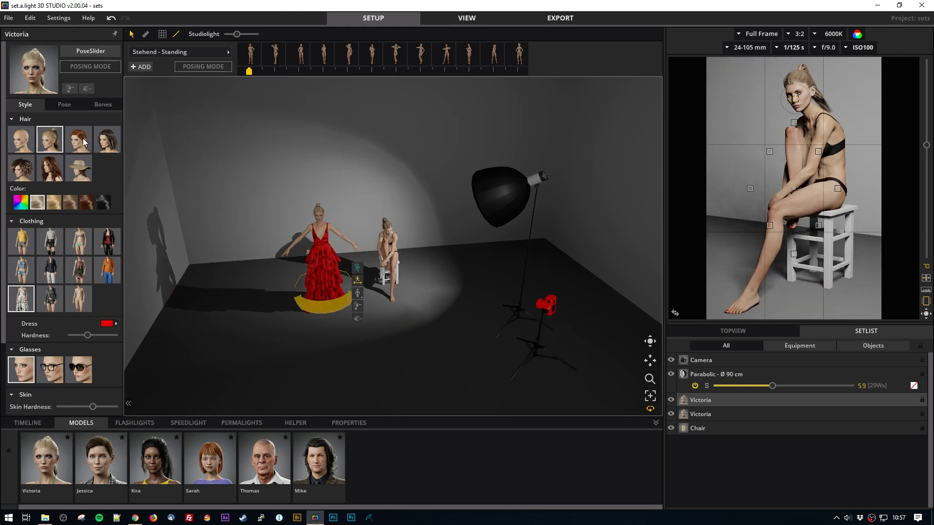
Give the new model a darker hairstyle in bright cyan-blue 01C2EF
click(102, 143)
scroll(317, 216, up, 5)
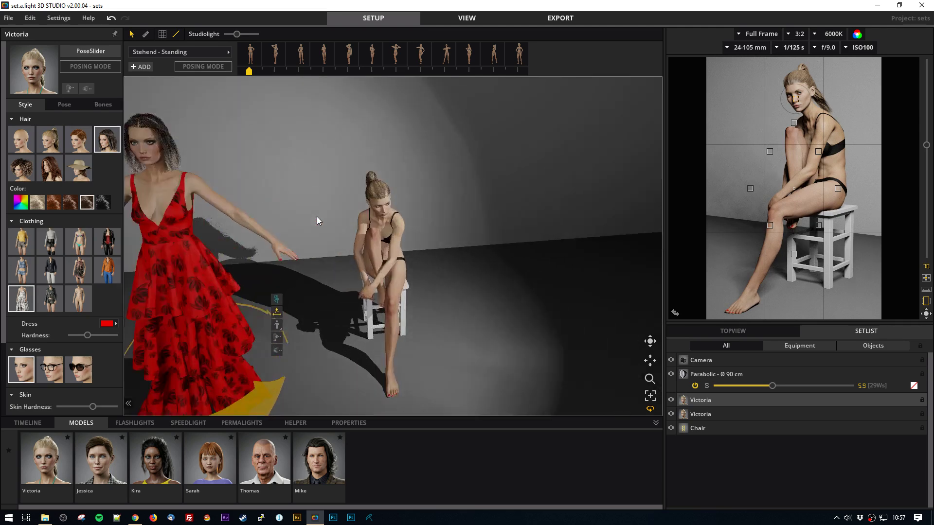
right_drag(207, 178, 273, 188)
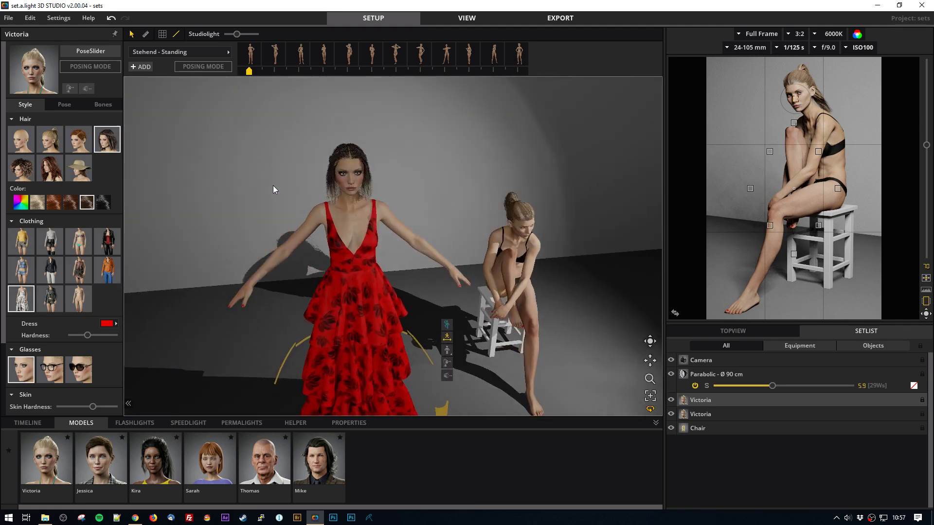
click(20, 202)
click(142, 147)
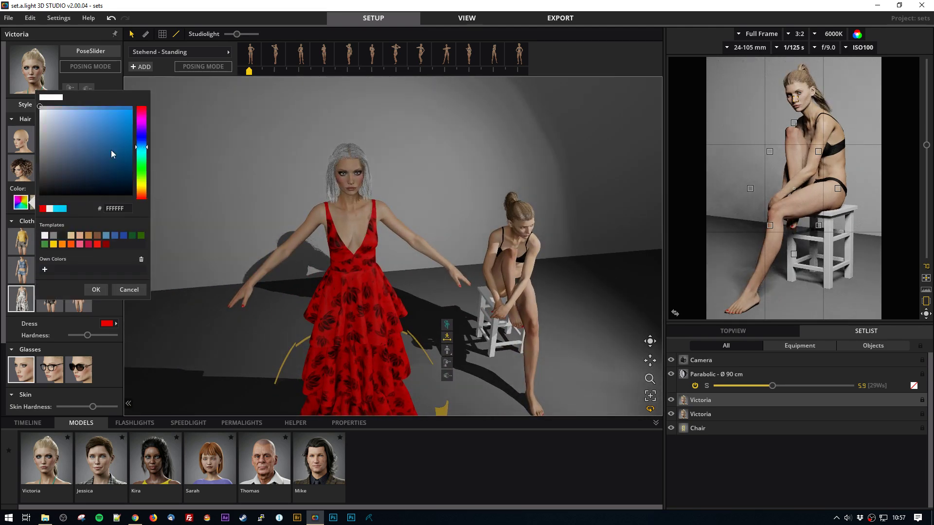
click(132, 116)
click(141, 149)
click(132, 112)
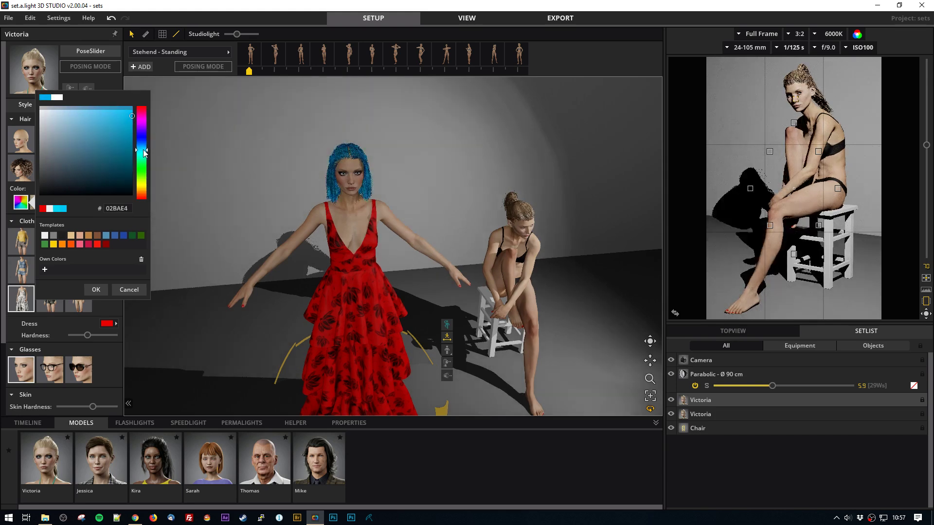
click(96, 290)
scroll(304, 243, down, 5)
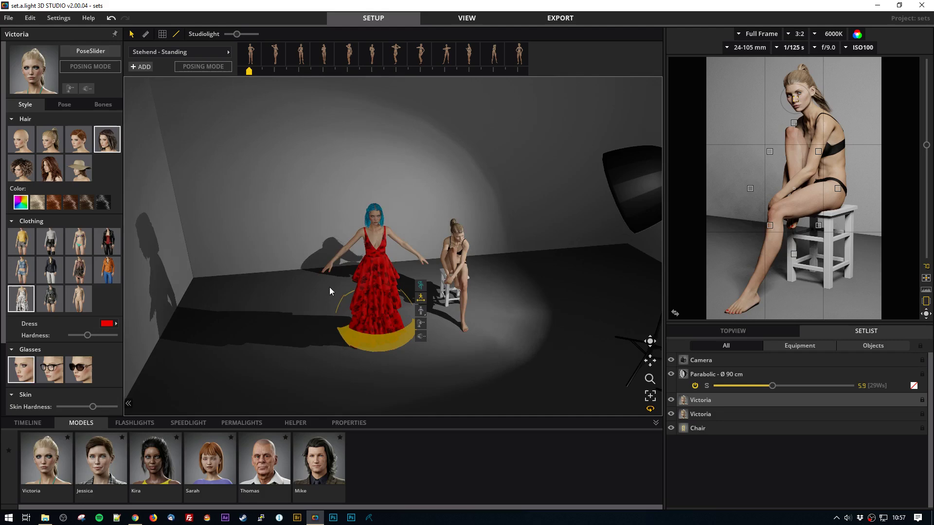
scroll(369, 261, up, 3)
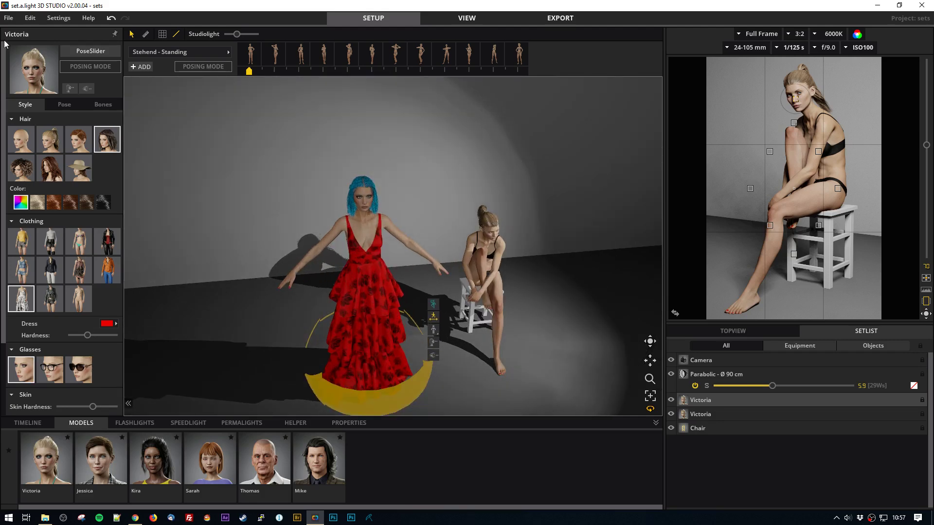
Try several Standing preset poses on the red-dress model, ending on a hands-on-hips pose
click(64, 105)
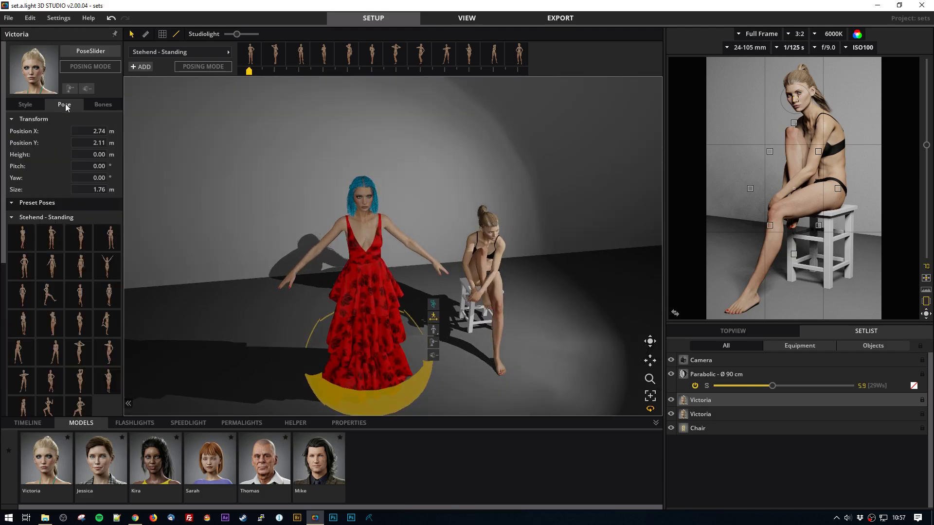
click(20, 246)
click(58, 235)
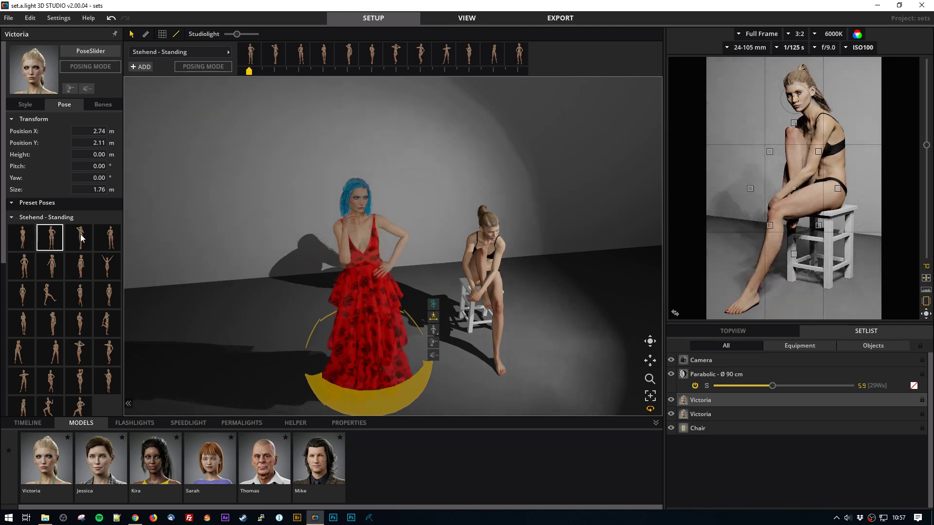
click(80, 237)
click(104, 238)
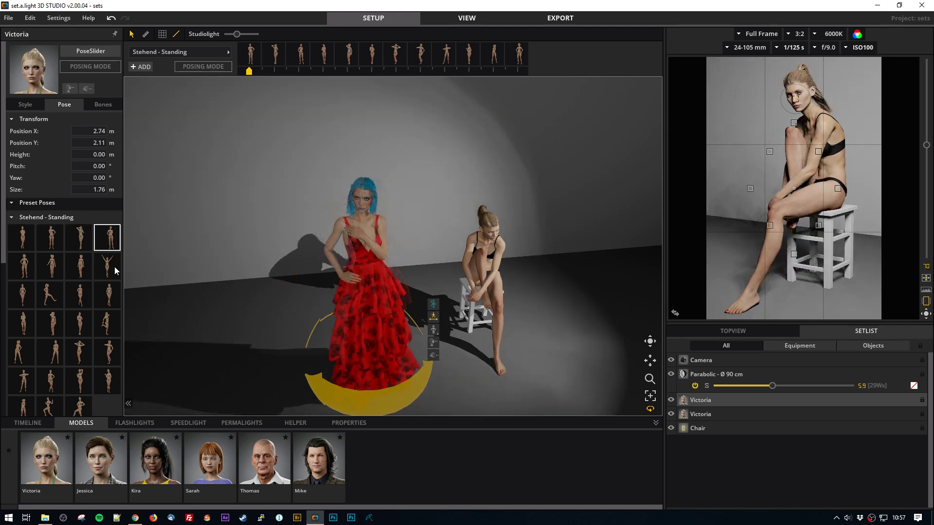
click(82, 263)
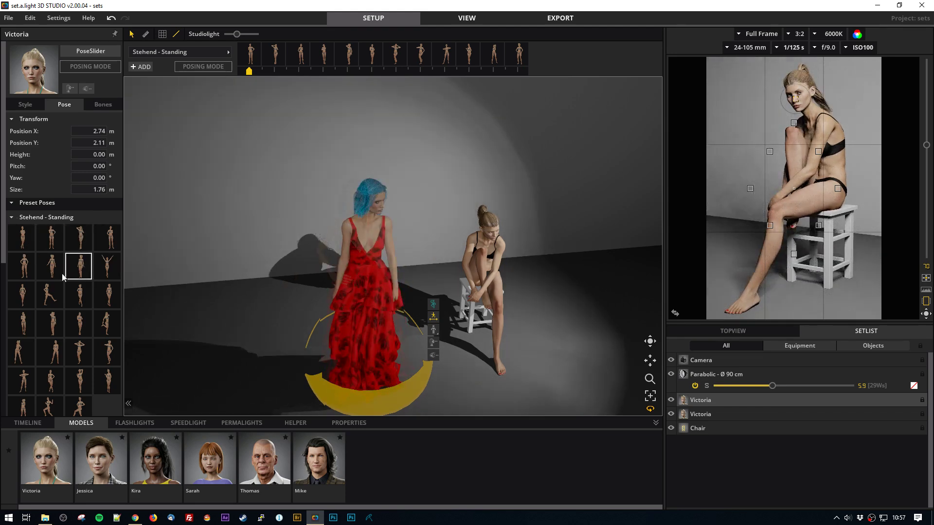
click(84, 293)
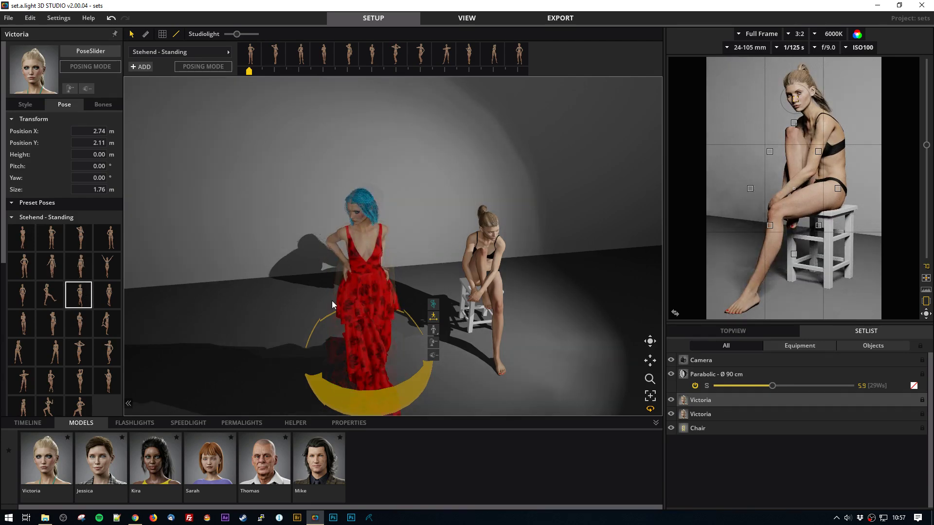
Delete the blue-haired model from the scene and select the seated Victoria
right_drag(332, 300, 360, 287)
scroll(322, 180, up, 3)
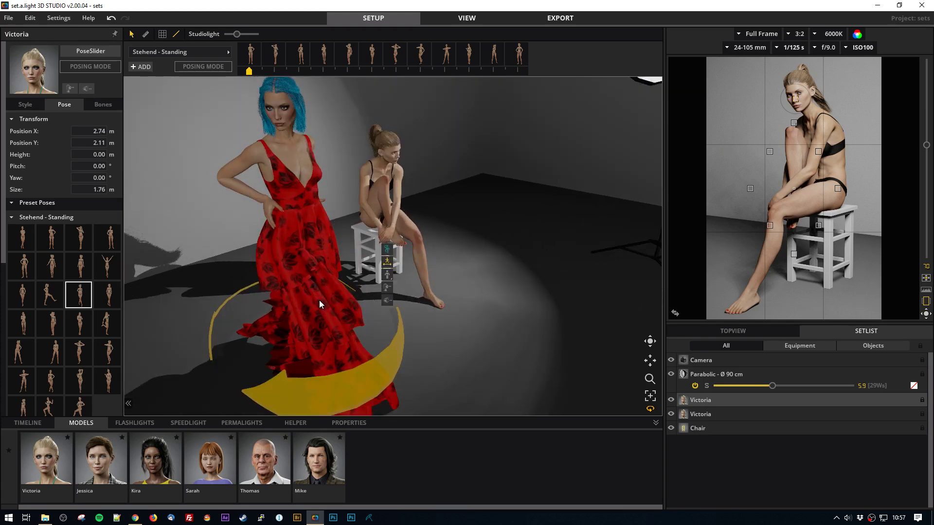
key(Delete)
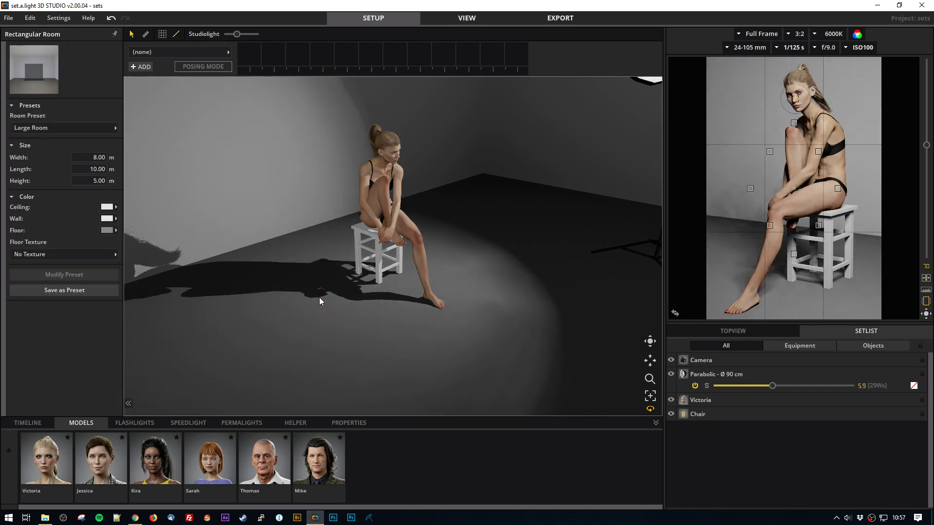
scroll(452, 194, up, 3)
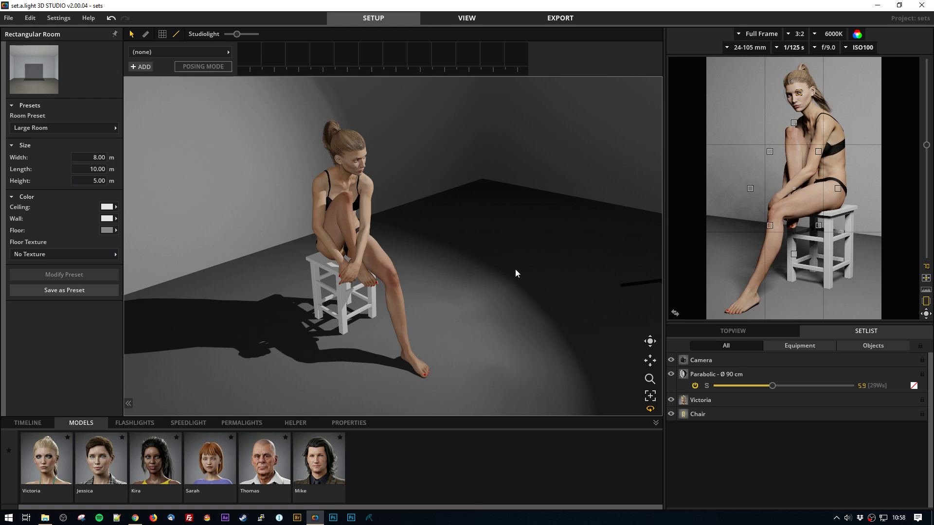
mouse_move(340, 313)
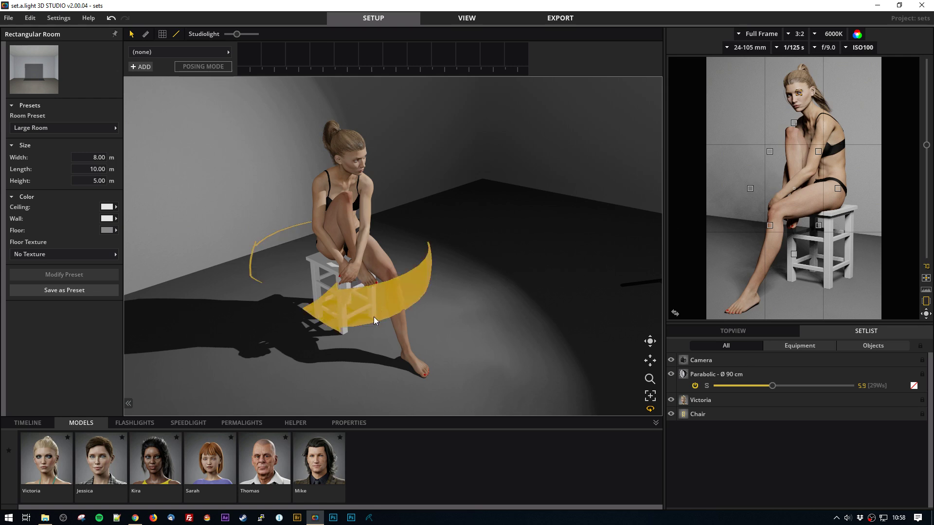
scroll(398, 287, down, 3)
scroll(389, 293, up, 3)
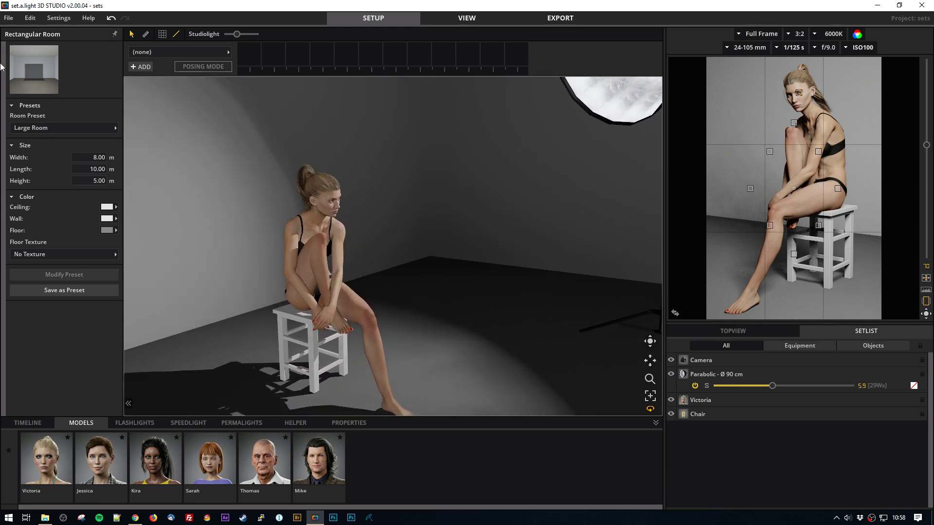
click(314, 247)
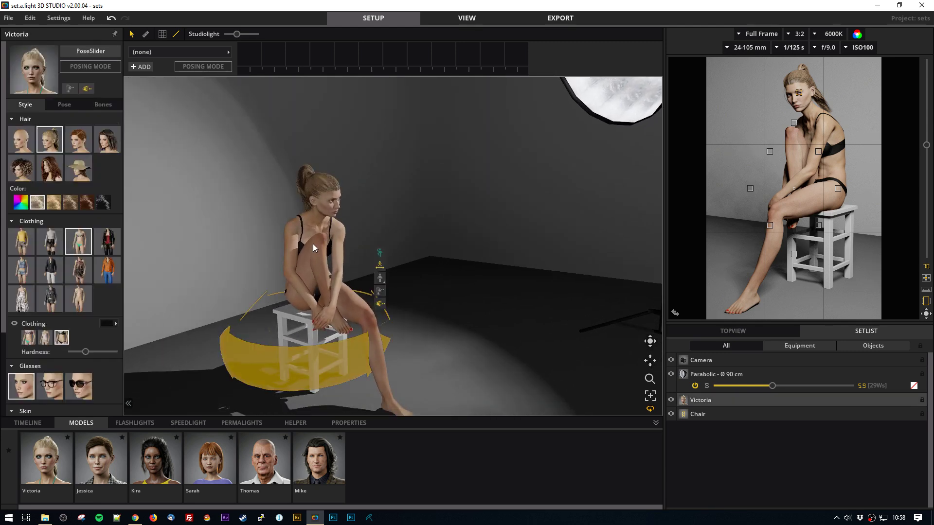
In posing mode, lower Victoria's foot to the floor, tuck the other back, and rest her hand on her knee
click(78, 68)
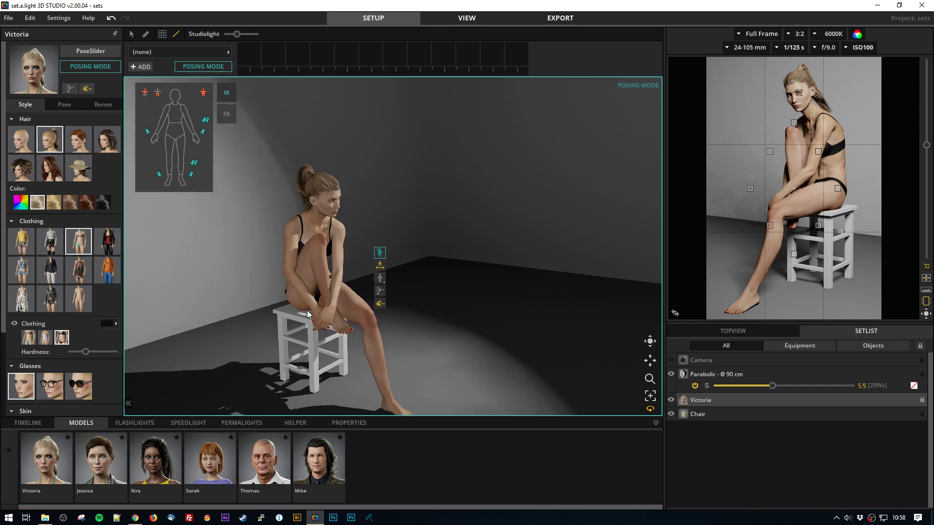
drag(345, 333, 346, 383)
scroll(467, 368, up, 5)
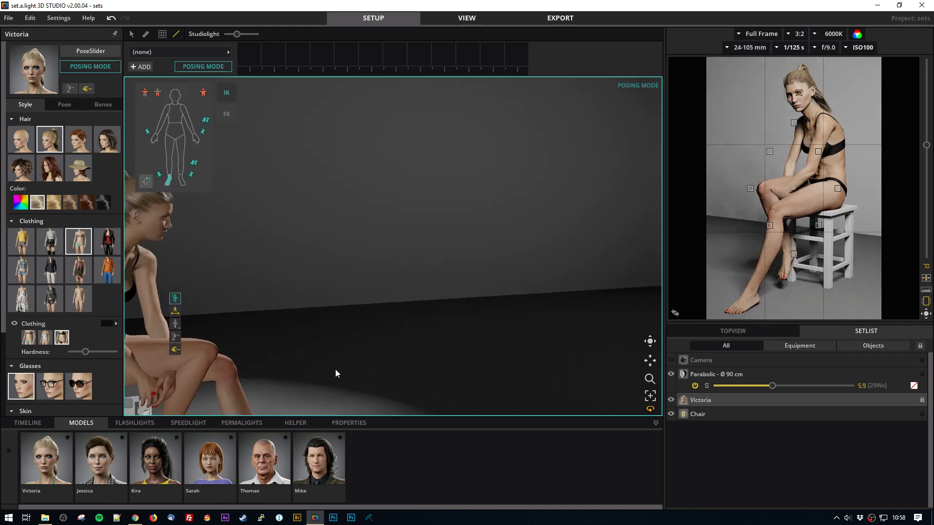
scroll(431, 285, down, 3)
drag(406, 290, 372, 285)
right_drag(468, 306, 450, 160)
drag(428, 177, 454, 168)
right_drag(471, 168, 436, 171)
drag(436, 171, 469, 195)
Refine the crossed-leg pose by shifting the foot, knee and hand, checking from several angles
right_drag(475, 203, 429, 327)
scroll(417, 319, down, 3)
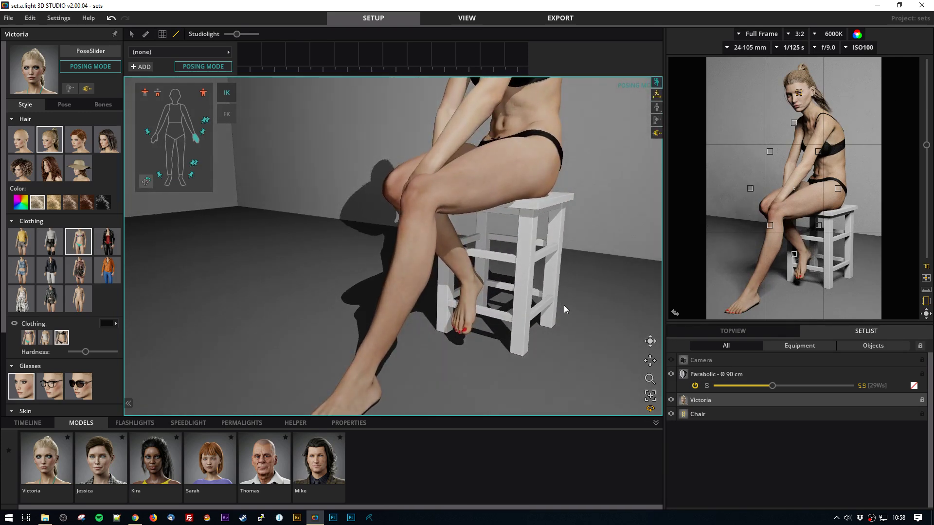
scroll(564, 304, down, 5)
scroll(446, 250, up, 1)
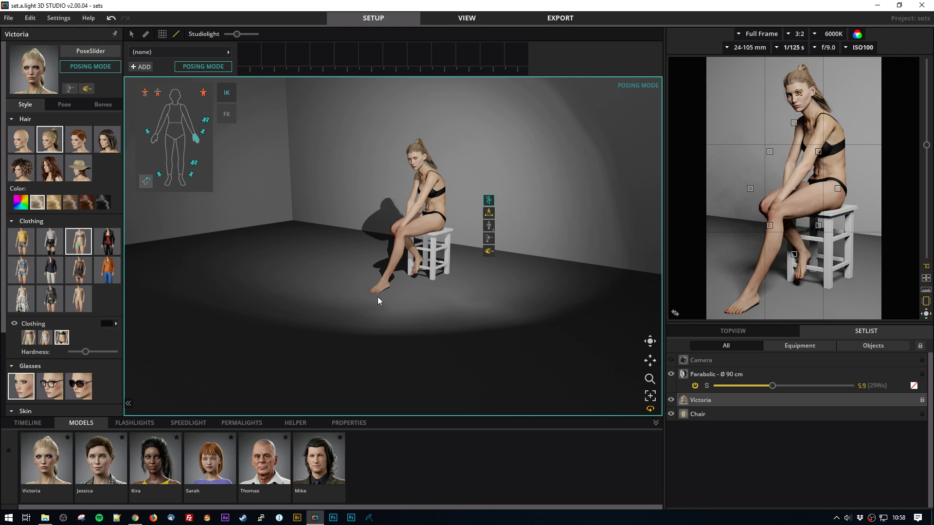
mouse_move(379, 289)
mouse_down()
mouse_move(409, 276)
mouse_move(413, 283)
mouse_move(378, 291)
mouse_up()
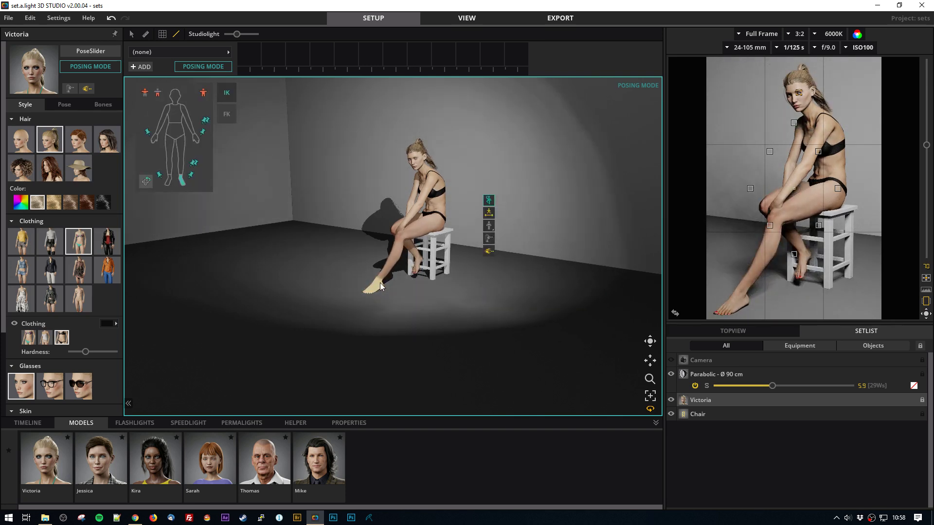
drag(381, 299, 479, 305)
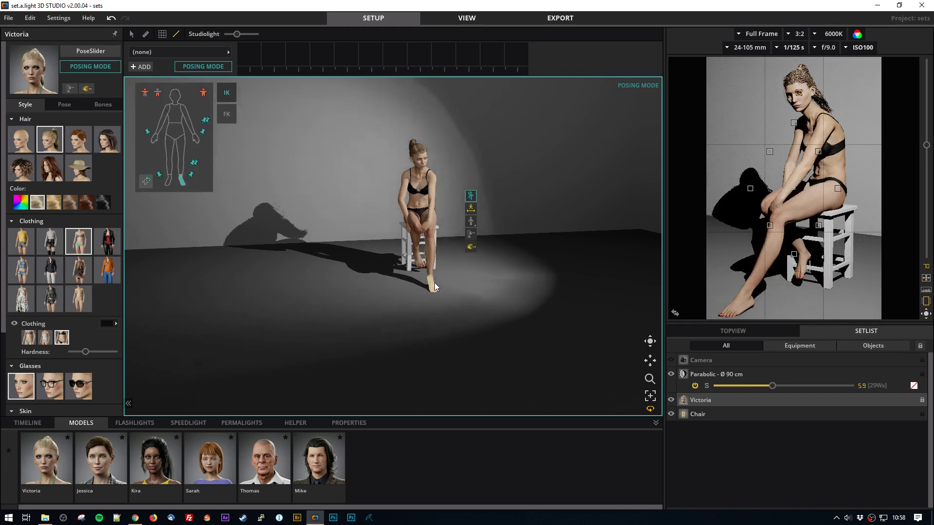
drag(431, 226, 451, 228)
drag(534, 281, 509, 299)
mouse_move(428, 234)
mouse_down()
mouse_move(439, 235)
mouse_move(432, 239)
mouse_up()
drag(527, 294, 474, 277)
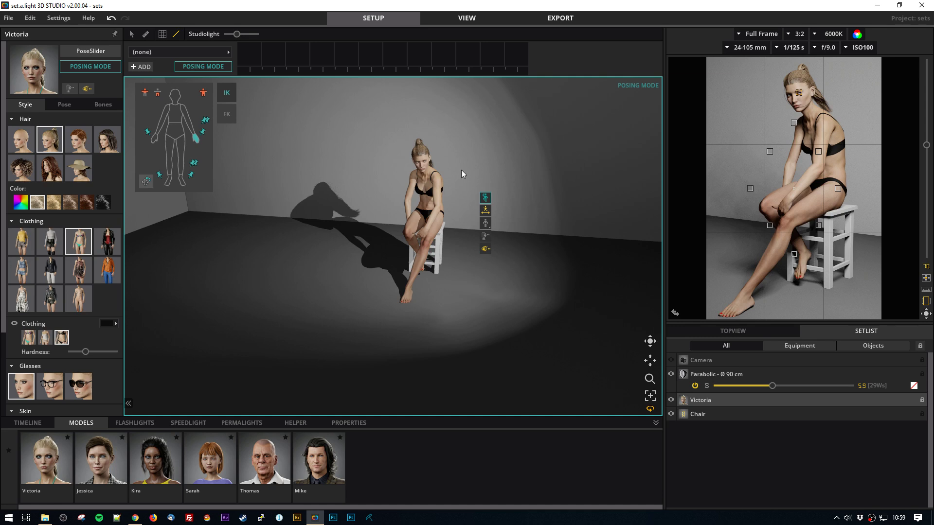
scroll(422, 260, down, 3)
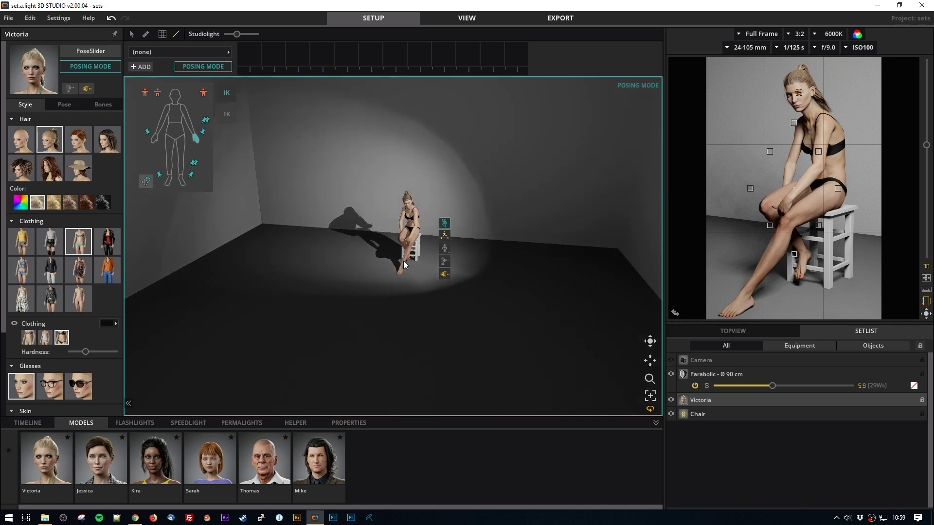
drag(404, 261, 312, 204)
Swap the parabolic's shaper for Reflector S Ø 18cm / D 13cm with Grid No. 2 | 20° at power 8.9
click(81, 68)
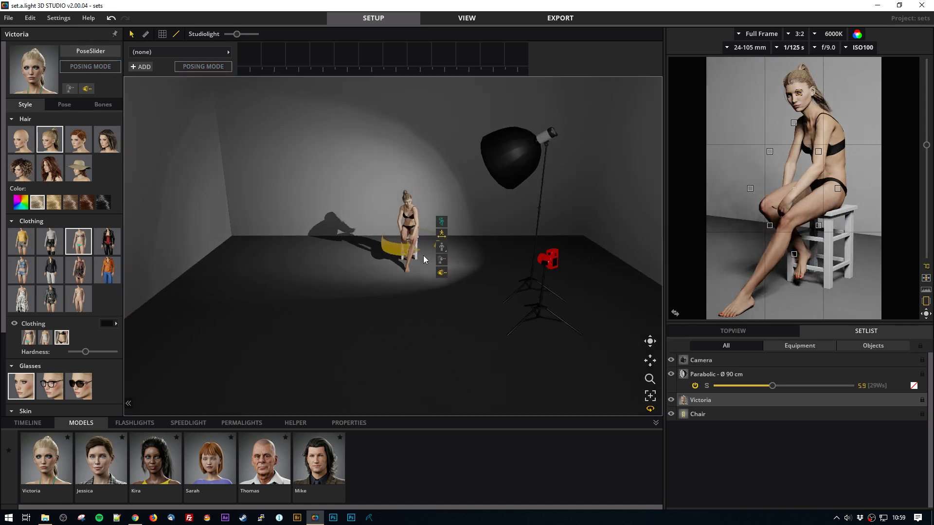
click(523, 168)
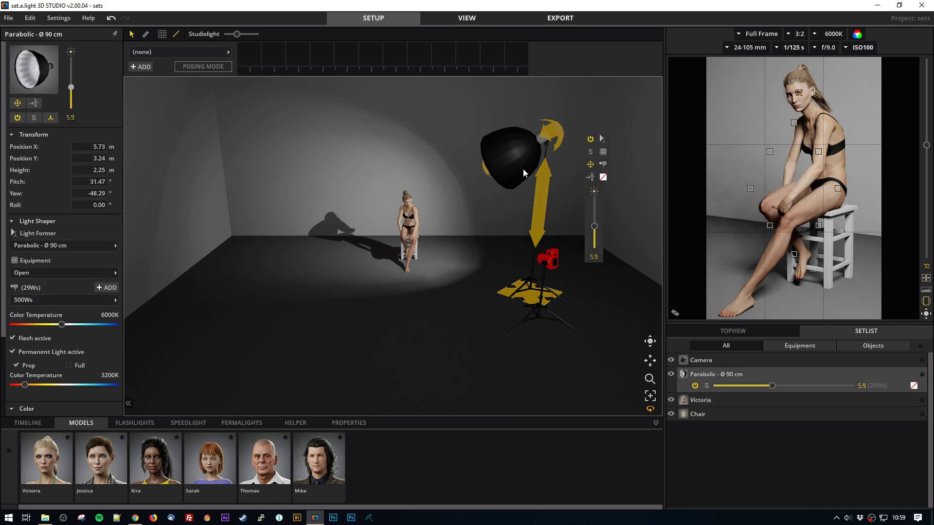
click(602, 139)
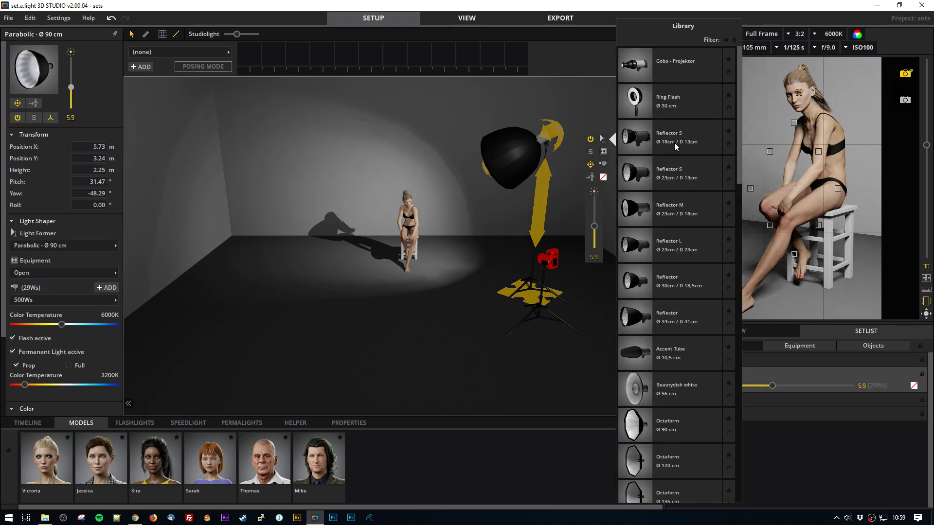
click(693, 137)
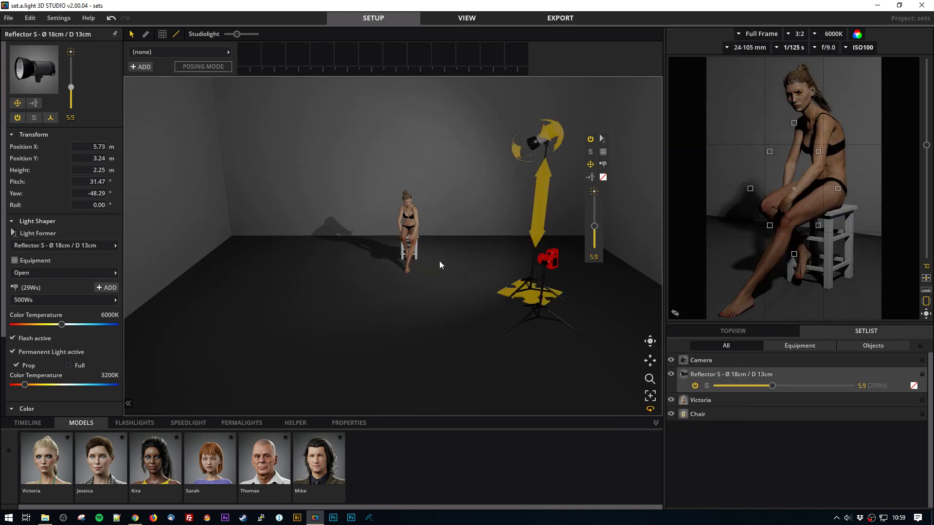
mouse_move(594, 226)
mouse_down()
mouse_move(592, 197)
mouse_move(594, 215)
mouse_up()
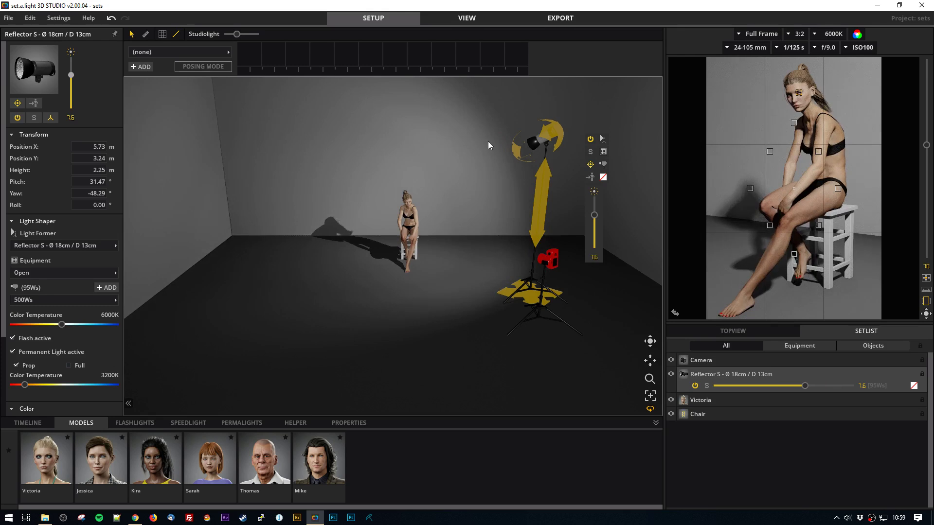
click(603, 152)
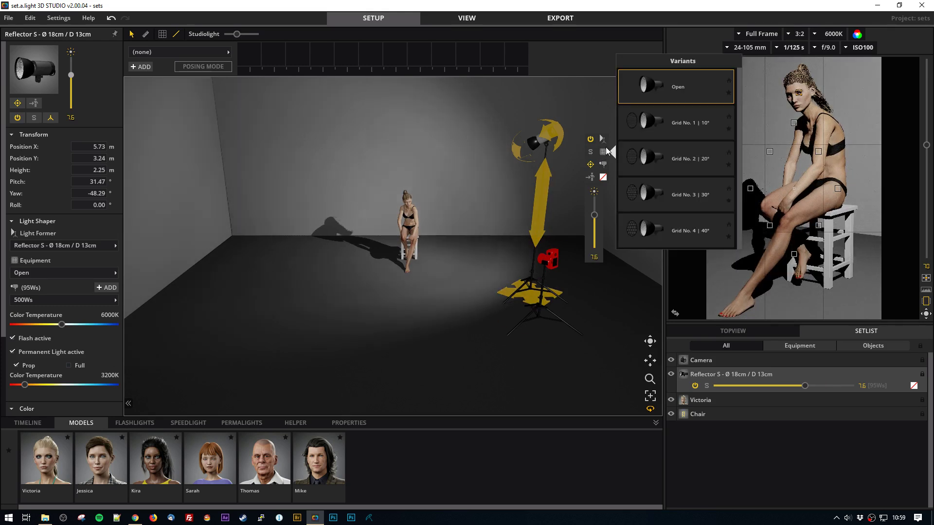
click(650, 161)
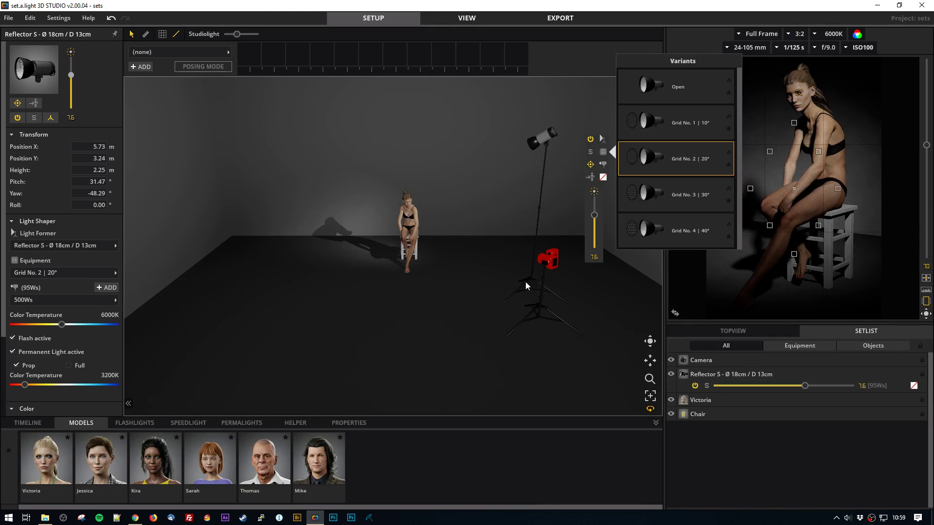
drag(594, 215, 595, 204)
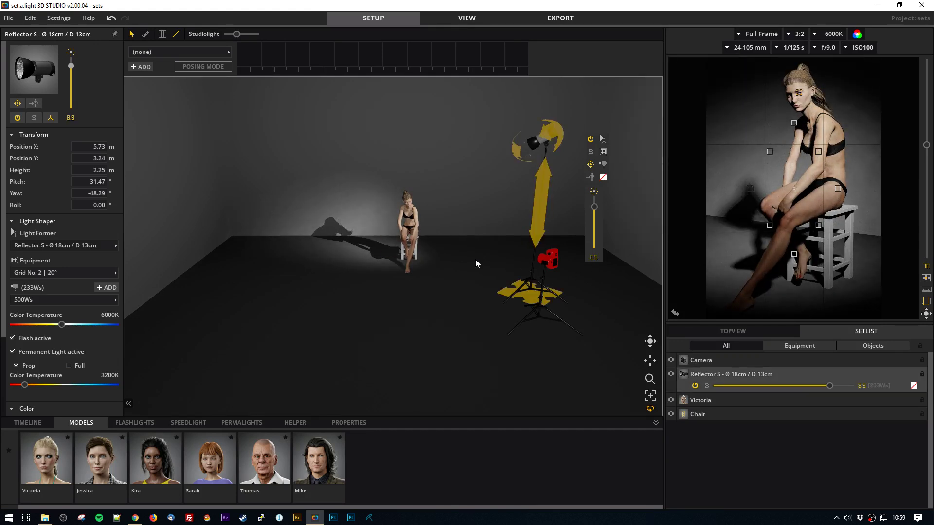
Move the reflector stand back to the right side and re-aim its head at the model
click(592, 178)
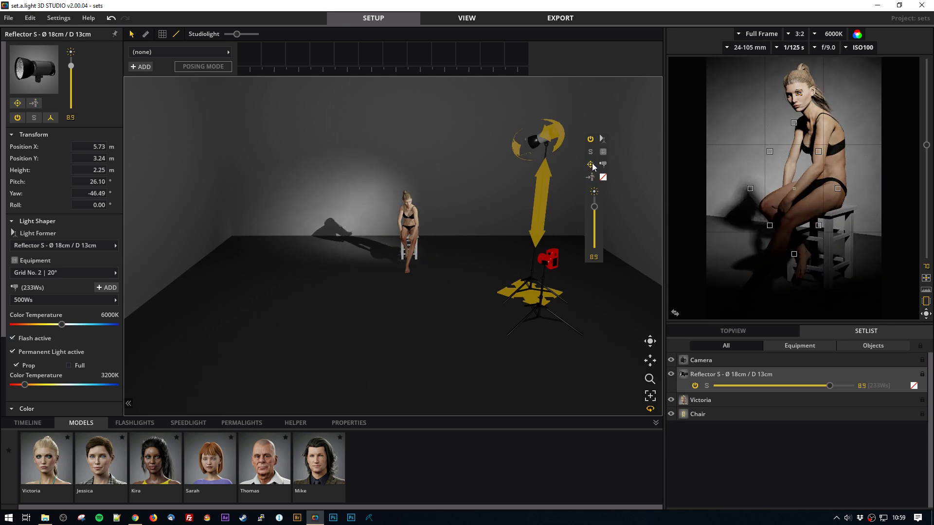
drag(508, 296, 280, 266)
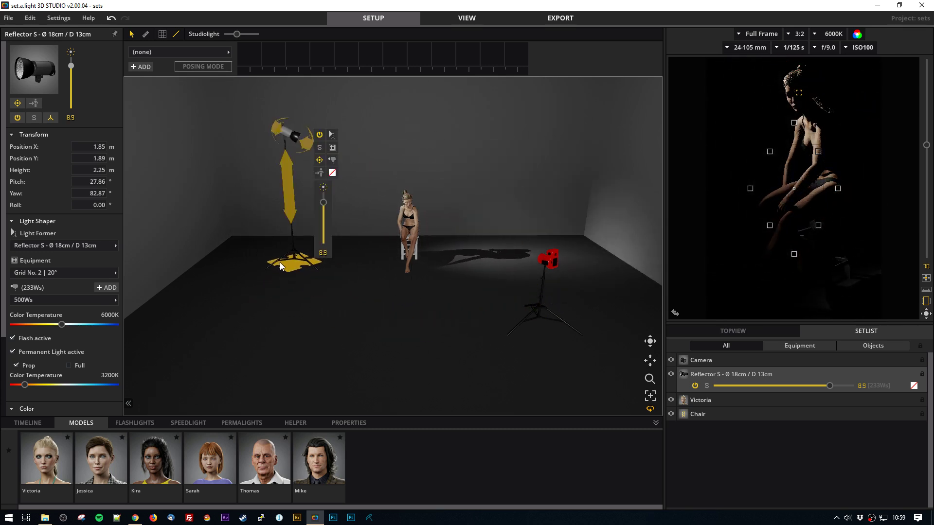
drag(286, 267, 334, 337)
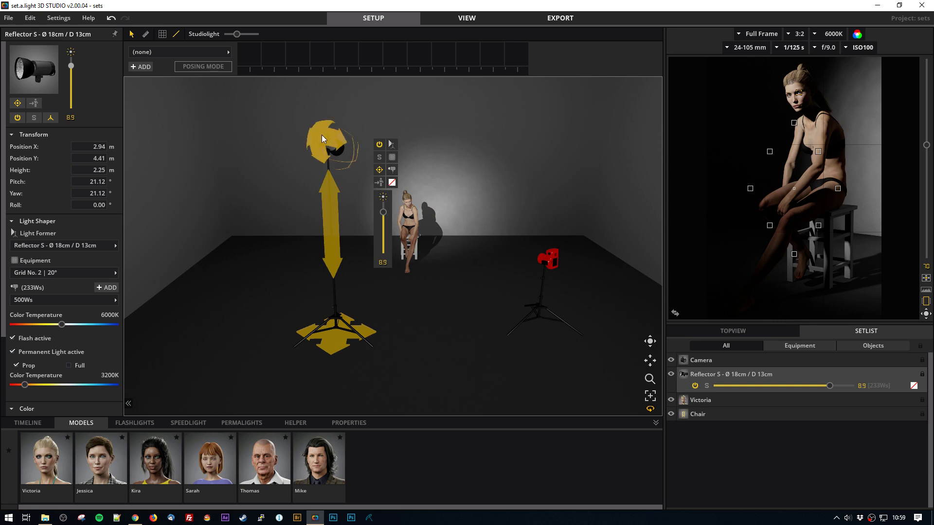
drag(322, 139, 325, 145)
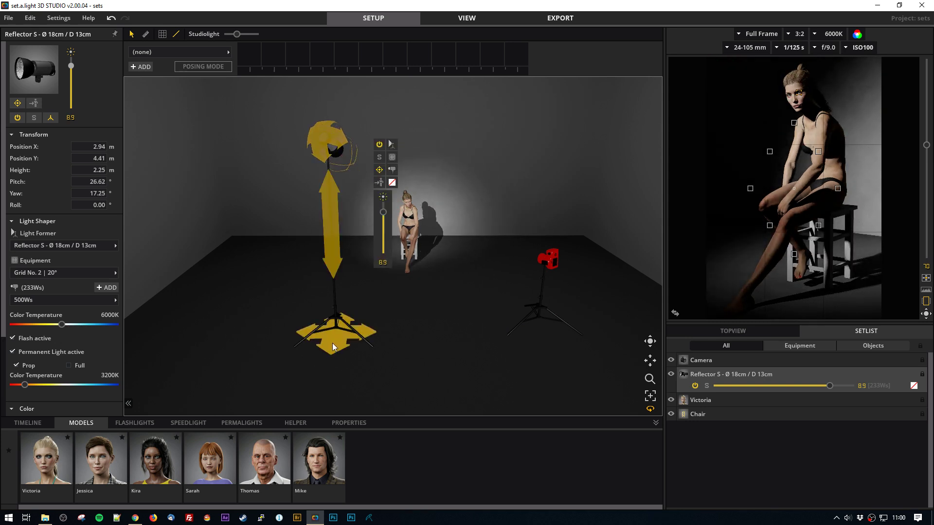
drag(332, 346, 577, 297)
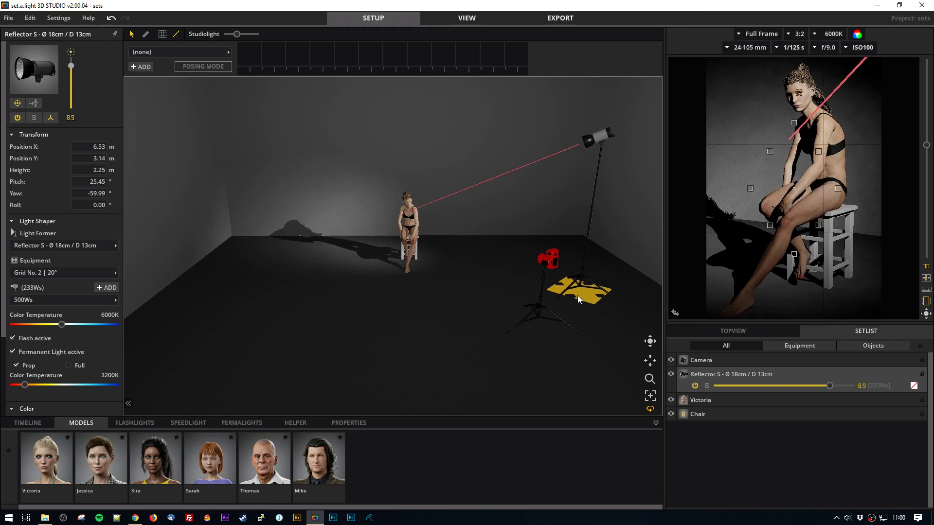
mouse_move(615, 127)
mouse_down()
mouse_move(606, 135)
mouse_move(623, 129)
mouse_up()
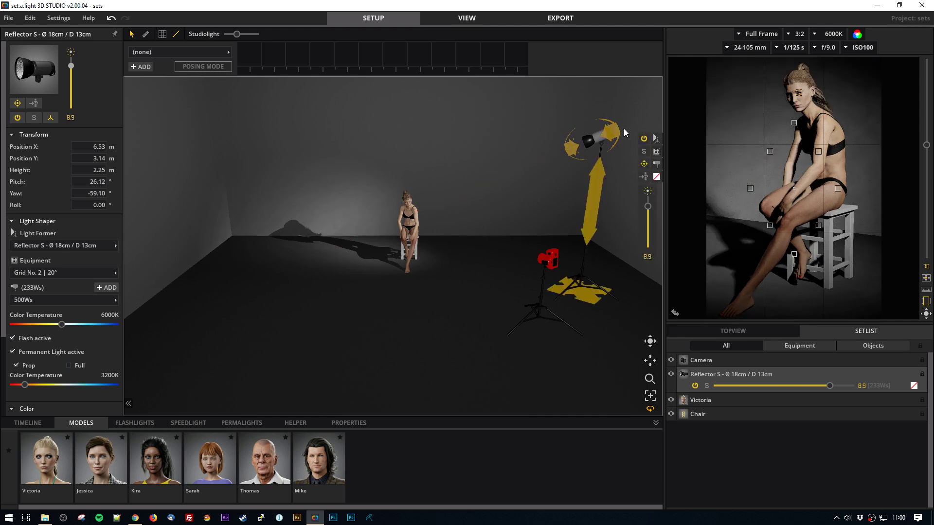
Remove the reflector's grid so it runs Open, and lower its power to 7.8
mouse_move(871, 72)
click(657, 151)
click(739, 88)
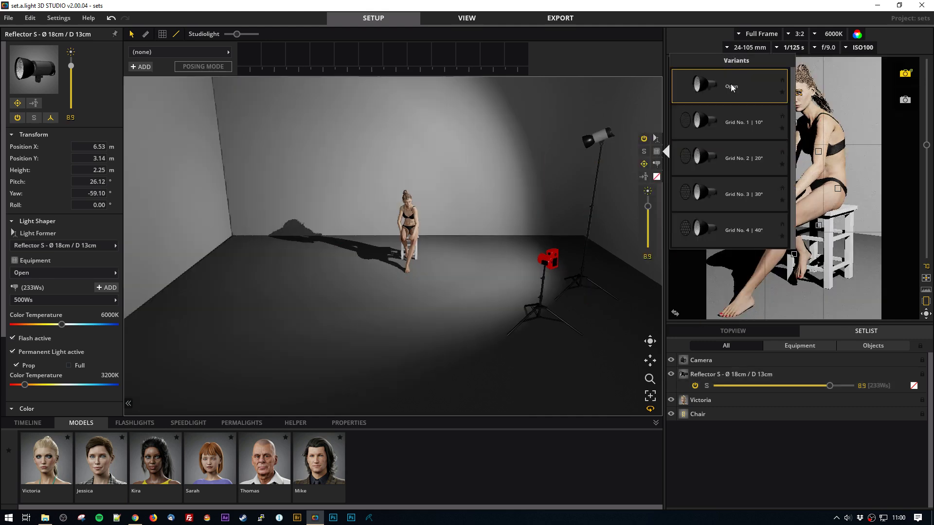
drag(648, 206, 648, 217)
click(338, 310)
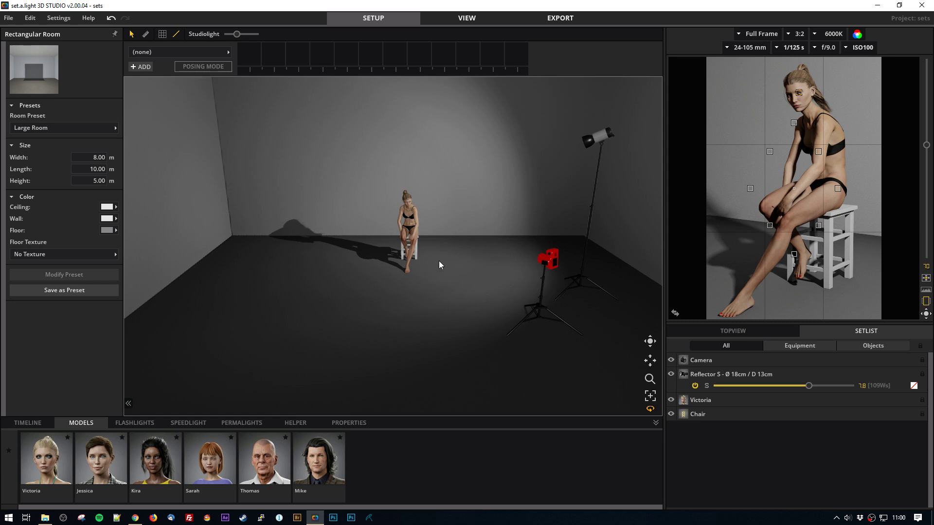
right_drag(439, 262, 392, 290)
click(34, 422)
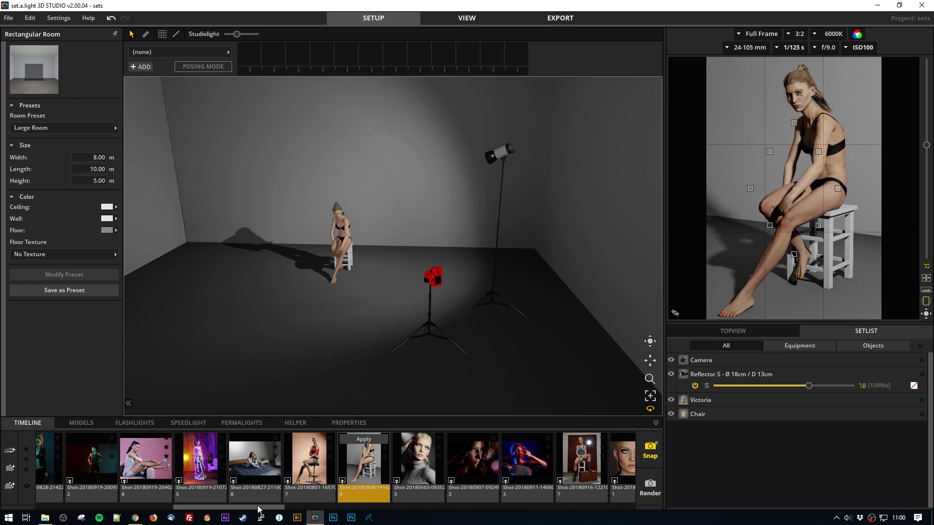
drag(258, 508, 425, 504)
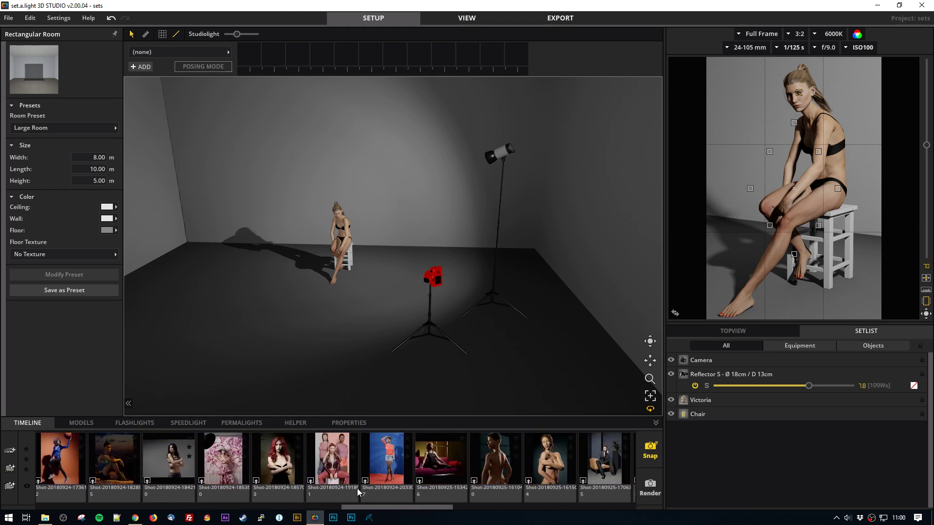
click(370, 482)
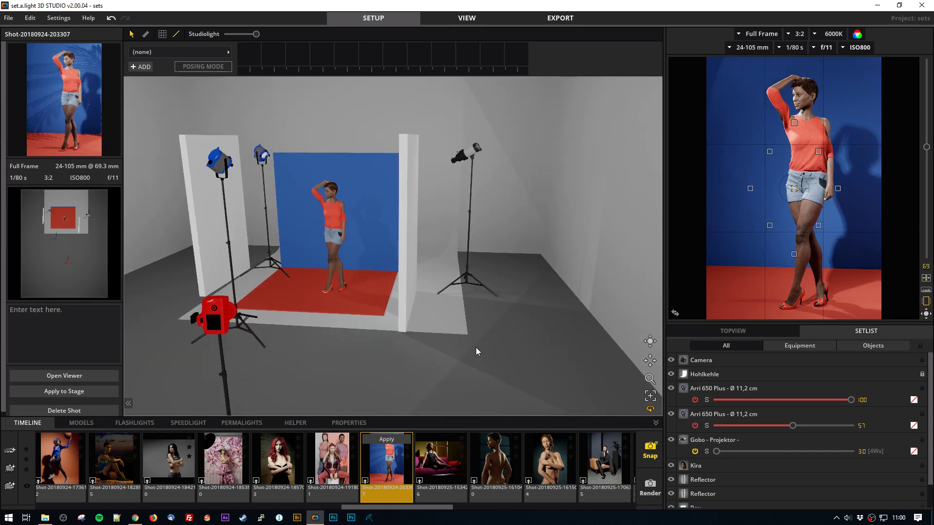
Raise the Gobo projector's power to 5.1, then toggle Solo off so the other lights return
click(472, 155)
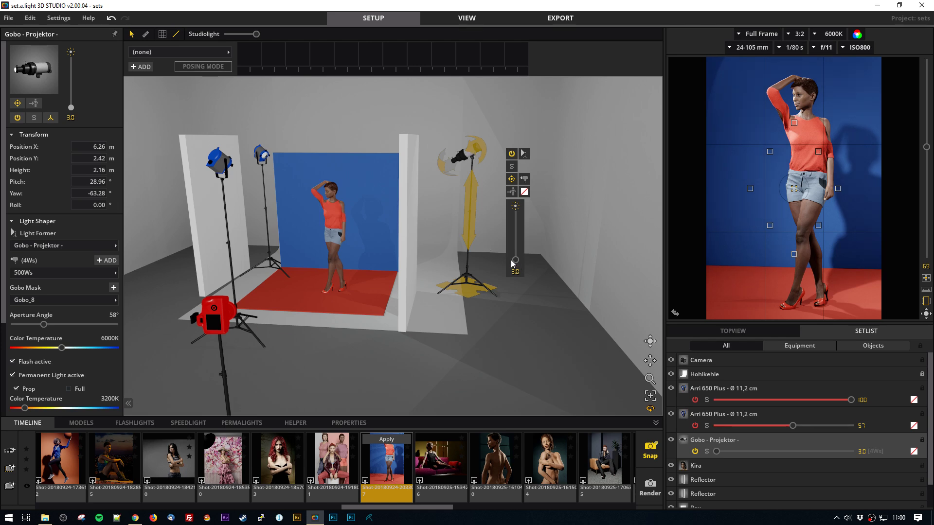
drag(514, 264, 525, 245)
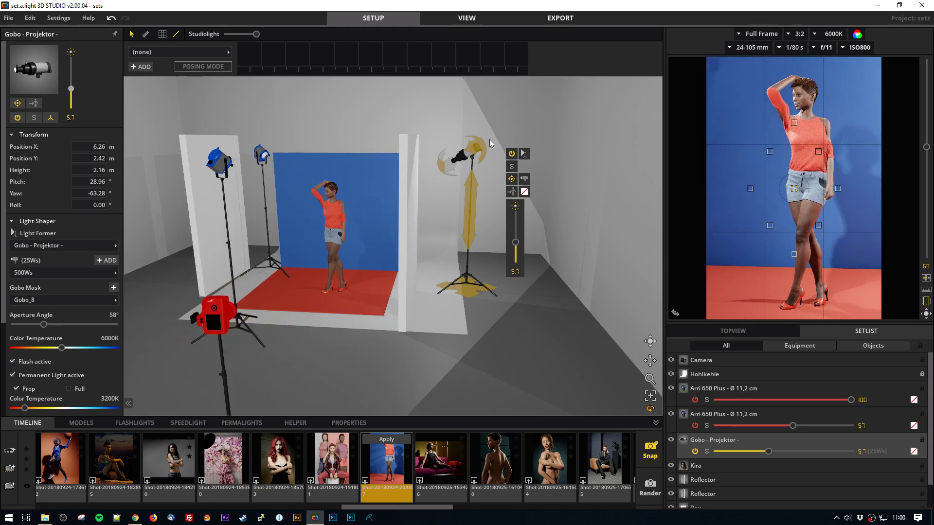
click(512, 167)
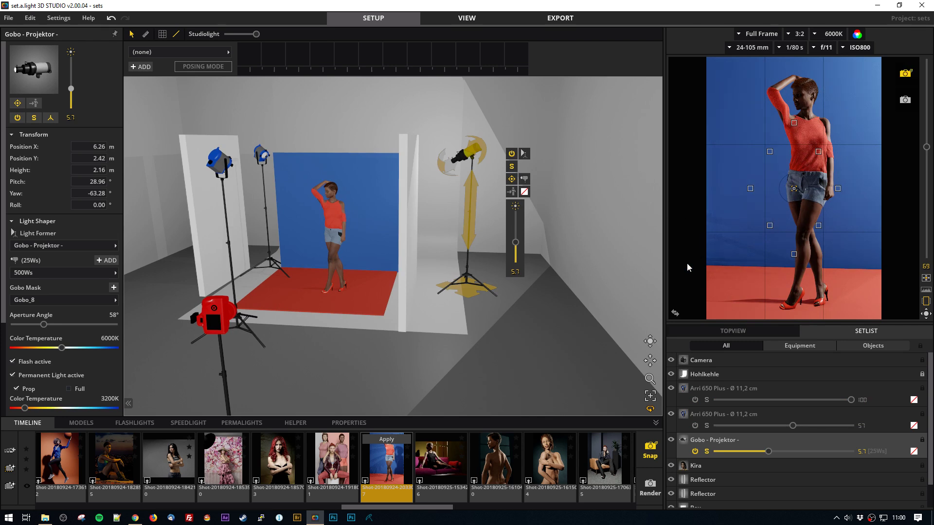
click(512, 166)
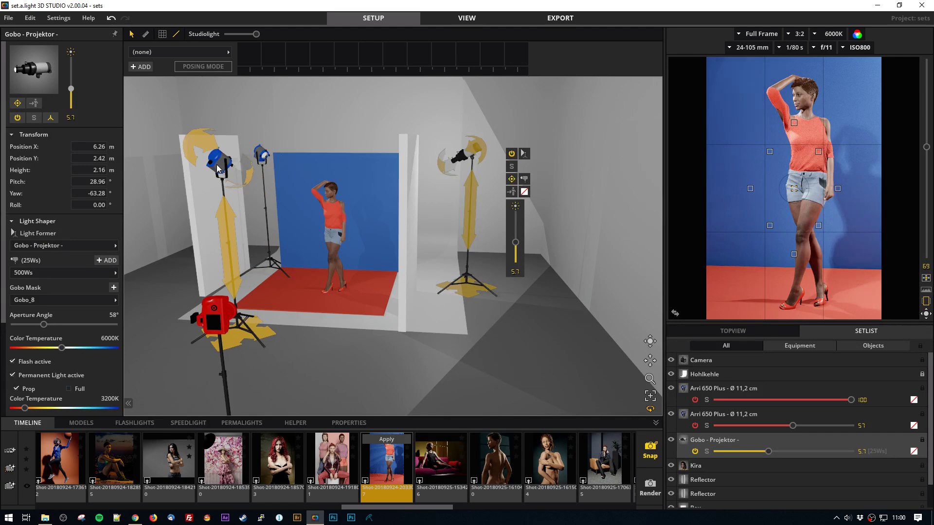
right_drag(321, 314, 391, 336)
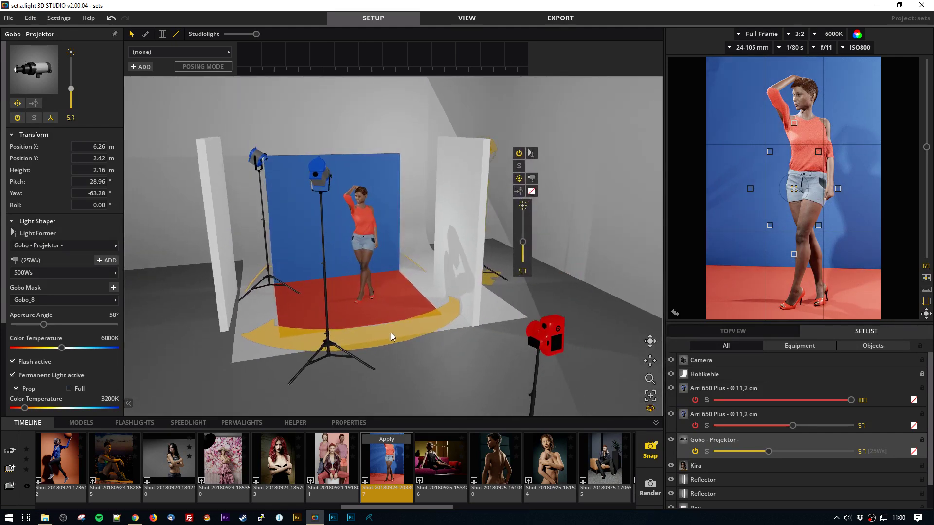
Shrink the Rectangular Room to 6.10 m wide, 7.61 m long and 3.28 m high
click(459, 206)
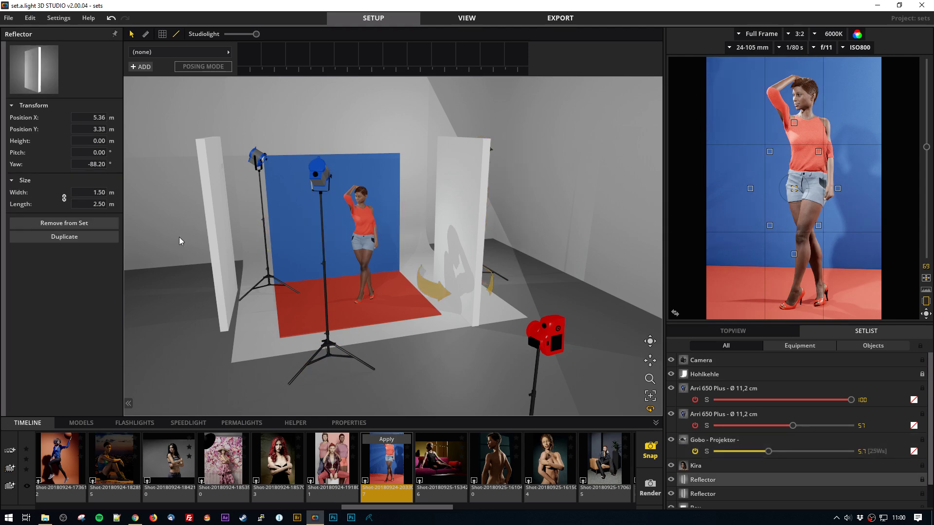
right_drag(180, 237, 429, 336)
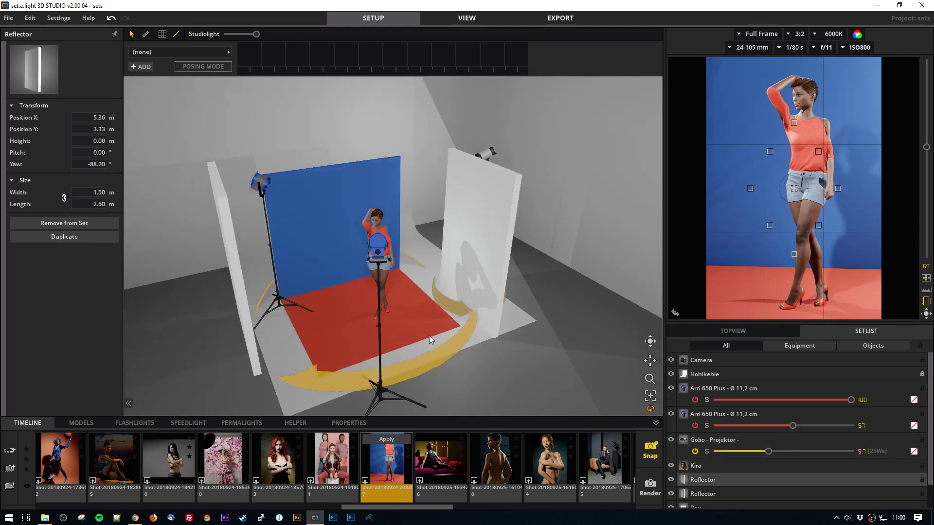
right_drag(637, 315, 491, 293)
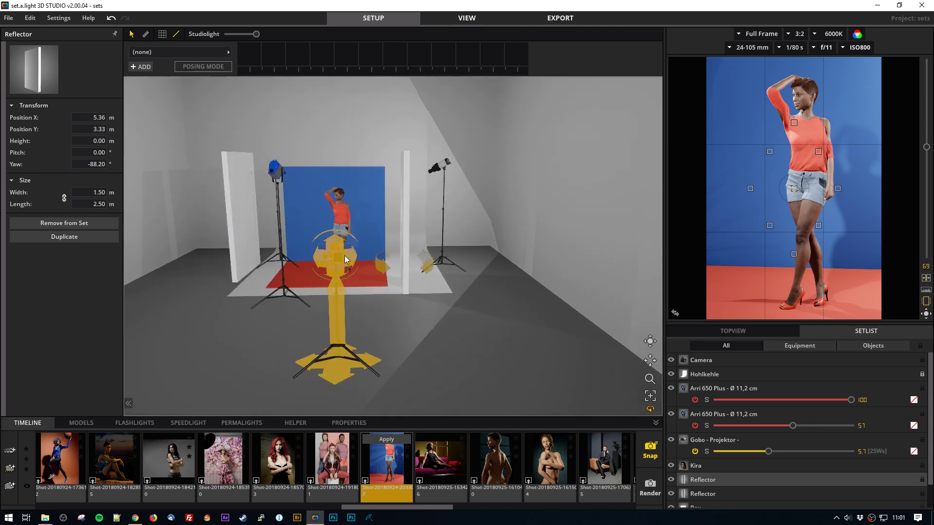
scroll(483, 316, down, 3)
click(319, 360)
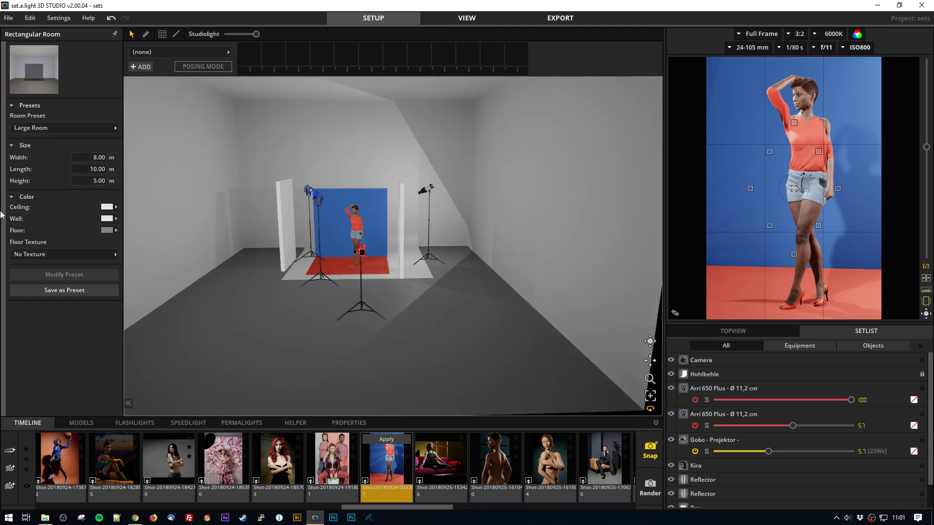
drag(93, 157, 10, 183)
scroll(307, 298, up, 3)
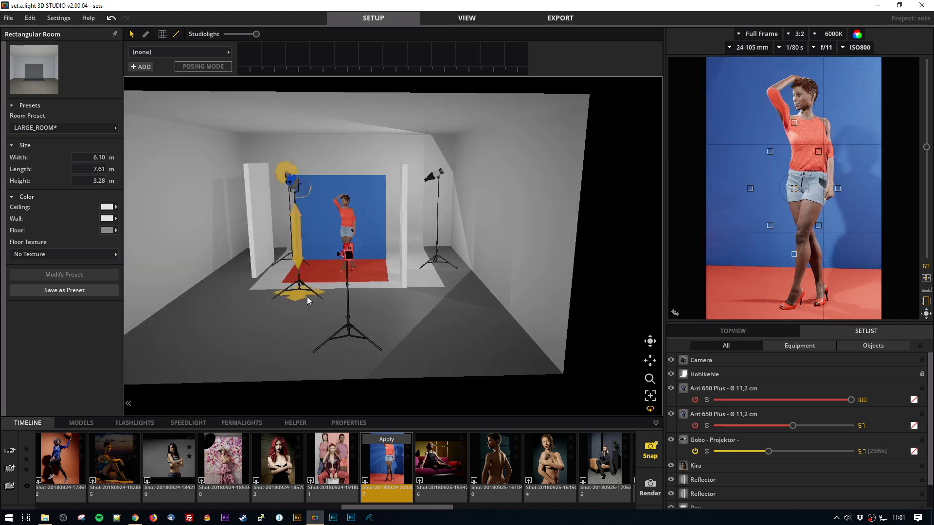
Move the Gobo projector stand across the floor to X 5.36 m, Y 2.52 m
right_drag(262, 331, 370, 331)
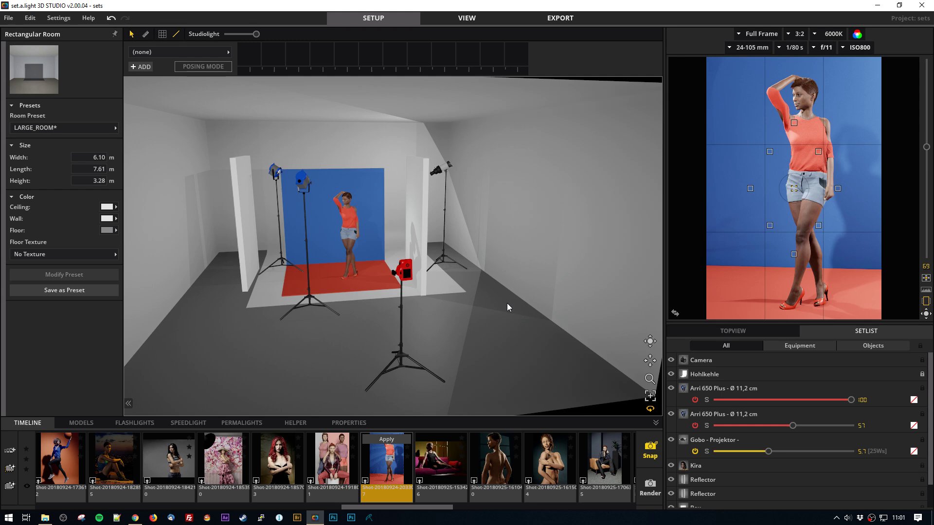
right_drag(519, 304, 471, 317)
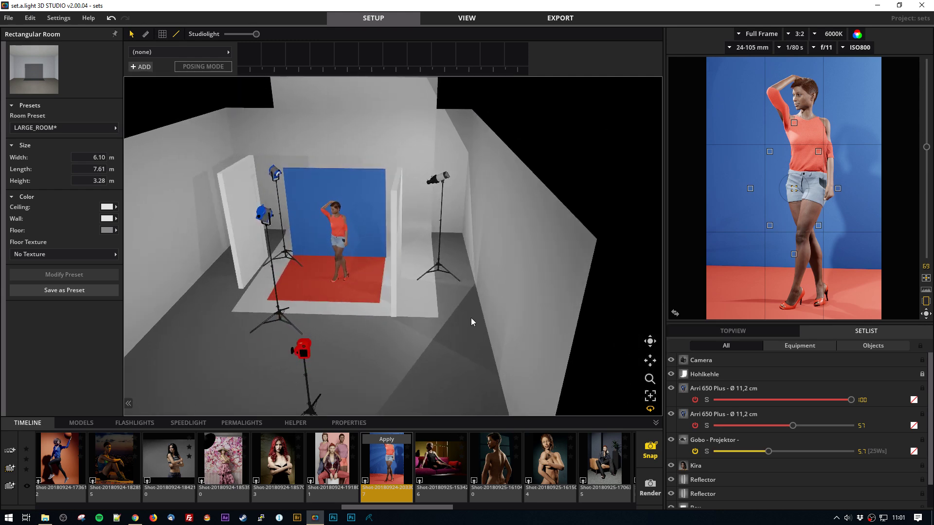
click(440, 274)
mouse_move(436, 279)
mouse_down()
mouse_move(486, 284)
mouse_move(409, 281)
mouse_move(440, 281)
mouse_up()
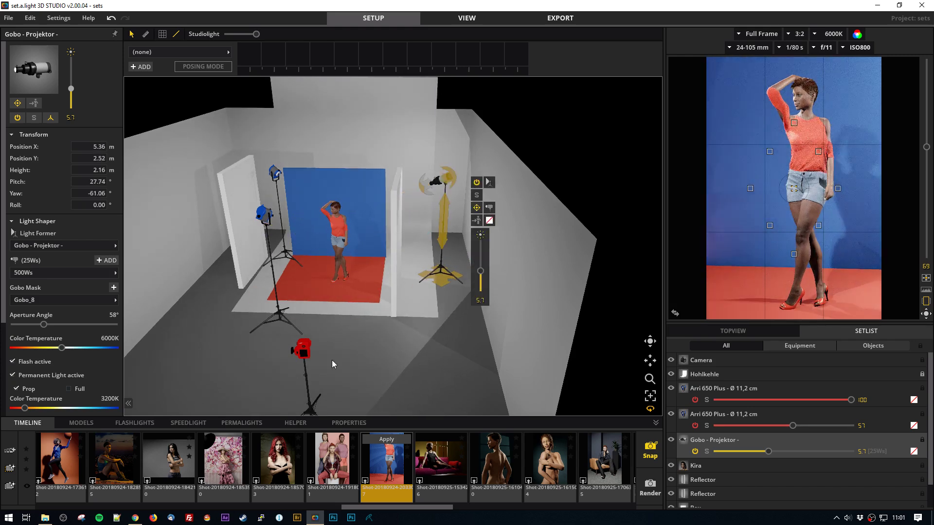
right_drag(332, 360, 392, 343)
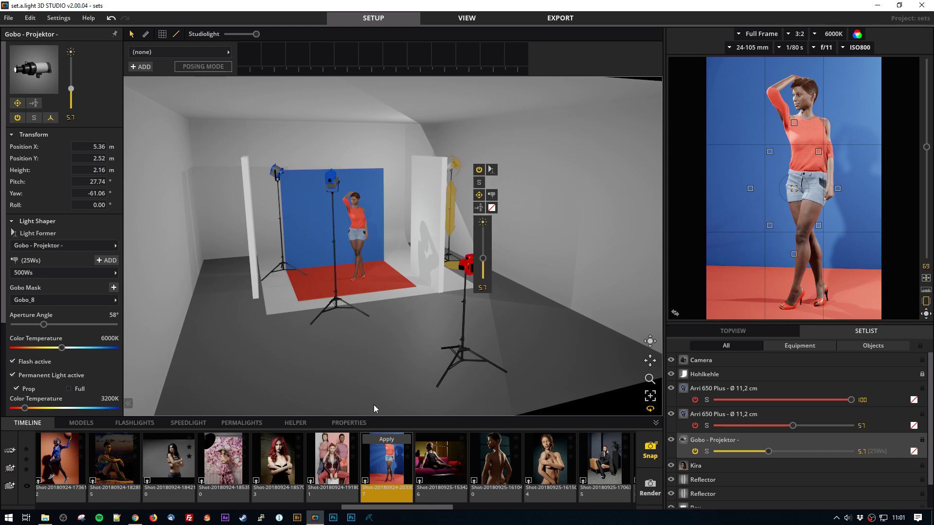
double_click(311, 483)
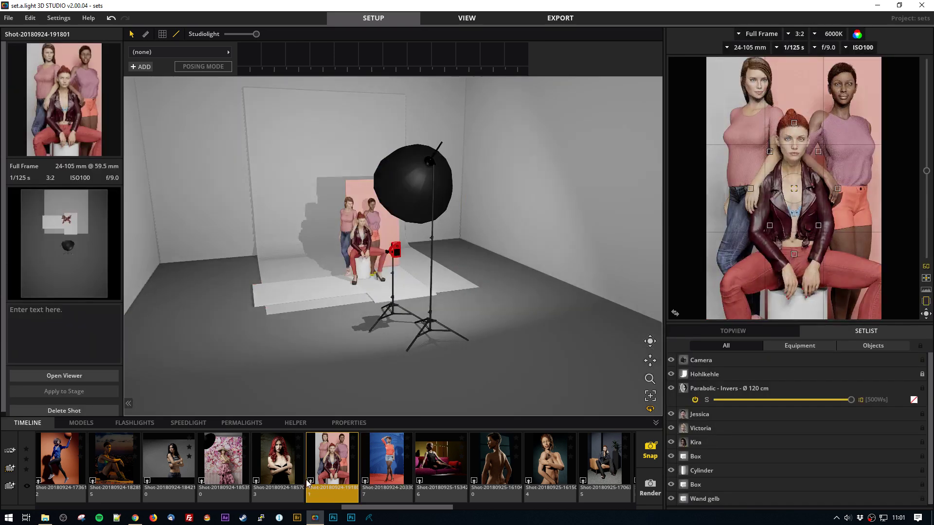
drag(307, 347, 404, 371)
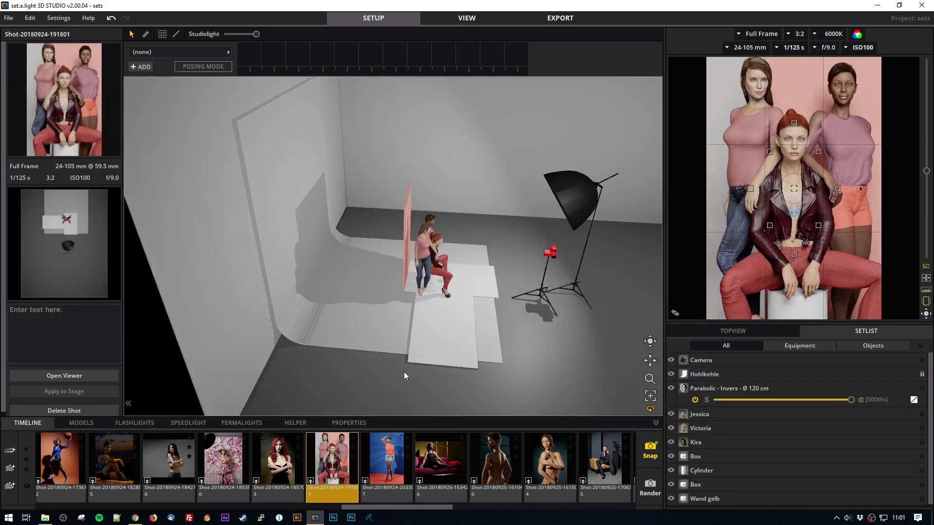
drag(566, 364, 422, 320)
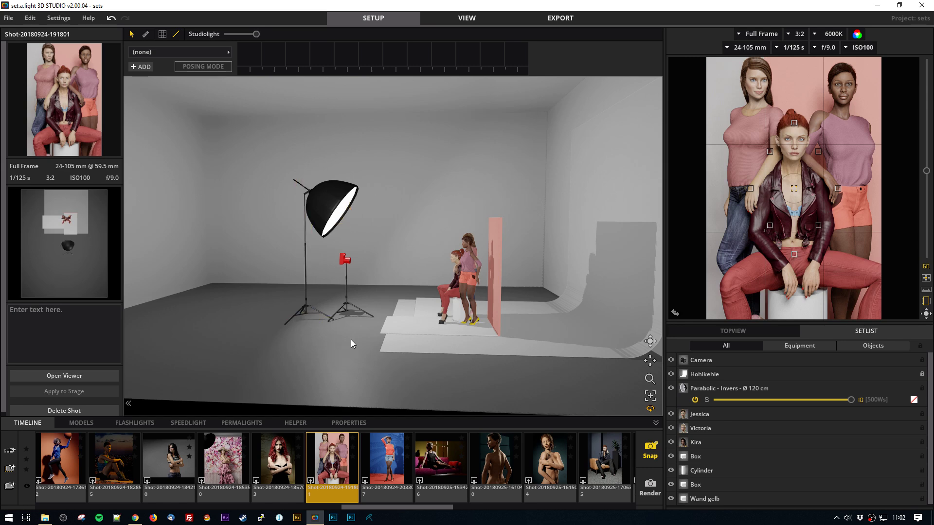
drag(351, 340, 450, 363)
drag(342, 270, 475, 336)
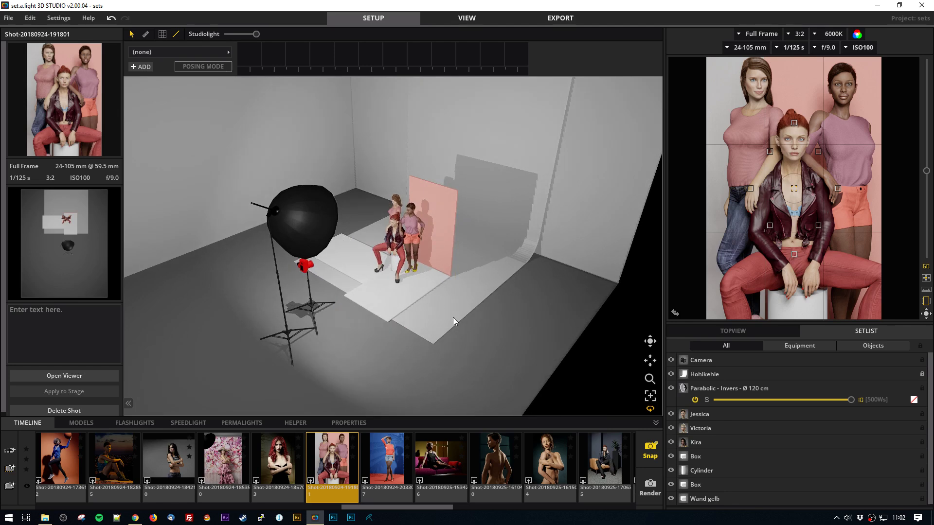
Move the camera focus point onto the seated model's eye
mouse_move(835, 203)
drag(799, 191, 793, 139)
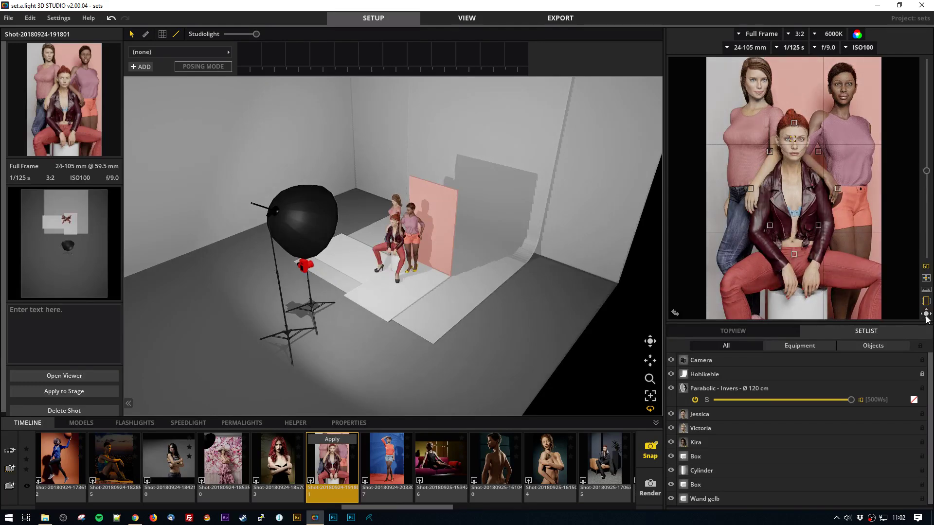
mouse_move(793, 143)
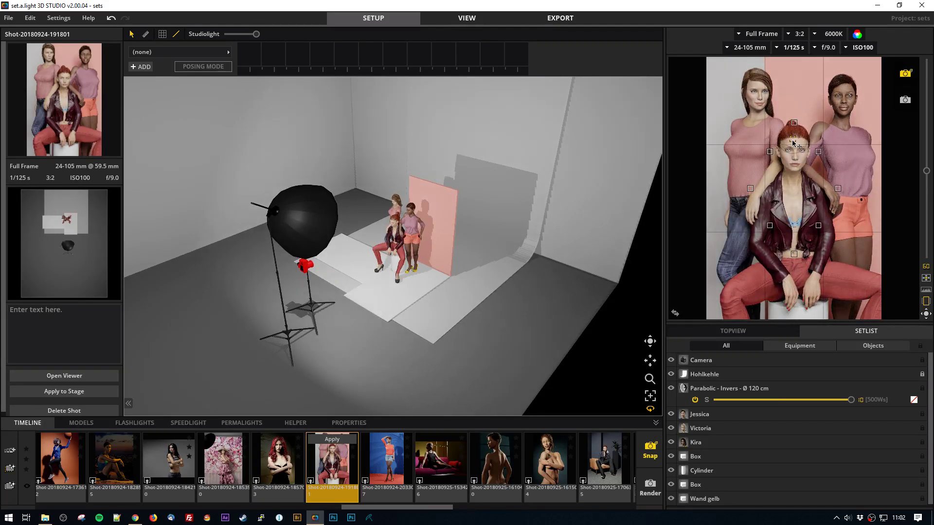
drag(793, 142, 788, 149)
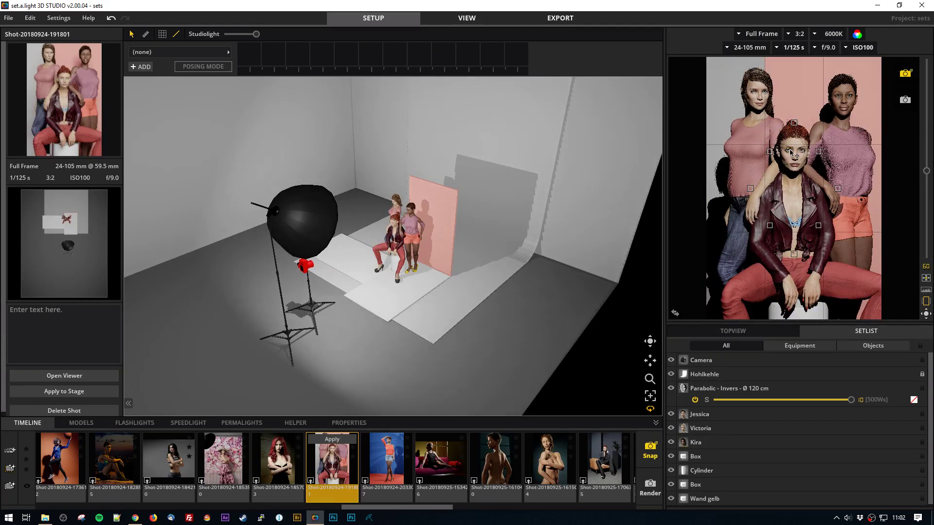
Snap the three-model setup as a new shot and render it at full quality
click(650, 452)
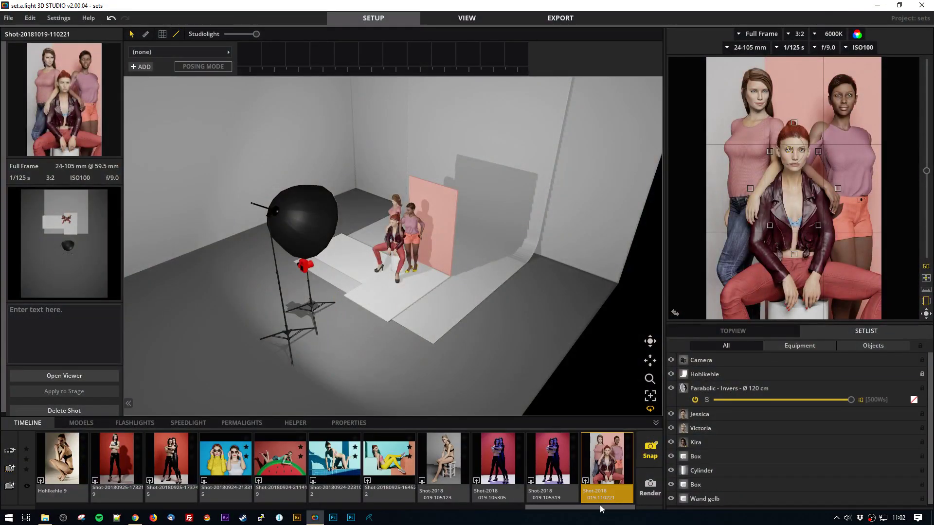
click(476, 18)
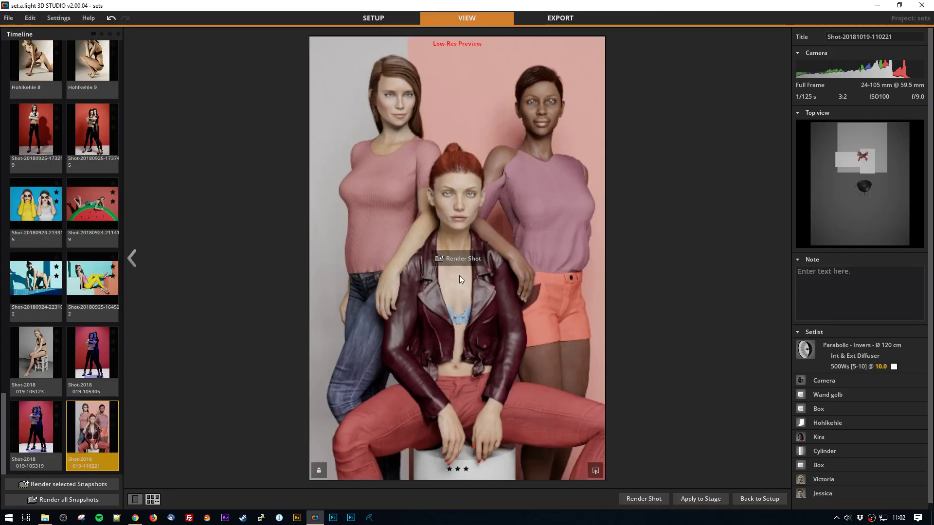
click(462, 258)
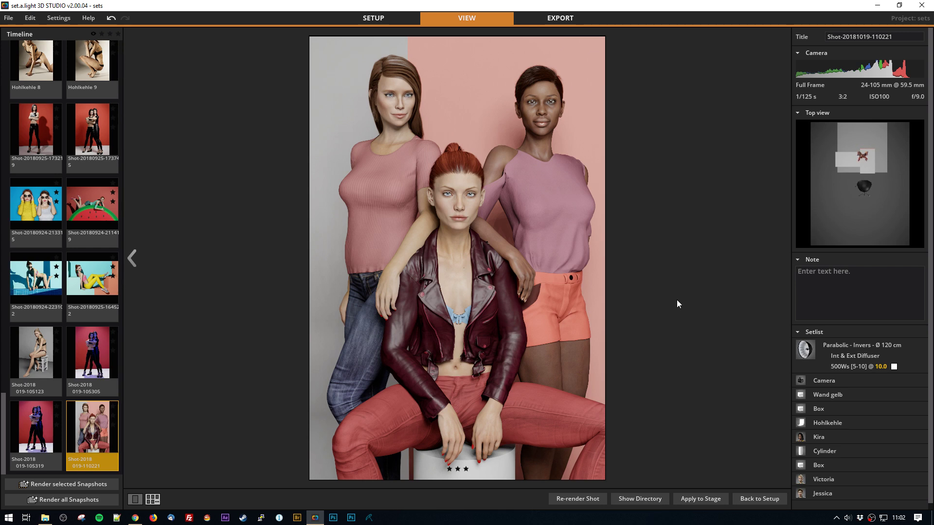
click(41, 425)
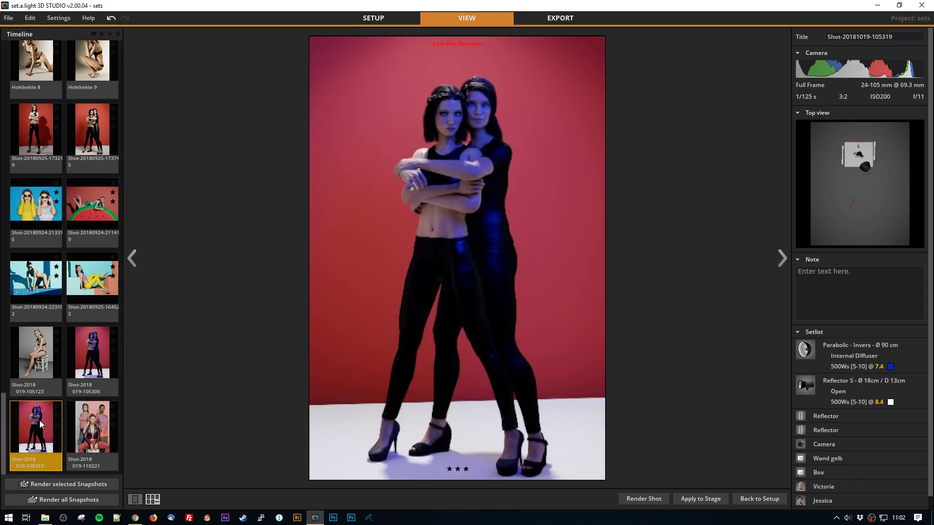
click(40, 358)
click(43, 287)
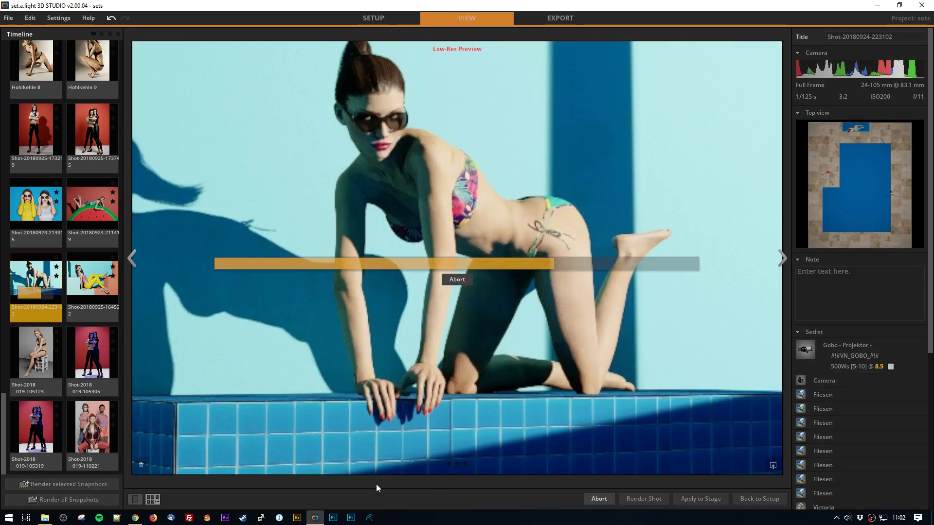
mouse_move(250, 394)
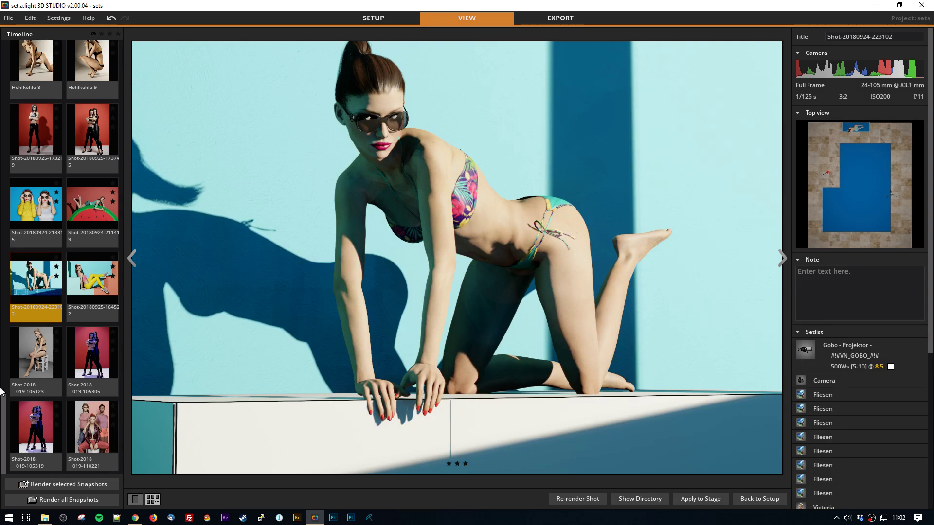
click(370, 19)
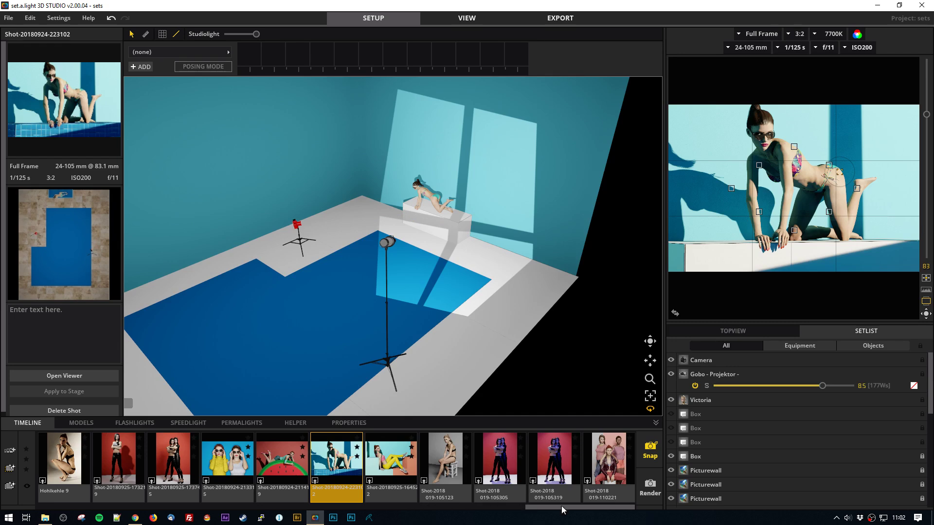
drag(568, 506, 293, 501)
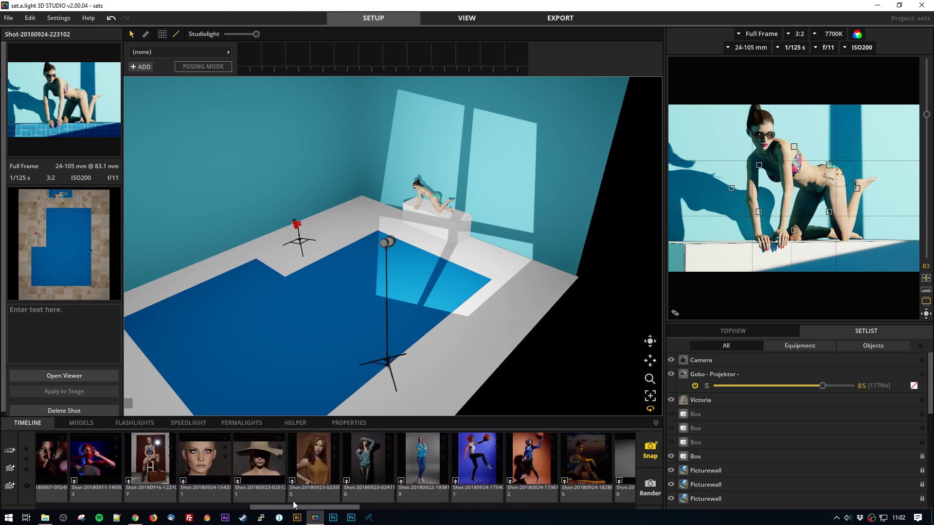
double_click(401, 482)
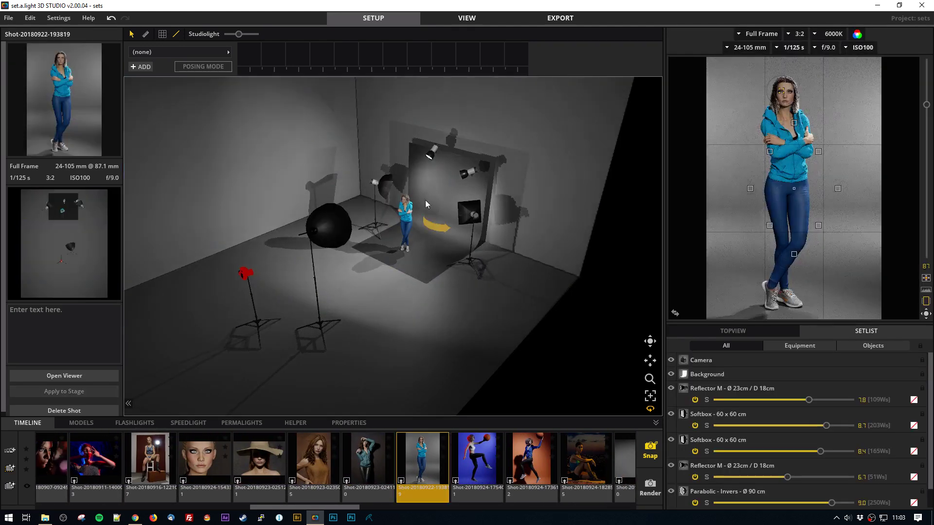
right_drag(412, 262, 572, 288)
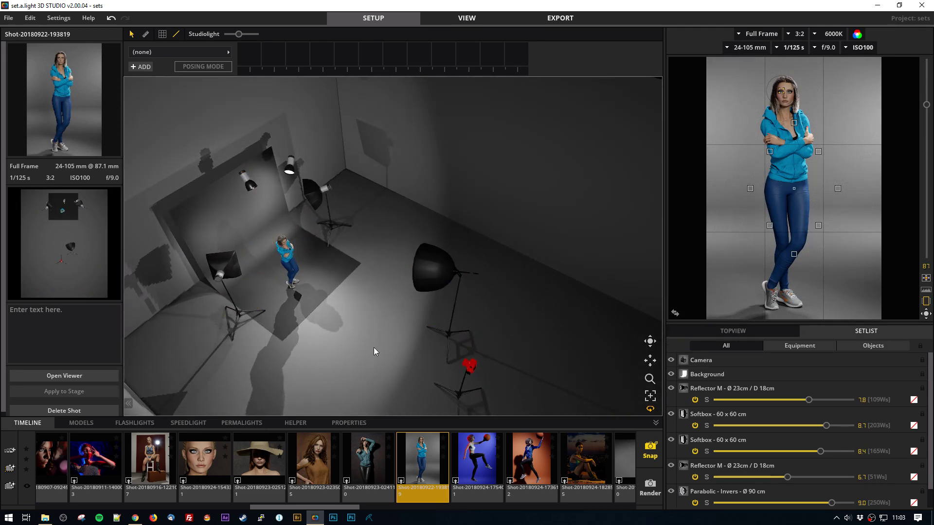
right_drag(373, 347, 449, 291)
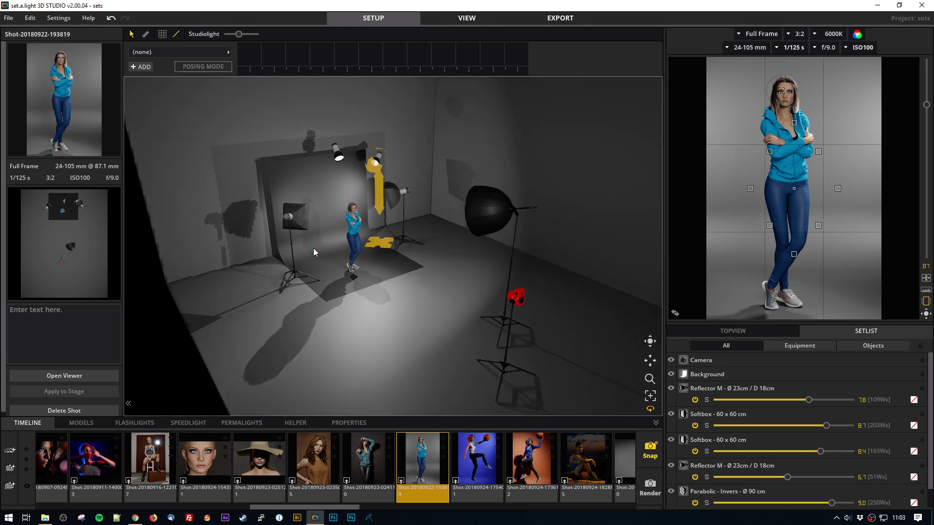
right_drag(365, 305, 367, 281)
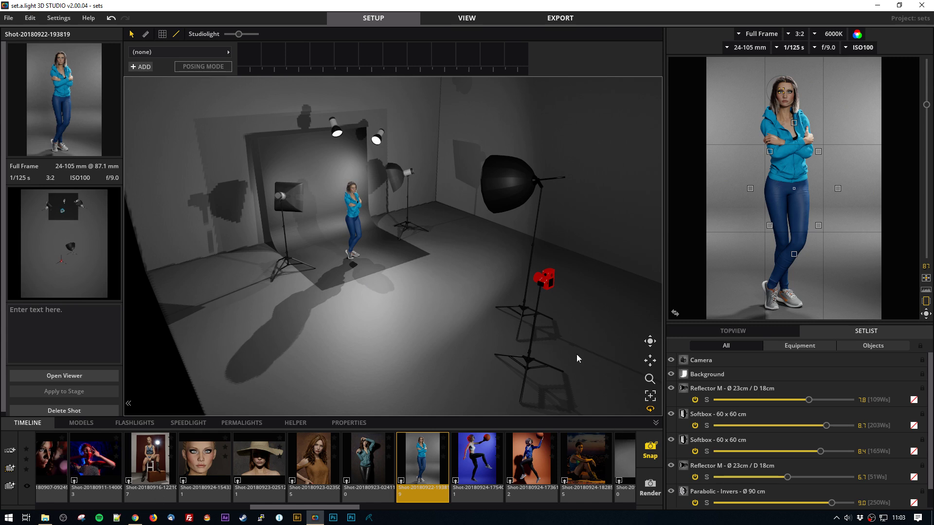
right_drag(395, 315, 413, 316)
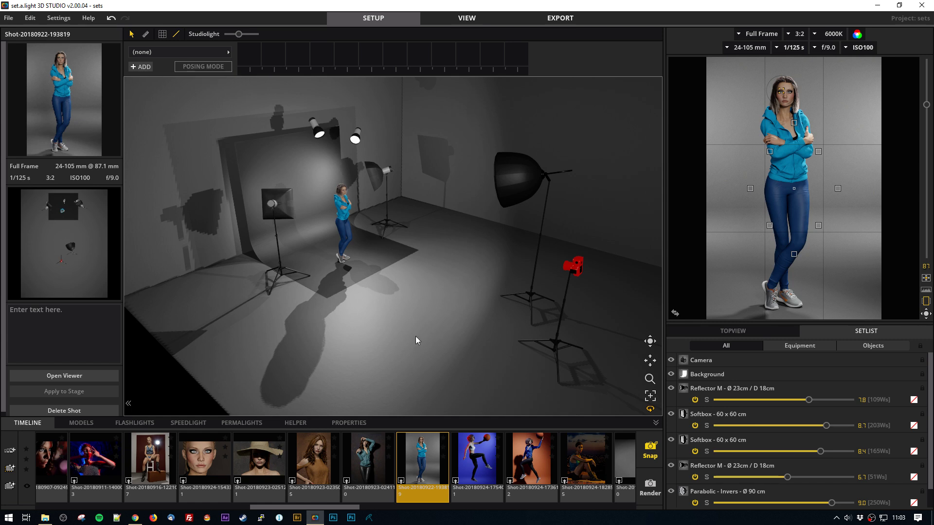
right_drag(398, 296, 376, 307)
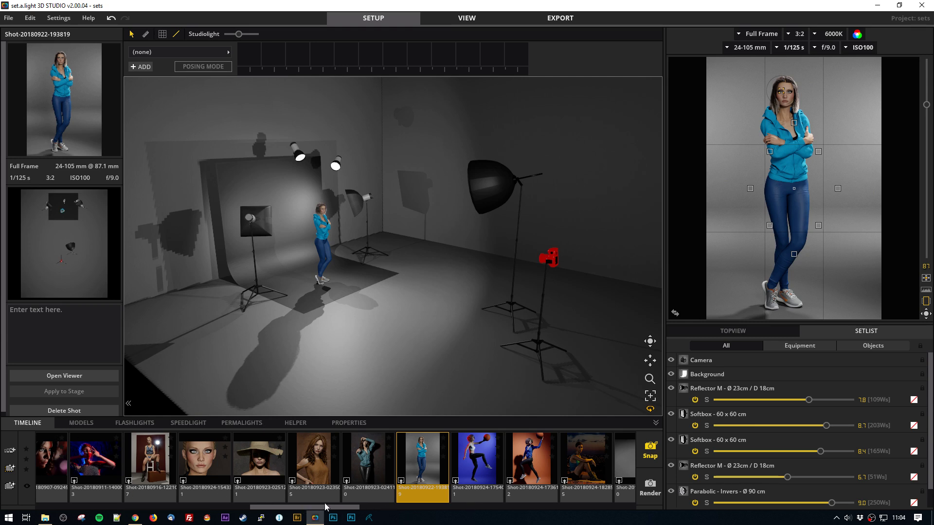
Browse the Models, Flashlights, Speedlight and Permalights libraries, ending on the Helper items
drag(329, 509, 314, 509)
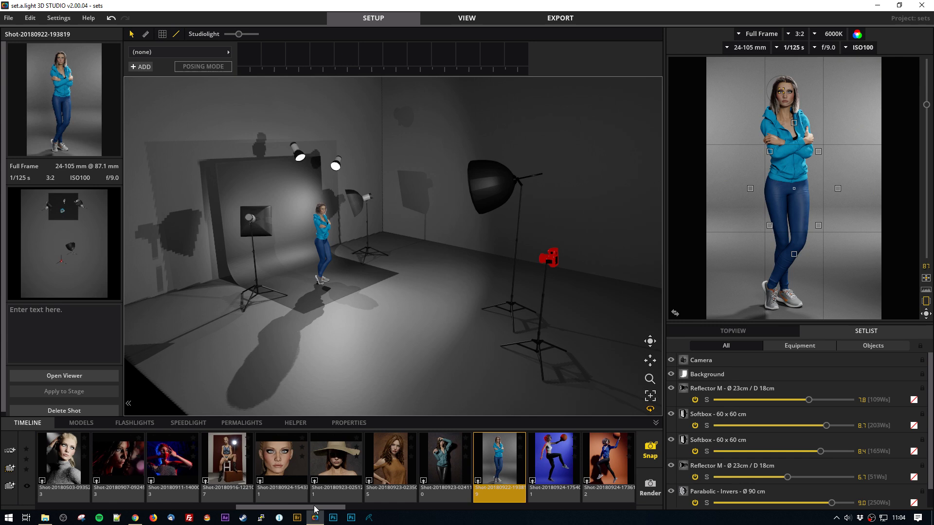
click(80, 422)
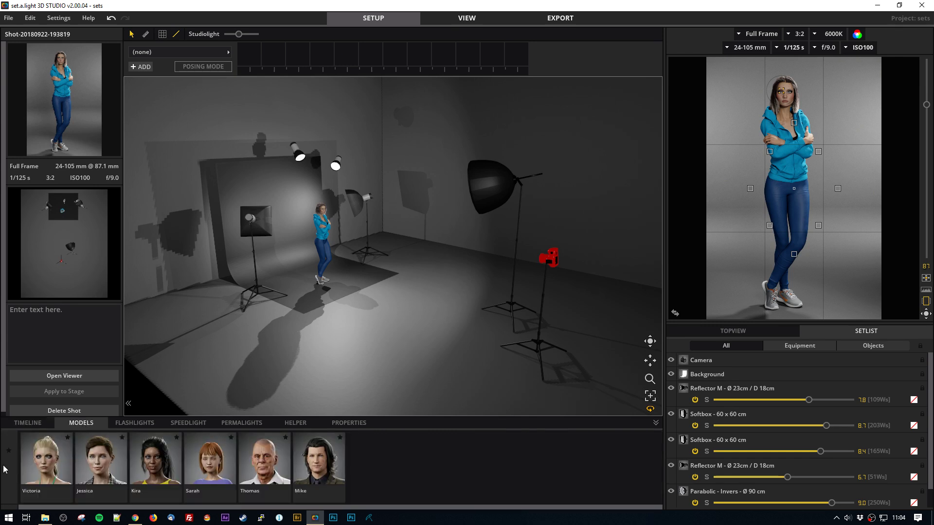
click(129, 422)
drag(154, 509, 632, 500)
click(182, 423)
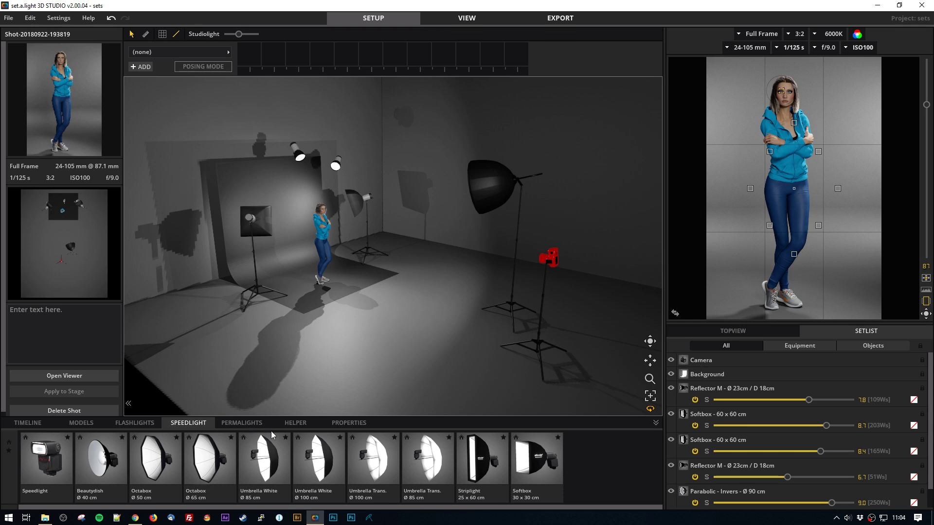
click(234, 424)
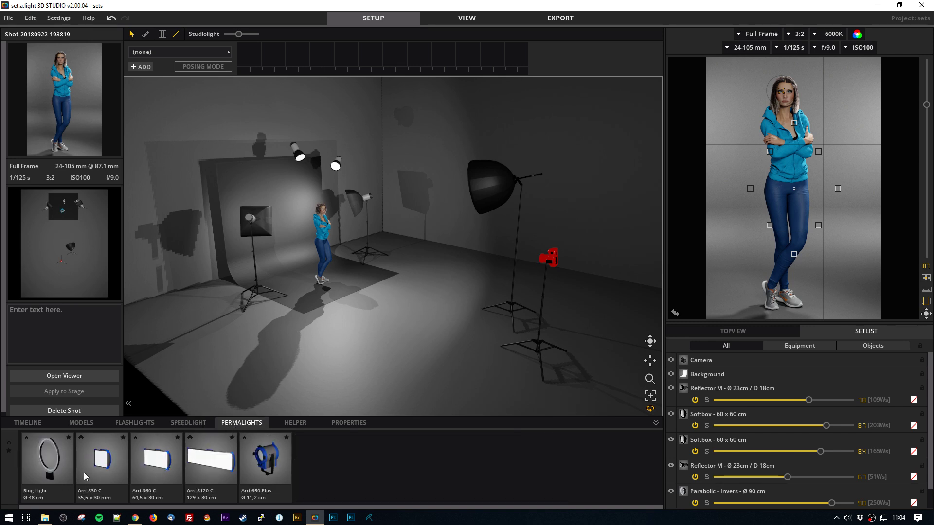
click(126, 424)
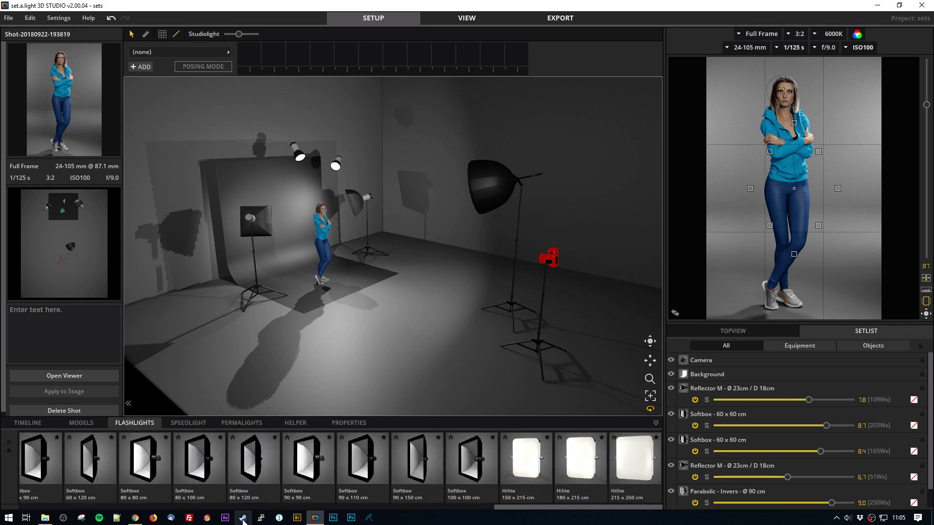
drag(590, 507, 105, 507)
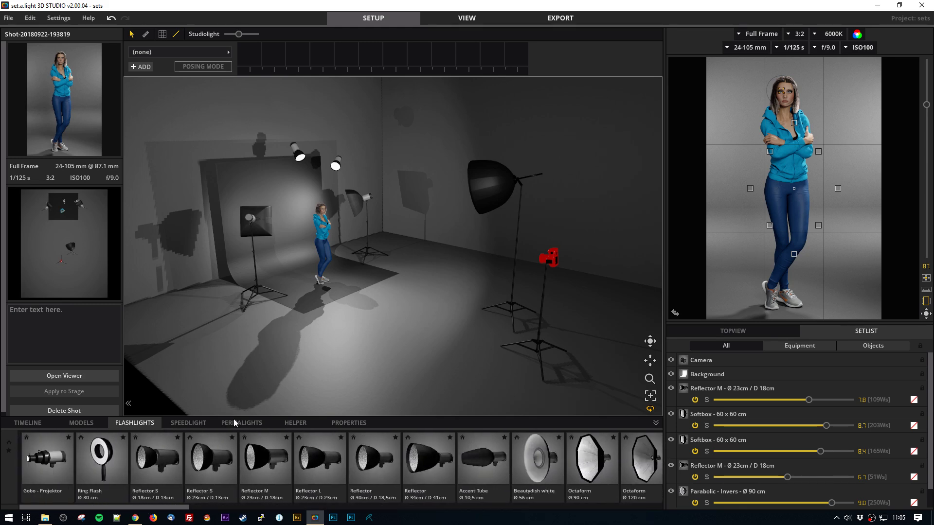
click(311, 424)
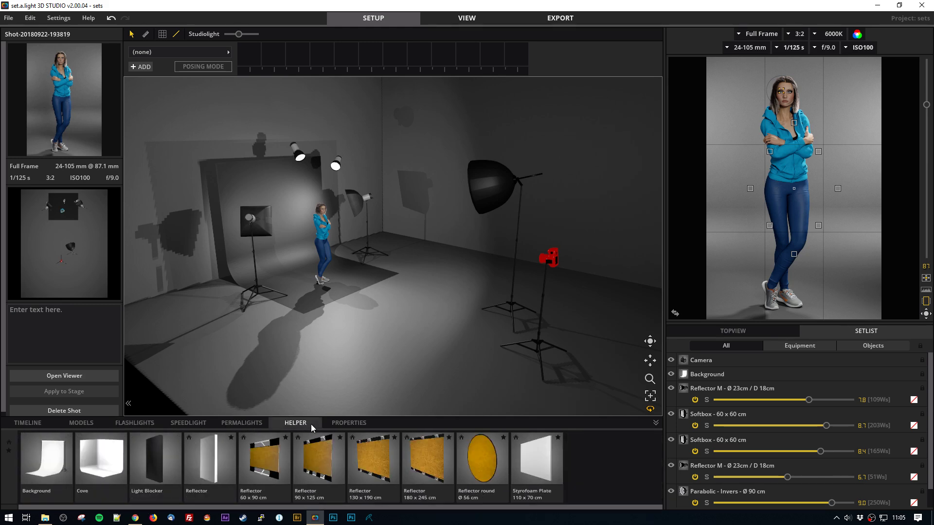
Place a Picturewall prop in the set and give it the striped Rollo picture template
click(354, 424)
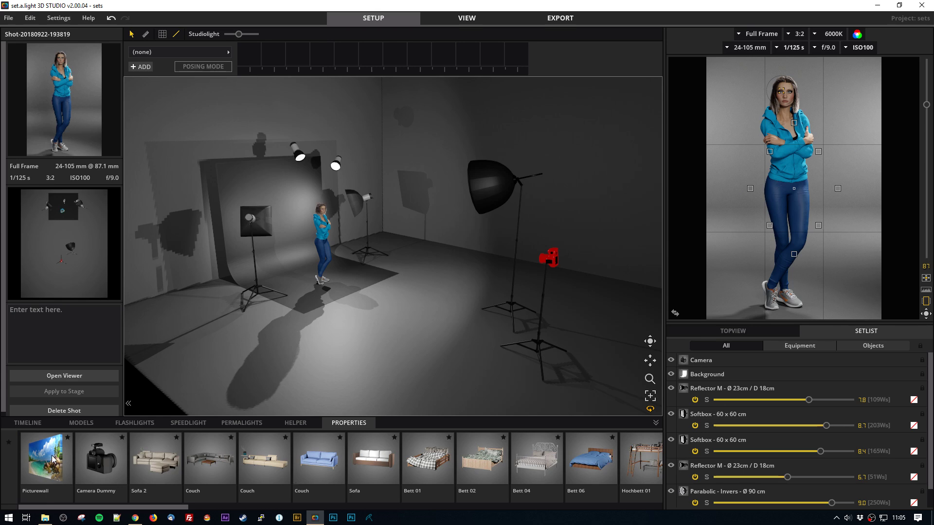
drag(55, 460, 369, 314)
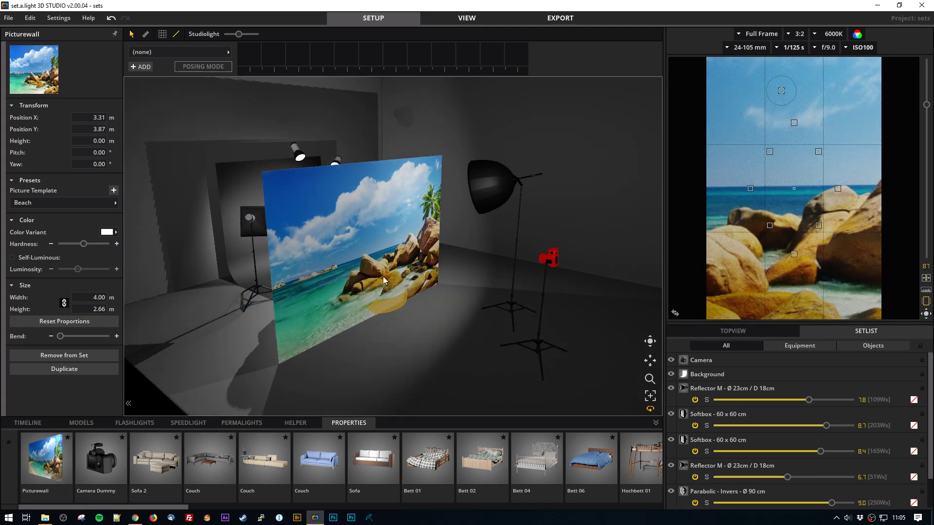
click(74, 205)
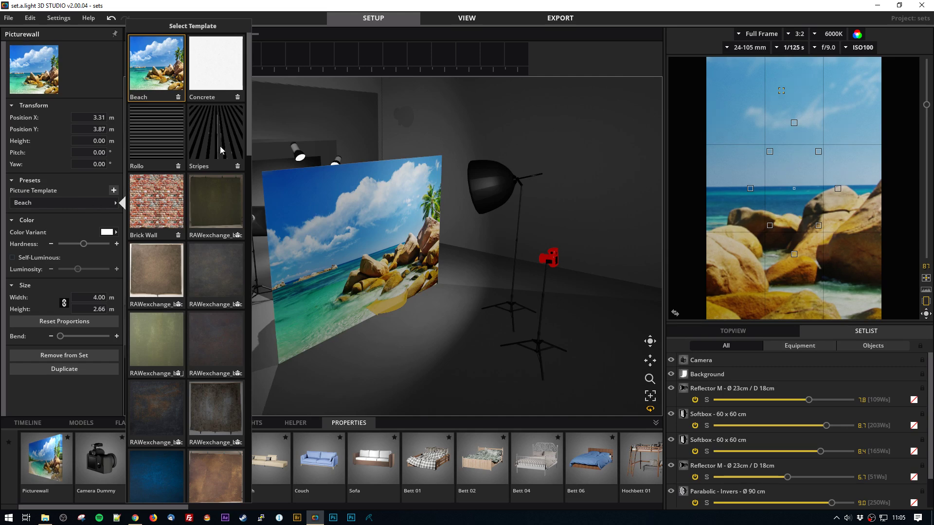
scroll(167, 244, down, 3)
scroll(177, 287, up, 3)
click(161, 122)
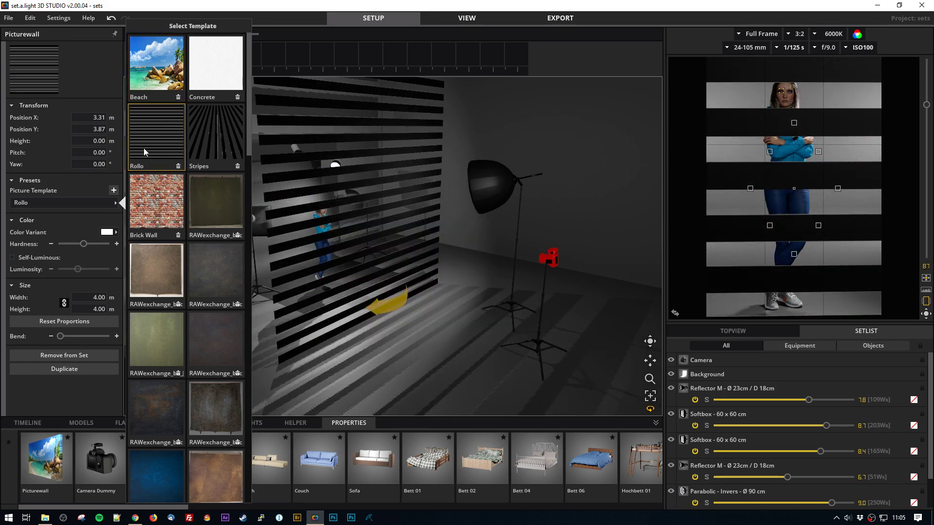
click(103, 265)
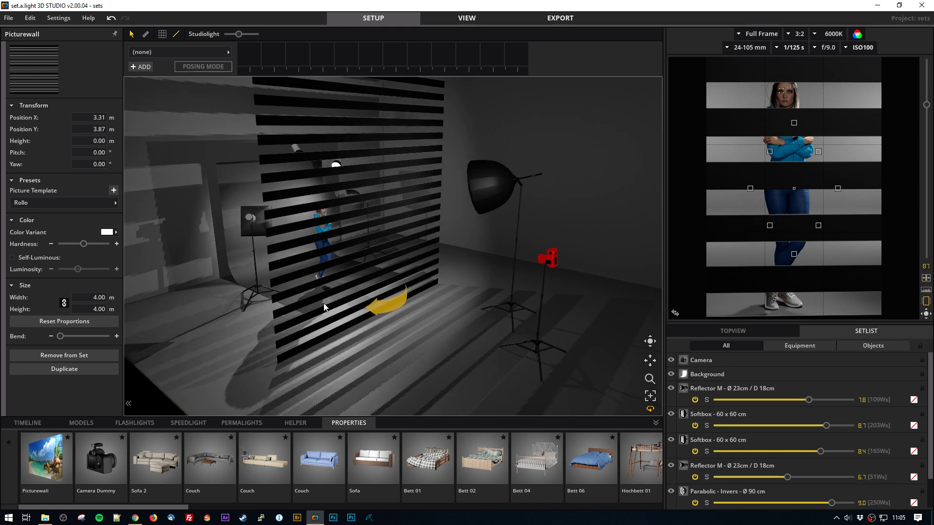
Shrink the picture wall to 2.43 m square, undoing an accidental tilt
right_drag(404, 313, 466, 300)
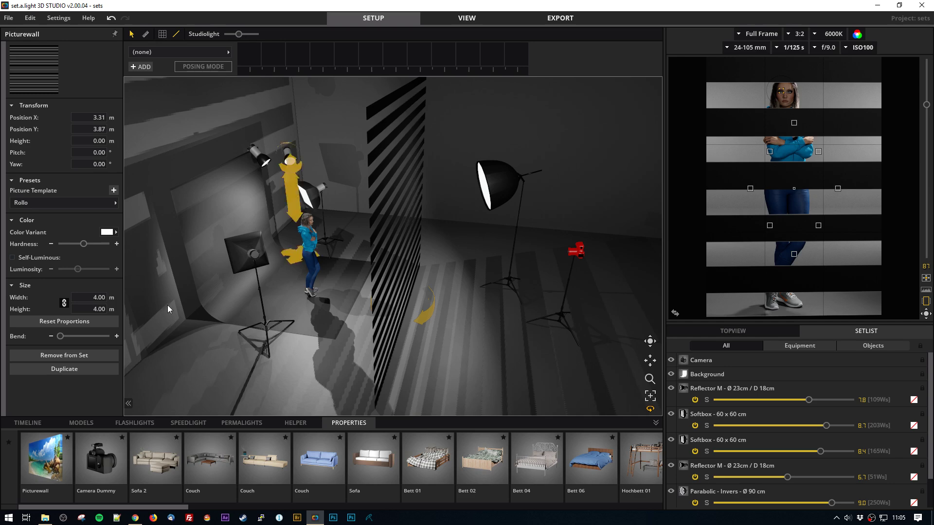
drag(63, 303, 11, 302)
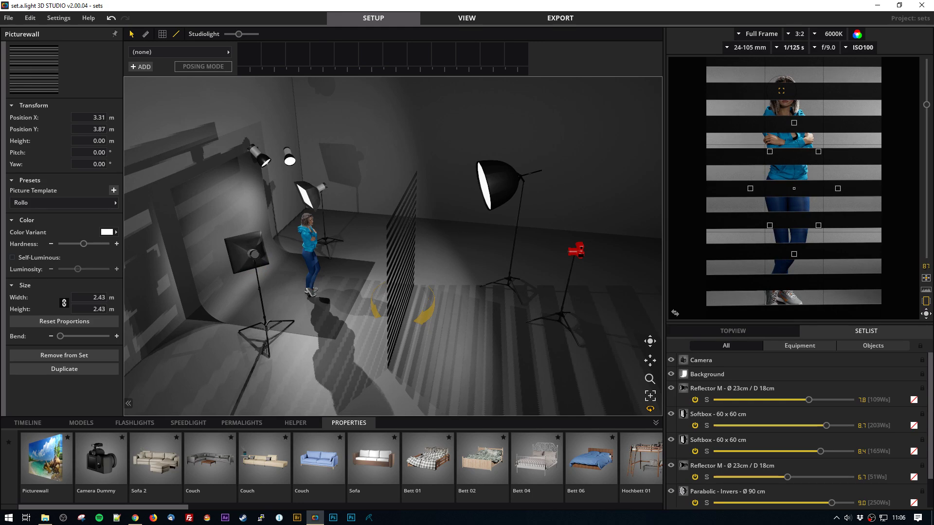
drag(426, 306, 377, 285)
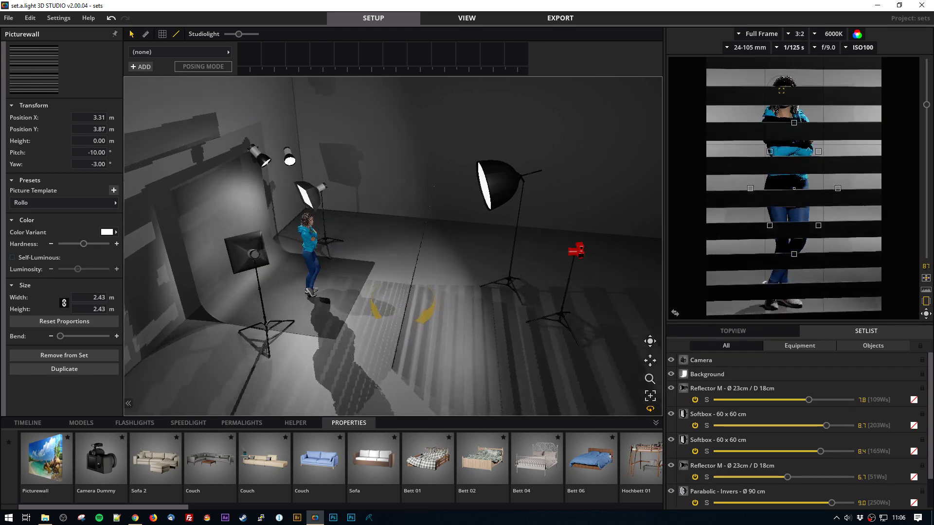
key(ctrl+z)
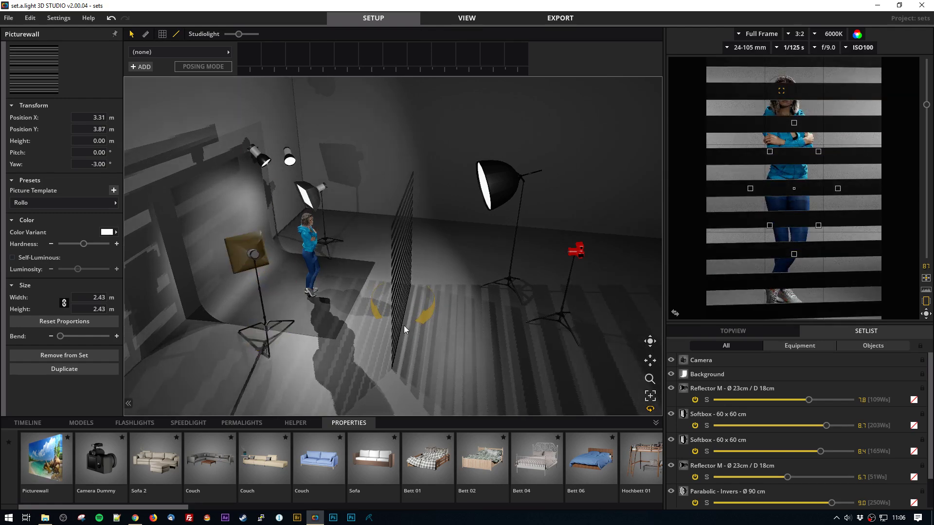
Turn the picture wall to a yaw of about -67.20°
right_drag(507, 299, 400, 265)
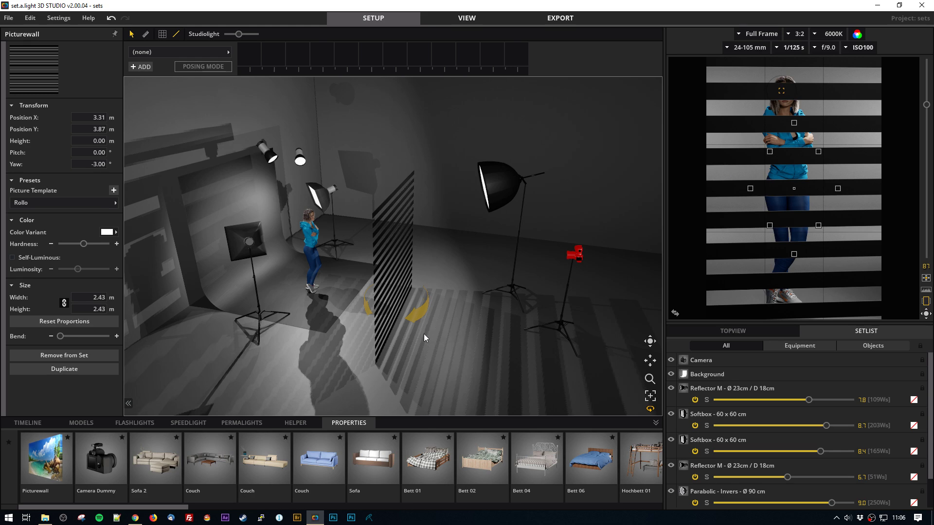
mouse_move(414, 318)
right_down()
mouse_move(414, 351)
mouse_move(404, 291)
mouse_move(487, 314)
mouse_move(586, 320)
mouse_move(432, 316)
right_up()
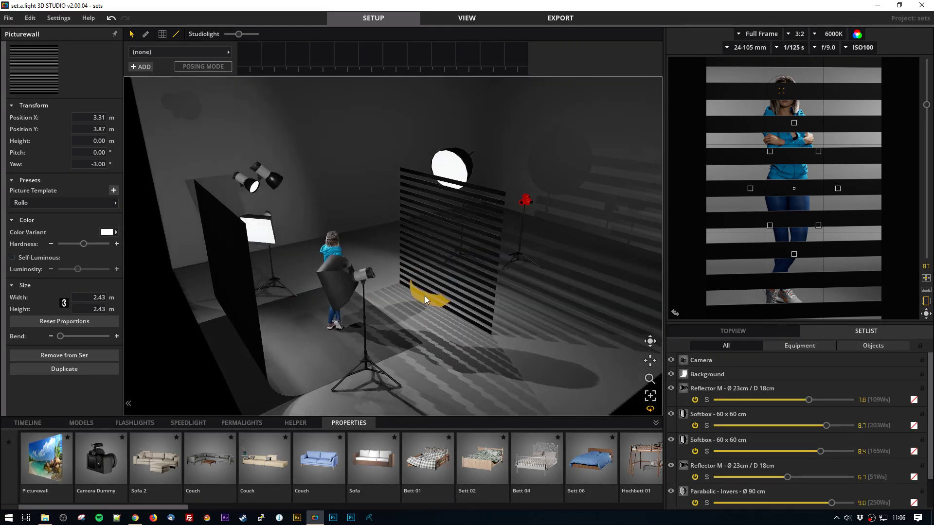
drag(424, 296, 275, 316)
Turn the wall to -20.85° yaw, try maximum self-luminosity, then switch Self-Luminous off
click(400, 314)
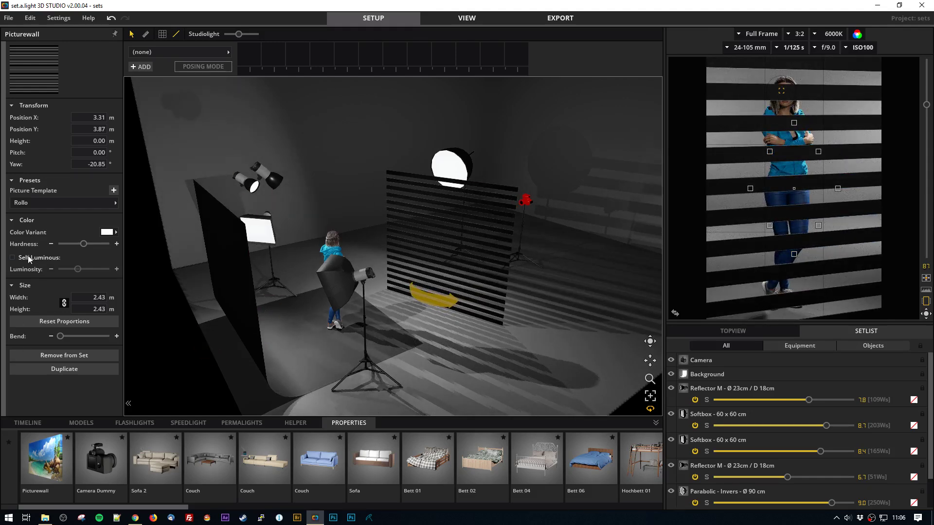
click(12, 259)
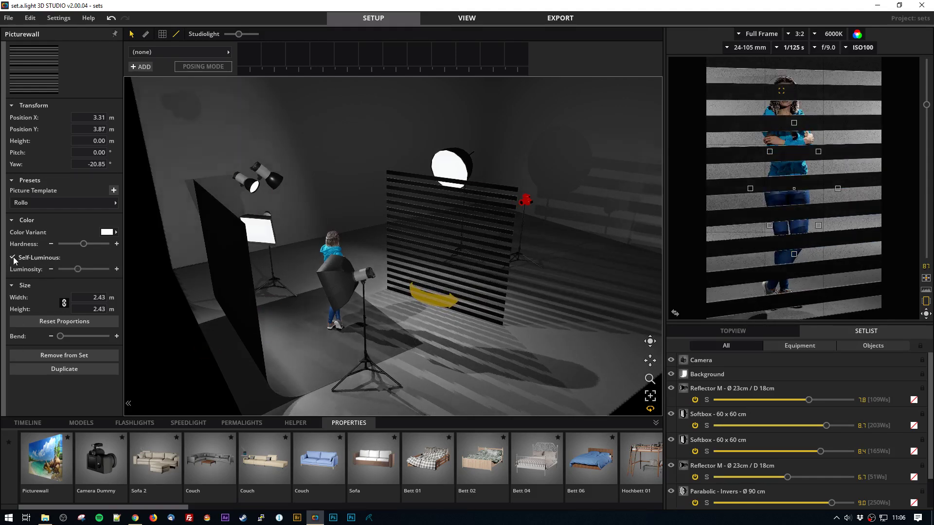
drag(79, 270, 108, 269)
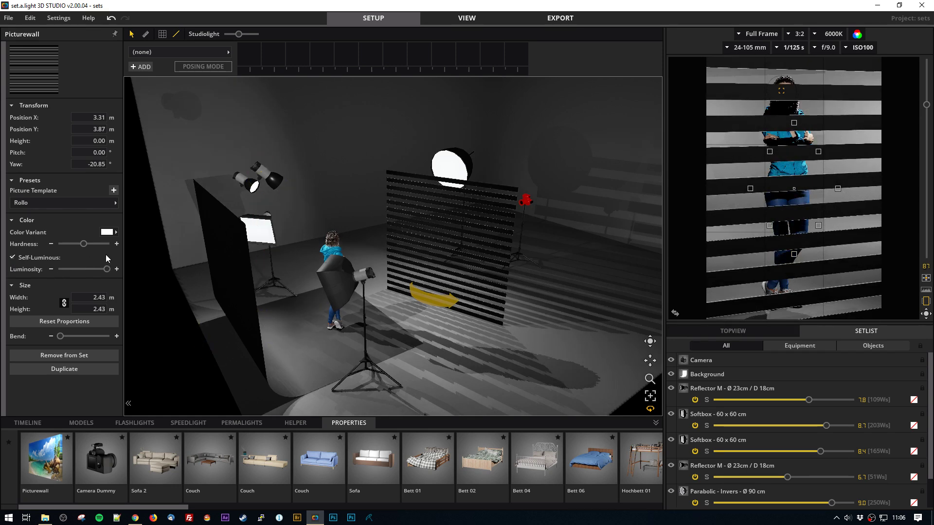
click(13, 258)
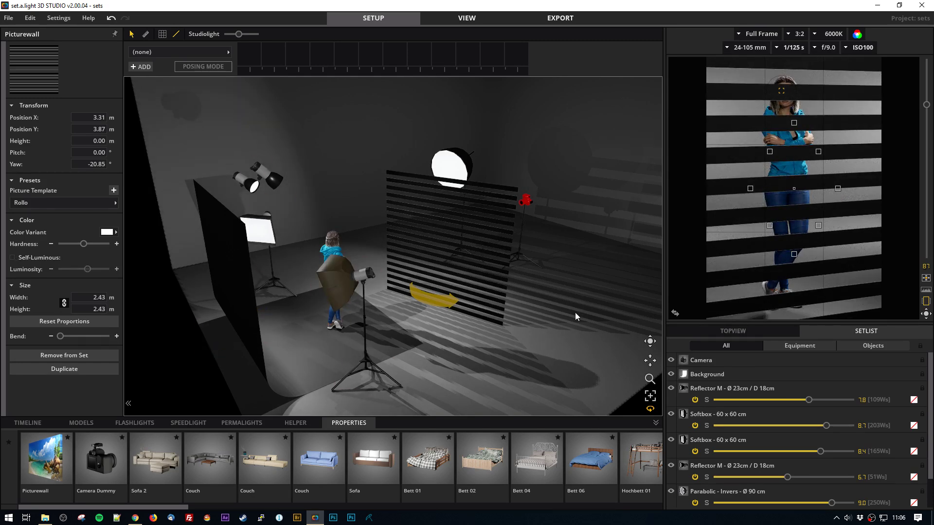
right_drag(575, 312, 345, 275)
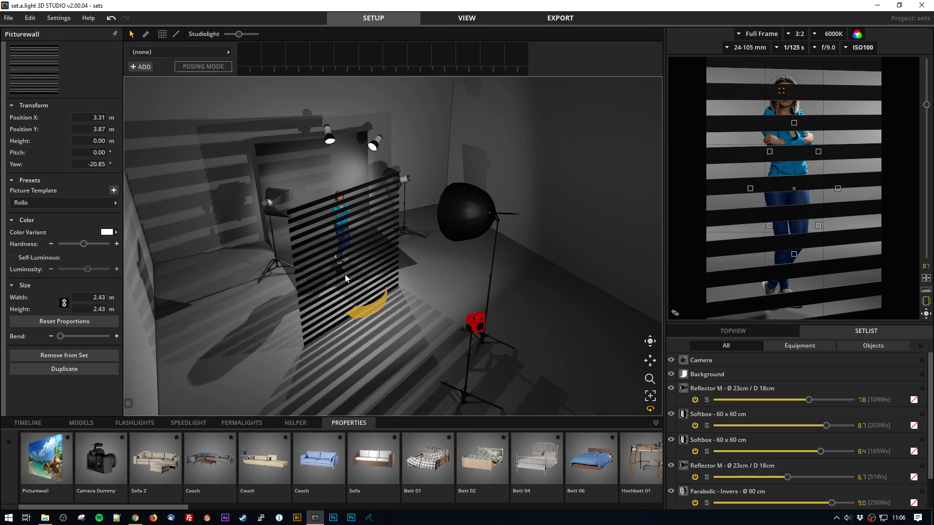
Delete the Picturewall and orbit around the remaining blue-hoodie set
key(Delete)
right_drag(355, 317, 404, 282)
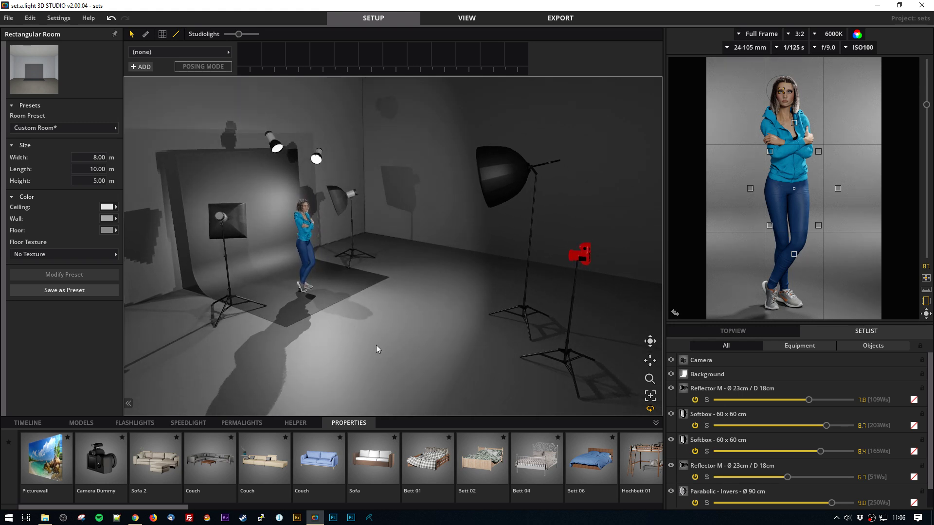
right_drag(453, 338, 406, 320)
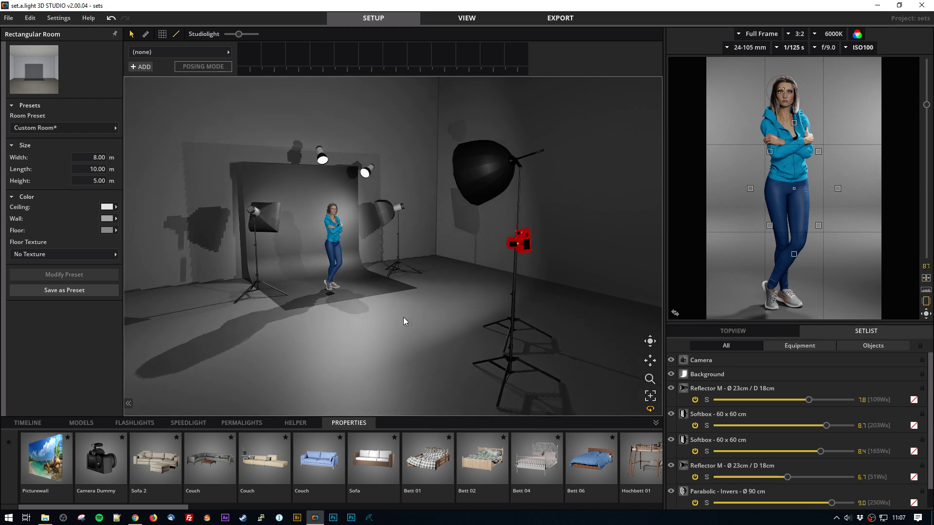